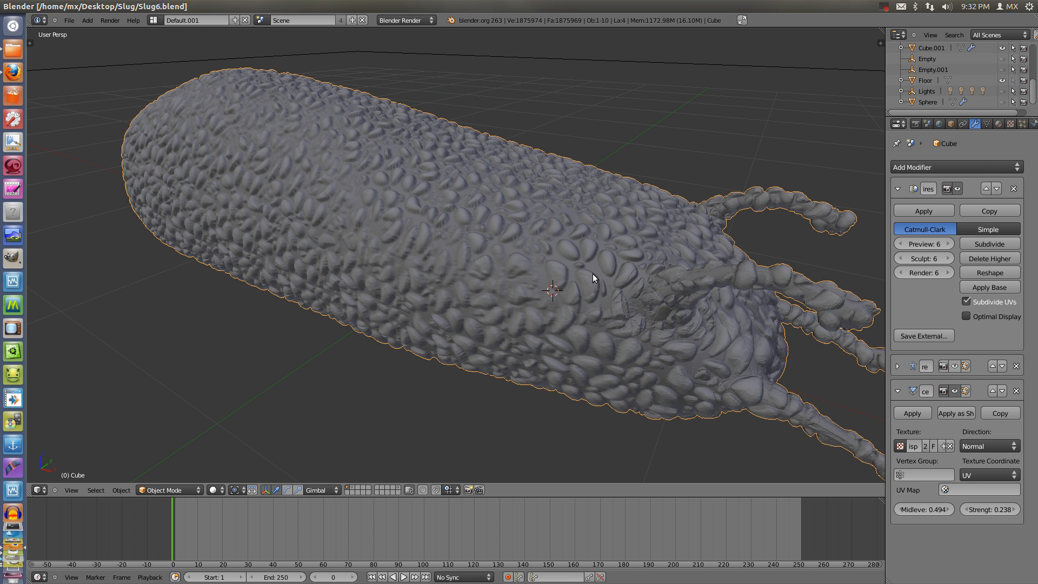
Examine the displaced surface detail of the slug mesh up close.
left_click_drag(593, 273, 584, 251)
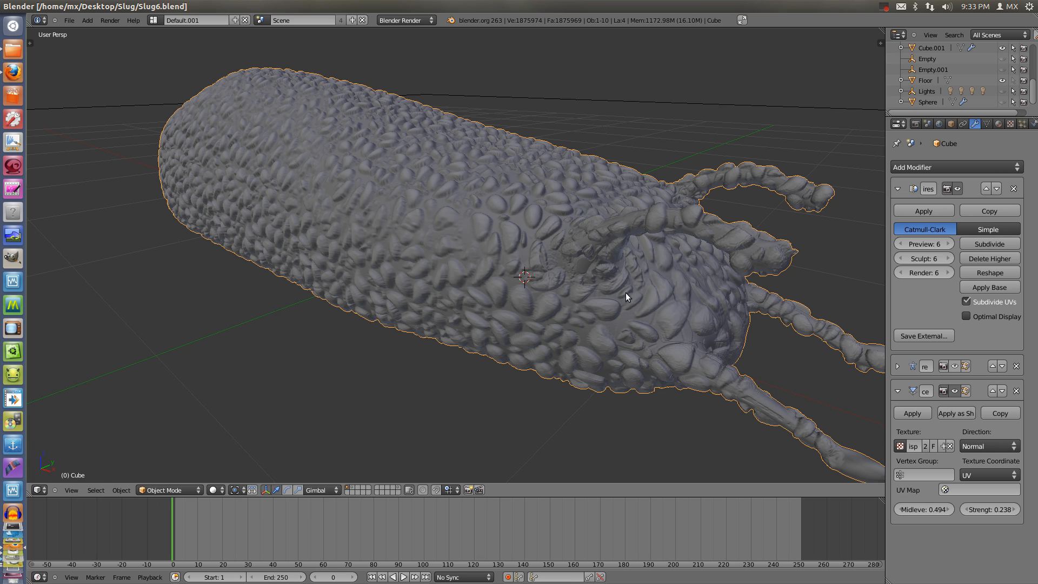
scroll(542, 238, "up", 2)
scroll(515, 218, "up", 3)
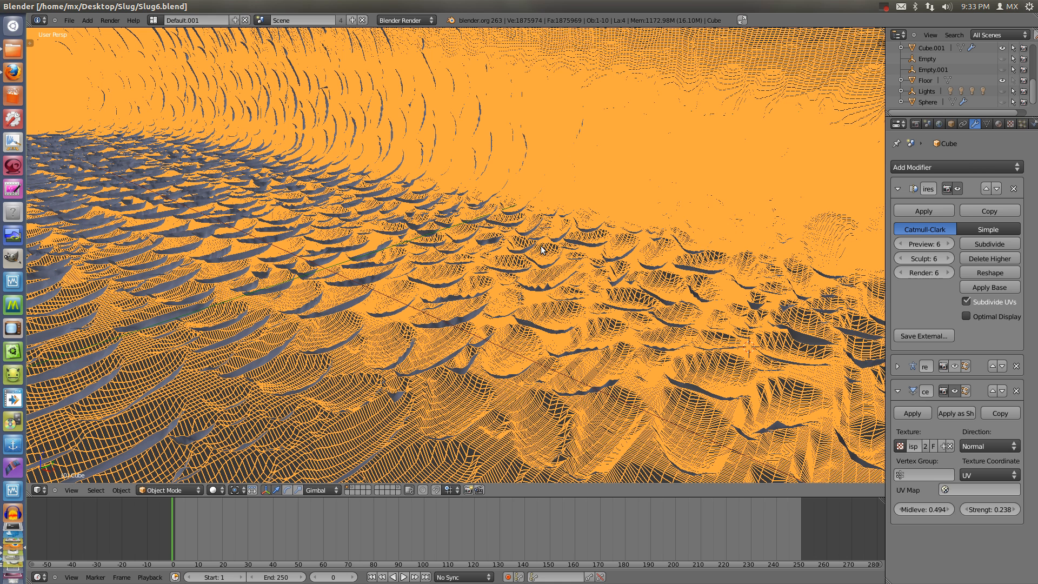
scroll(433, 292, "down", 5)
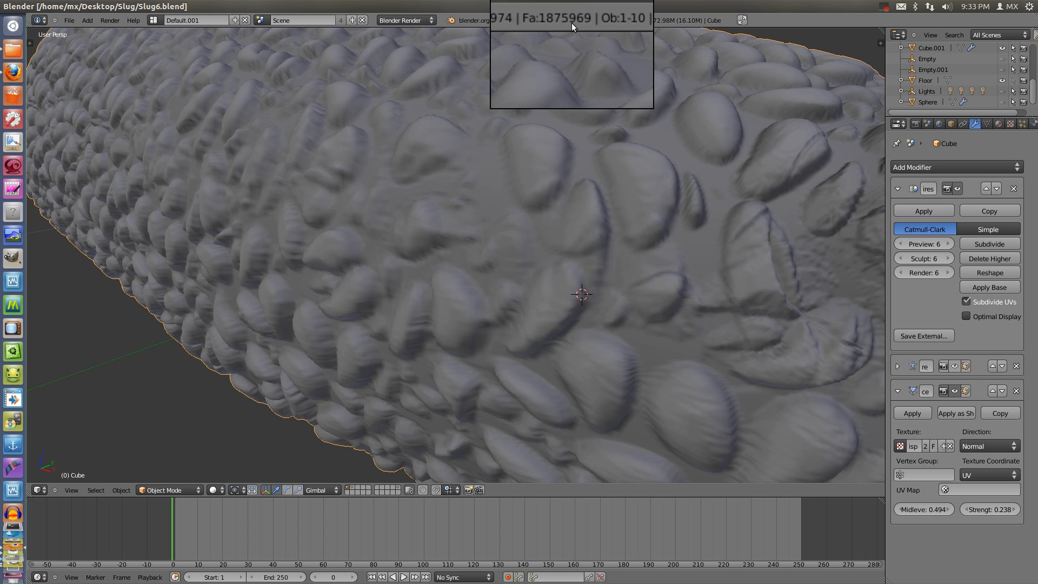
key("alt")
key("ctrl+p")
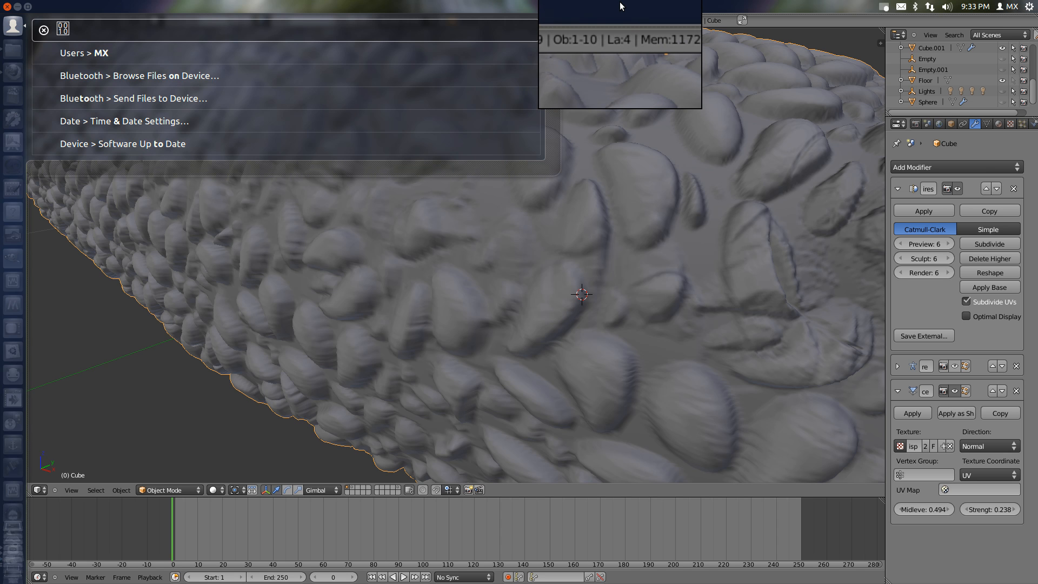
key("Escape")
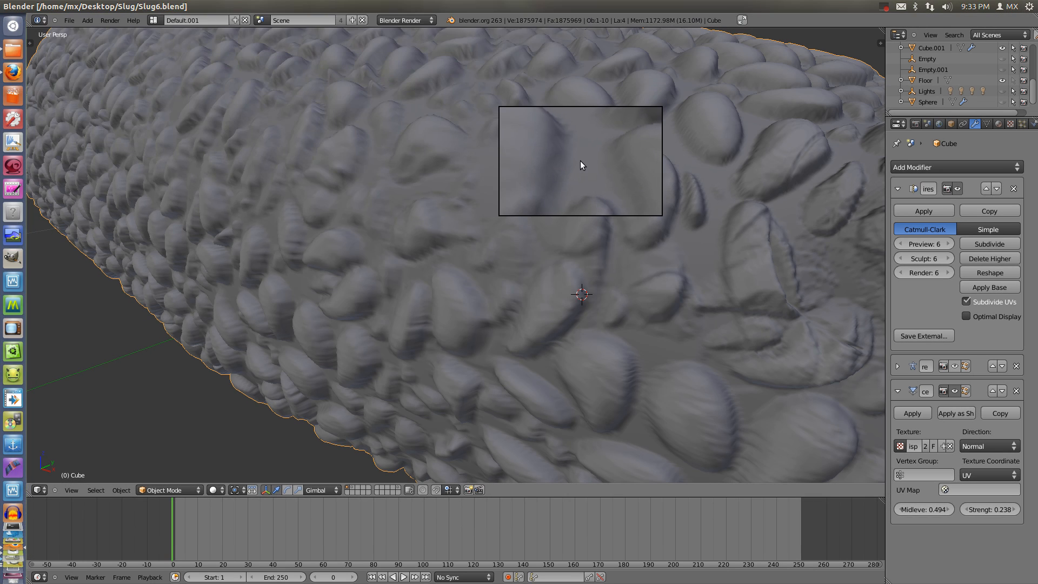
key("alt")
key("Escape")
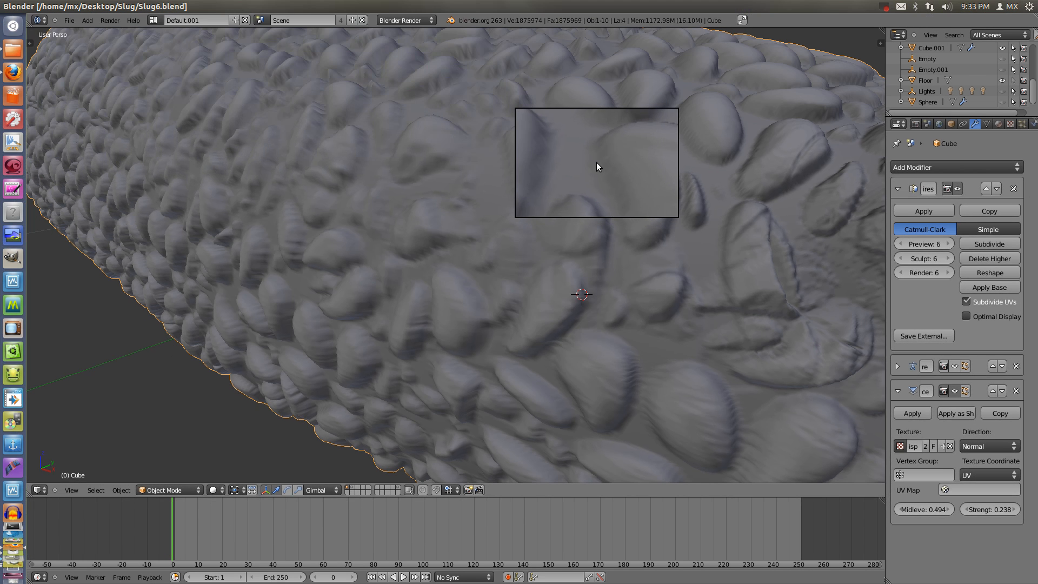
key("alt")
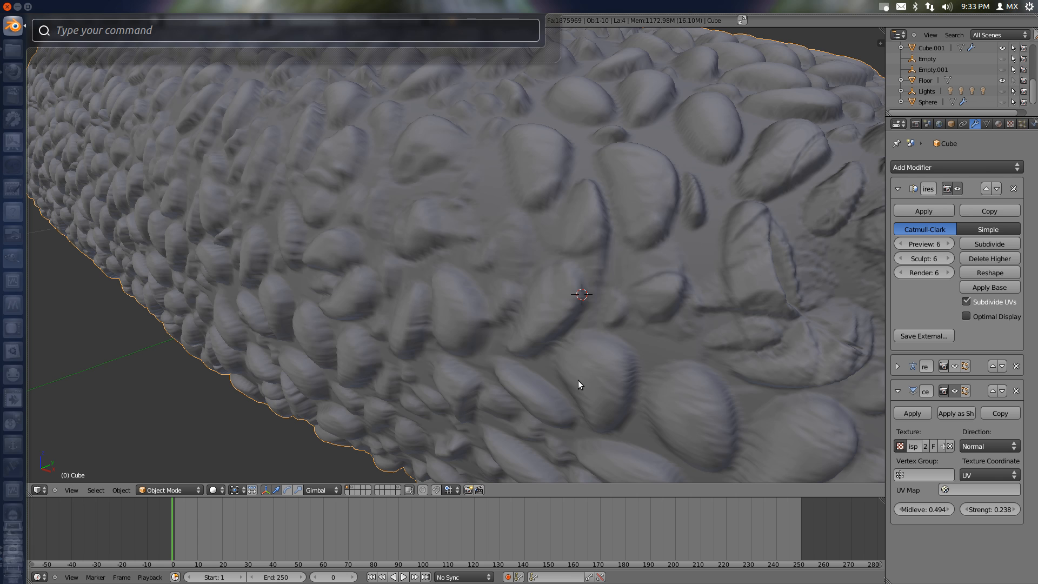
key("Escape")
Remove the Displace and Multiresolution modifiers from the slug mesh.
scroll(572, 379, "down", 5)
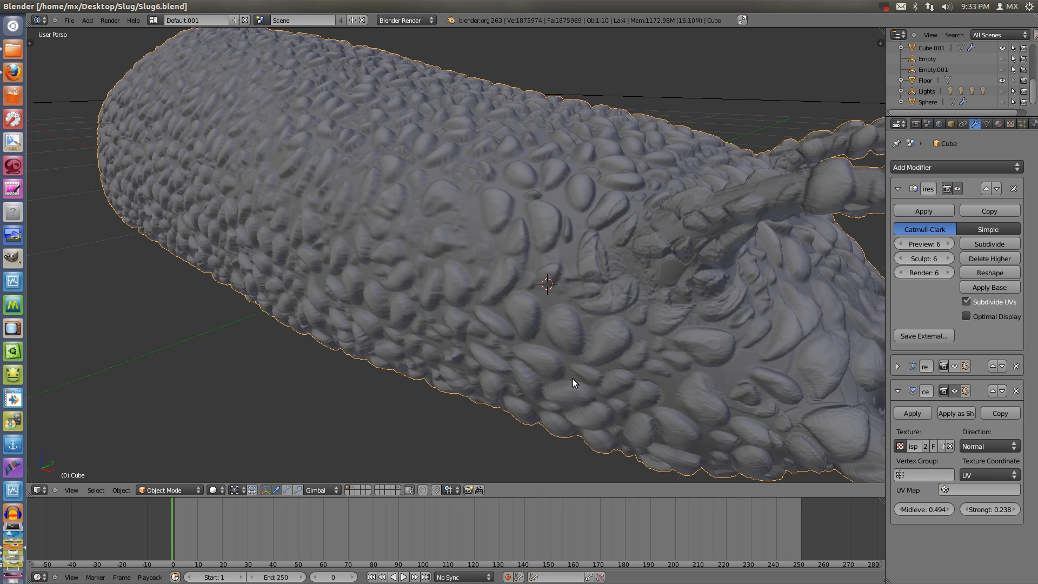
scroll(572, 379, "down", 5)
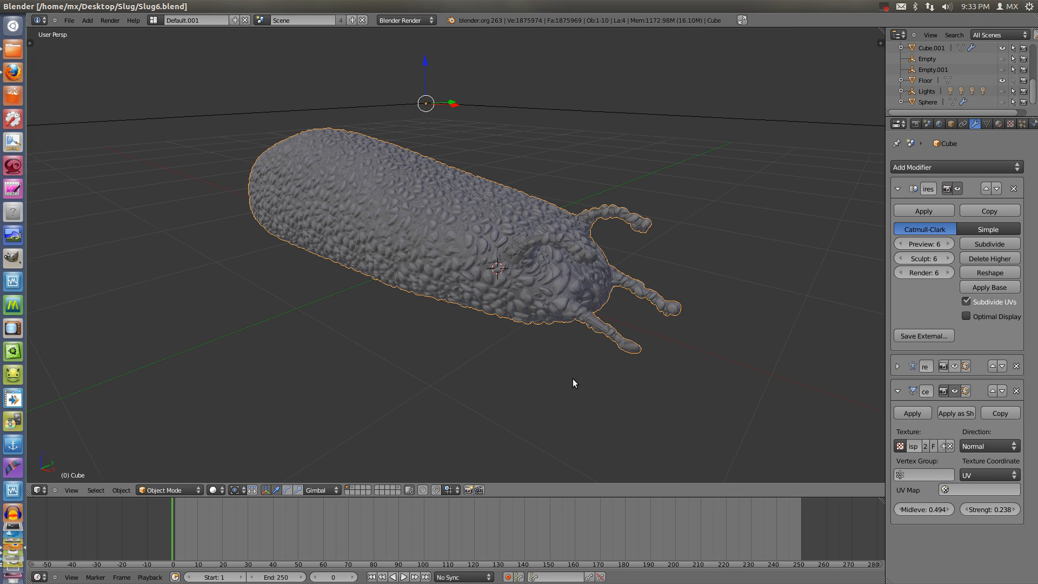
scroll(572, 378, "up", 3)
scroll(572, 379, "up", 2)
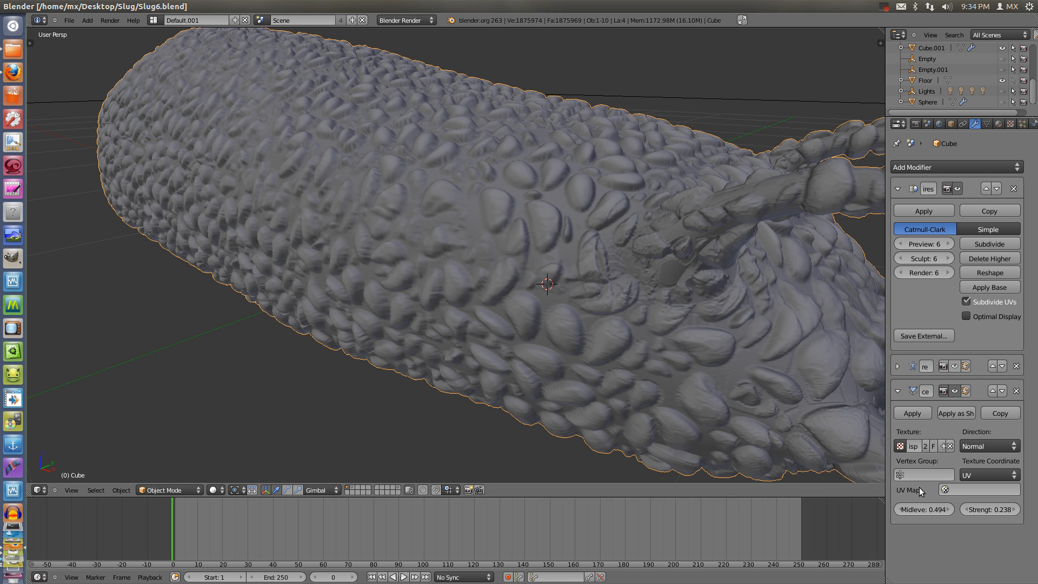
left_click(1015, 391)
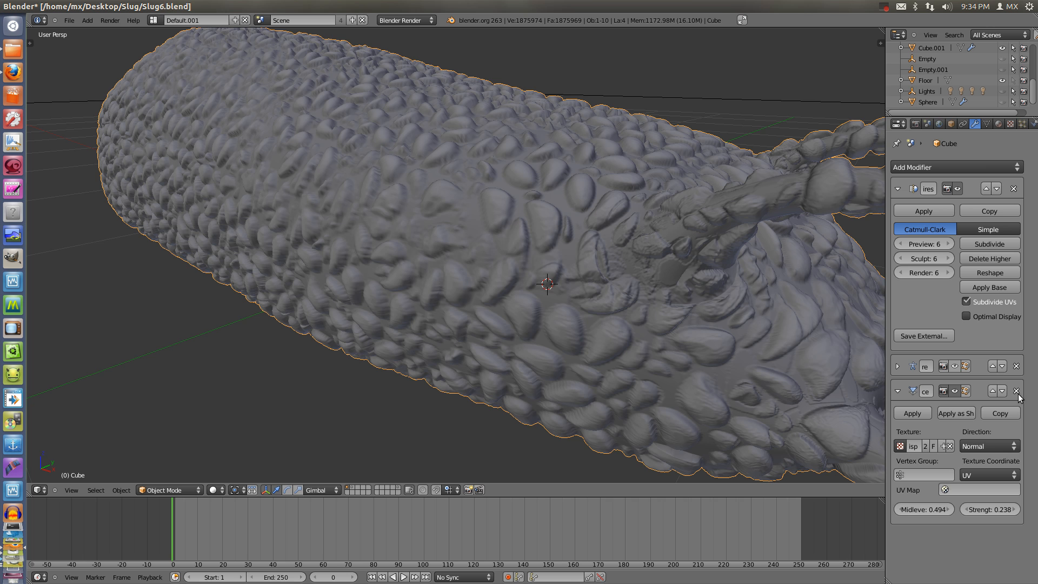
left_click(1014, 189)
Add a Subdivision Surface modifier with view level 1 to the slug and move it to the start of the modifier stack.
key("ctrl+1")
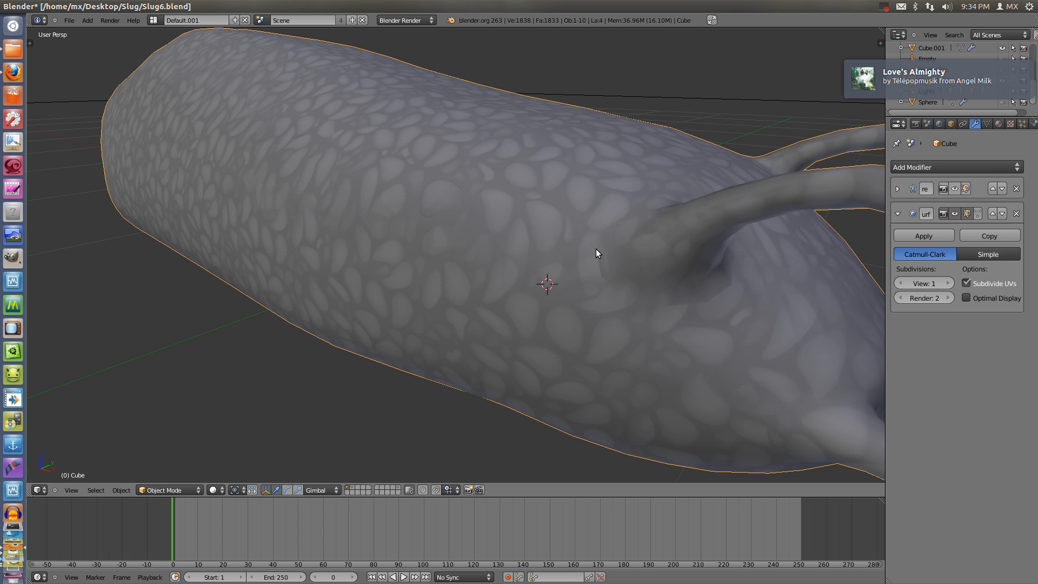
left_click(990, 214)
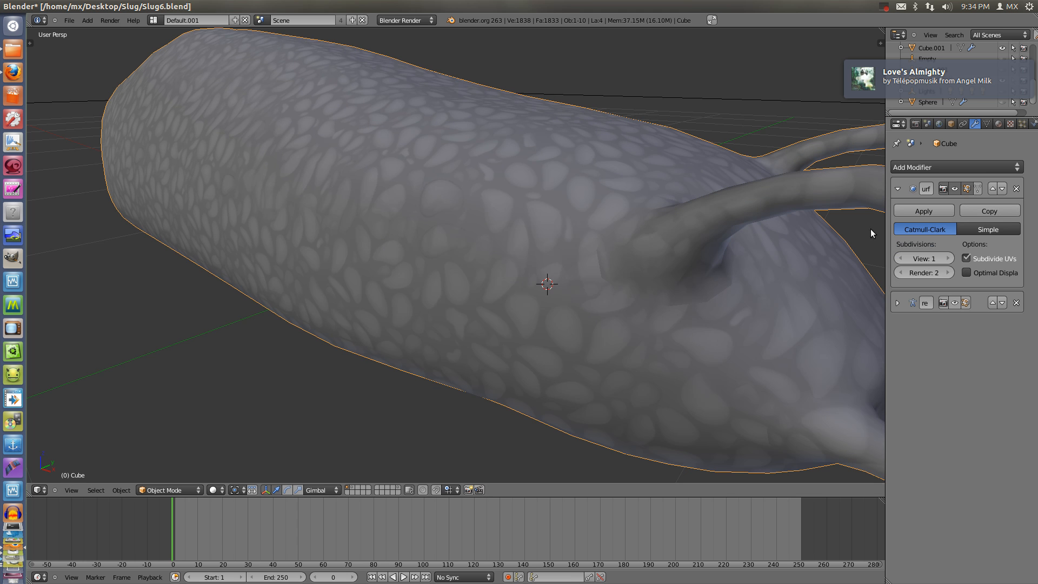
scroll(587, 244, "down", 6)
left_click_drag(587, 244, 532, 292)
scroll(553, 284, "up", 5)
scroll(553, 288, "down", 6)
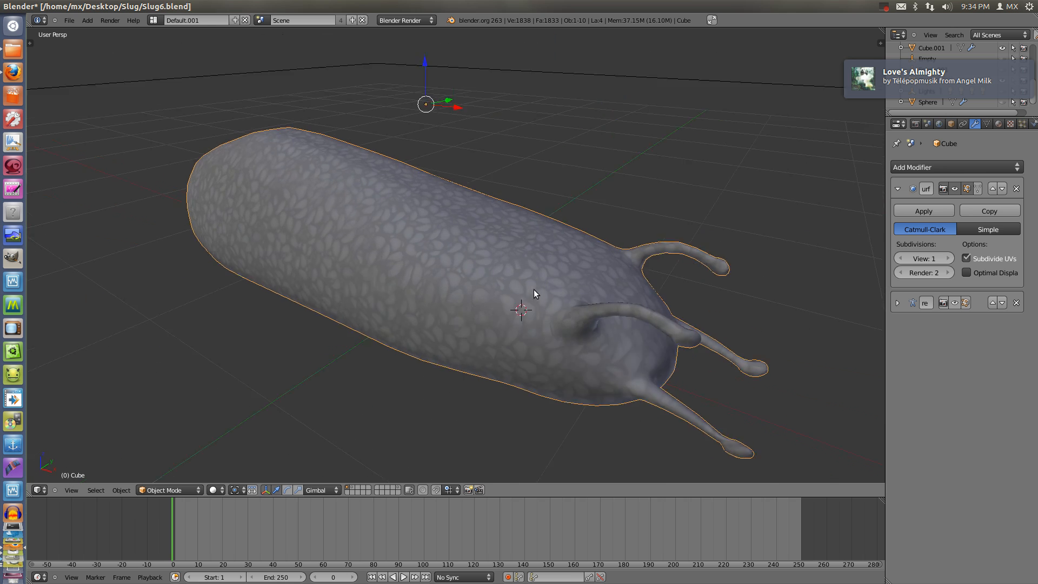
scroll(531, 292, "up", 3)
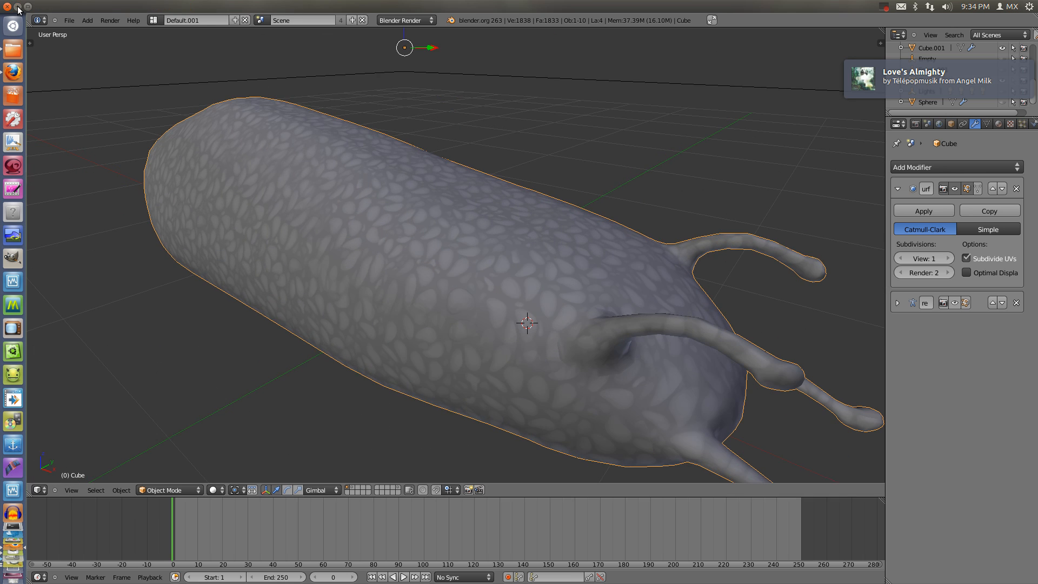
Switch to the image viewer and examine SnailNormalMap.png enlarged, then put its window away.
left_click(19, 6)
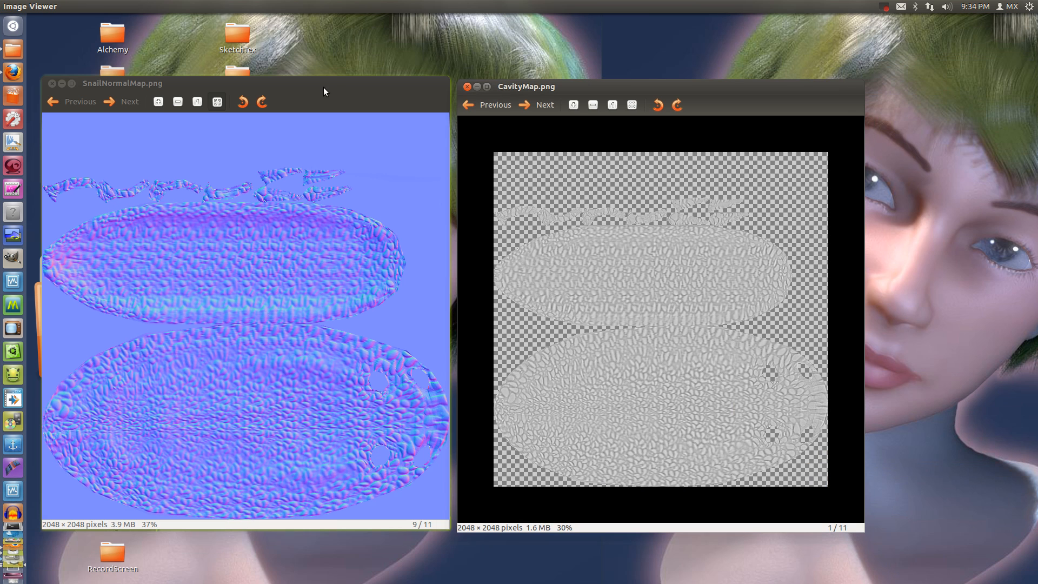
left_click_drag(323, 86, 465, 2)
scroll(533, 324, "up", 1)
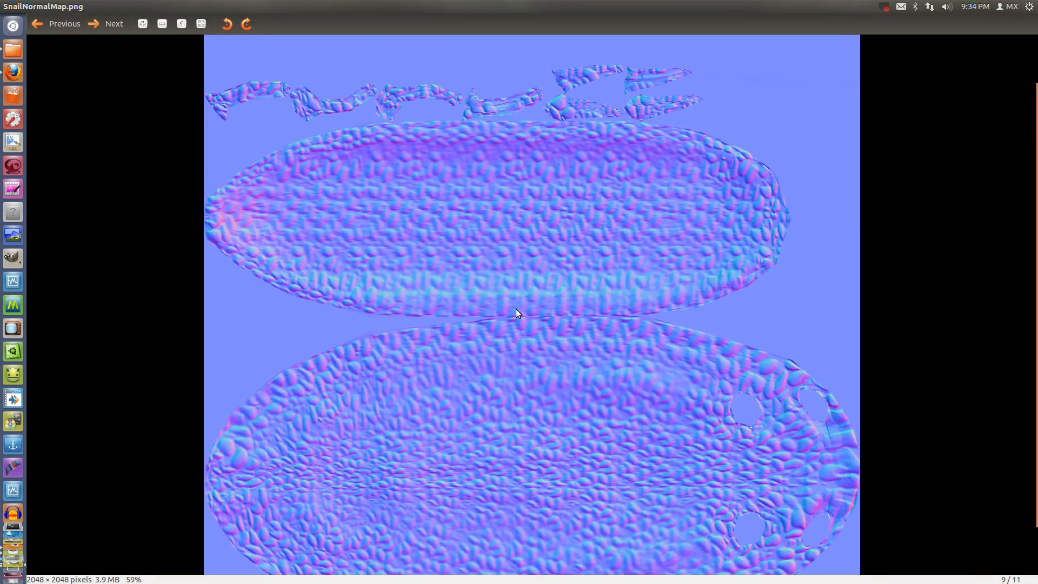
scroll(516, 309, "up", 4)
scroll(526, 306, "down", 3)
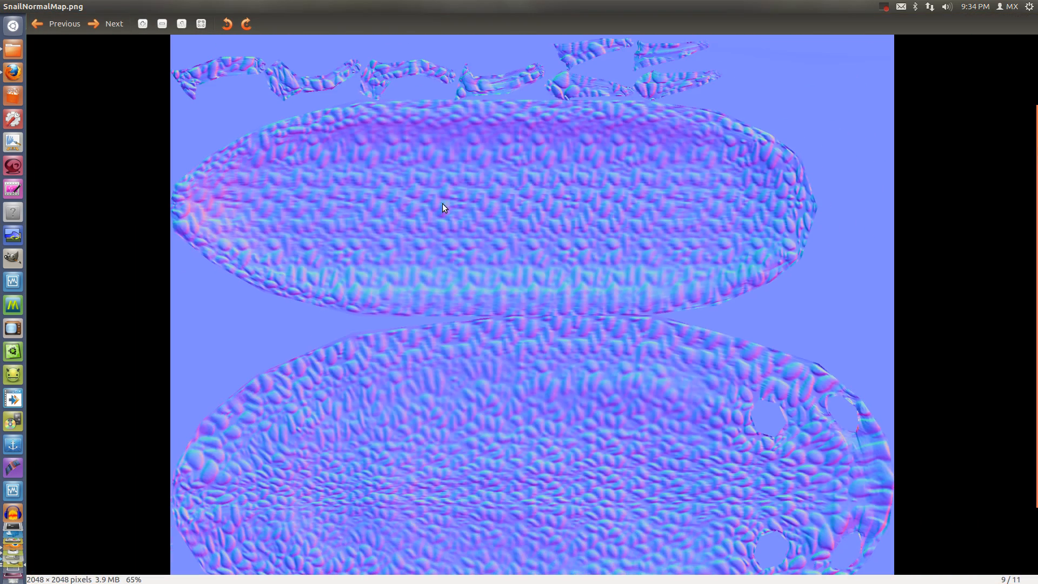
left_click(19, 7)
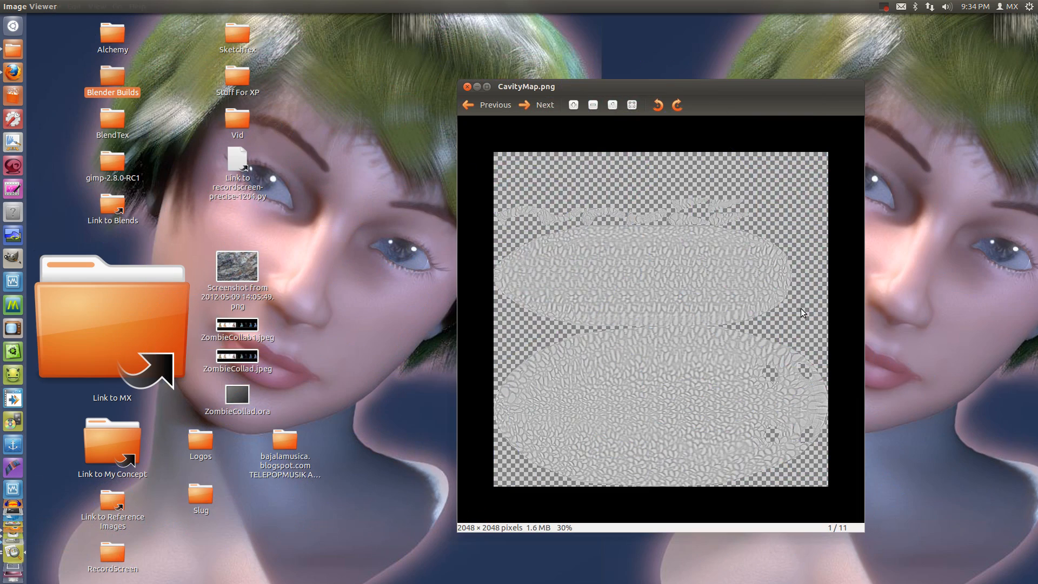
Examine the details of CavityMap.png enlarged in the image viewer and put its window away.
double_click(672, 90)
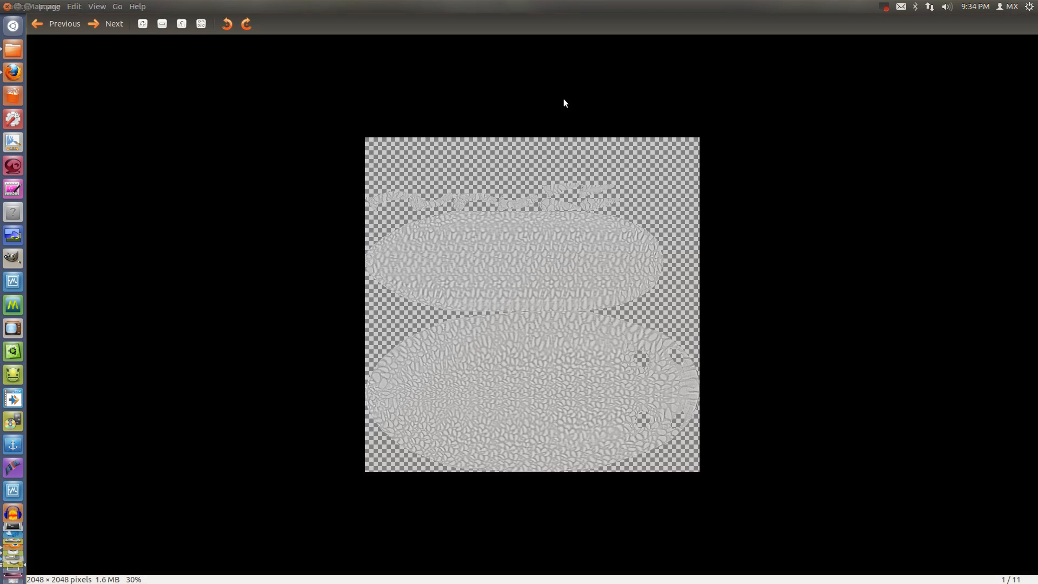
scroll(547, 374, "up", 3)
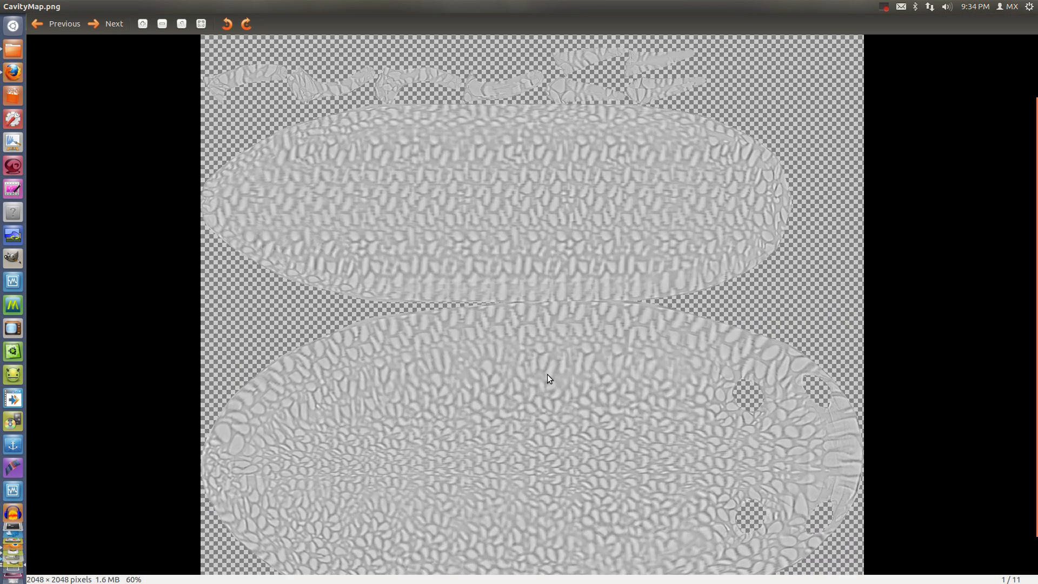
scroll(547, 374, "up", 8)
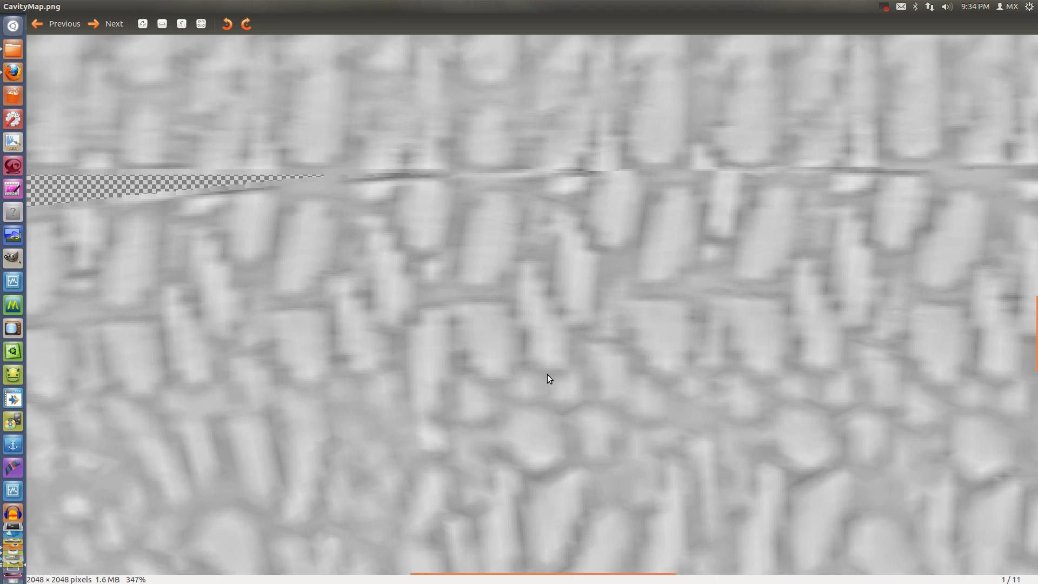
scroll(547, 374, "down", 4)
scroll(547, 374, "down", 3)
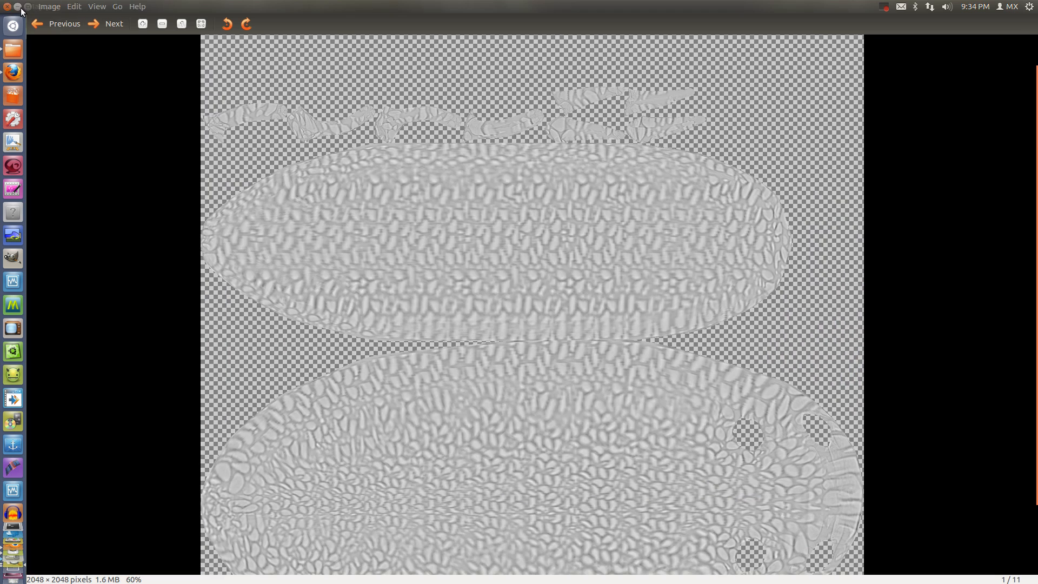
left_click(7, 7)
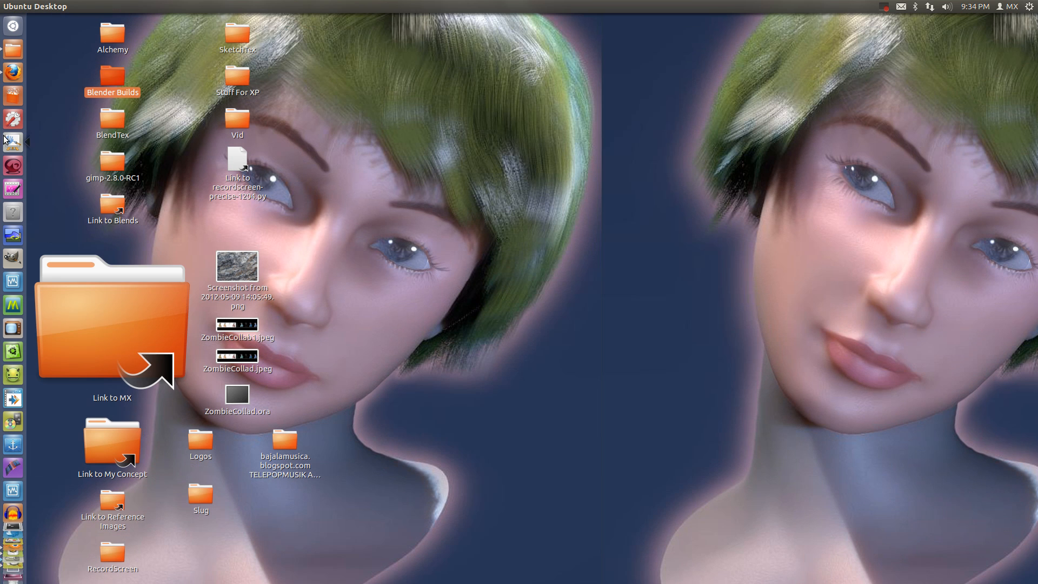
Launch GIMP and open the SlugColorR1.png texture from the Slug folder on the Desktop.
left_click(21, 258)
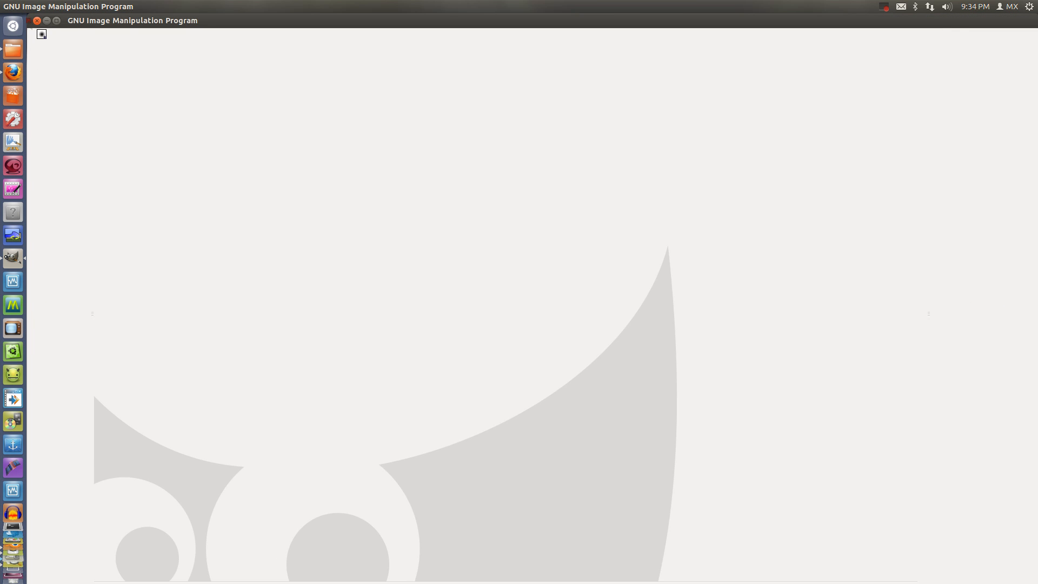
left_click(45, 6)
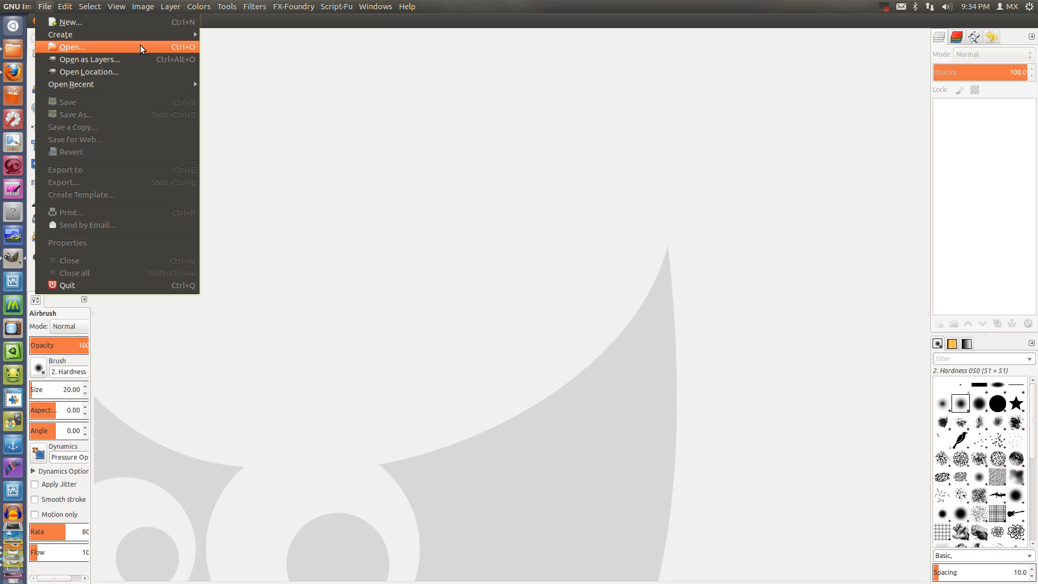
mouse_move(135, 85)
left_click(92, 47)
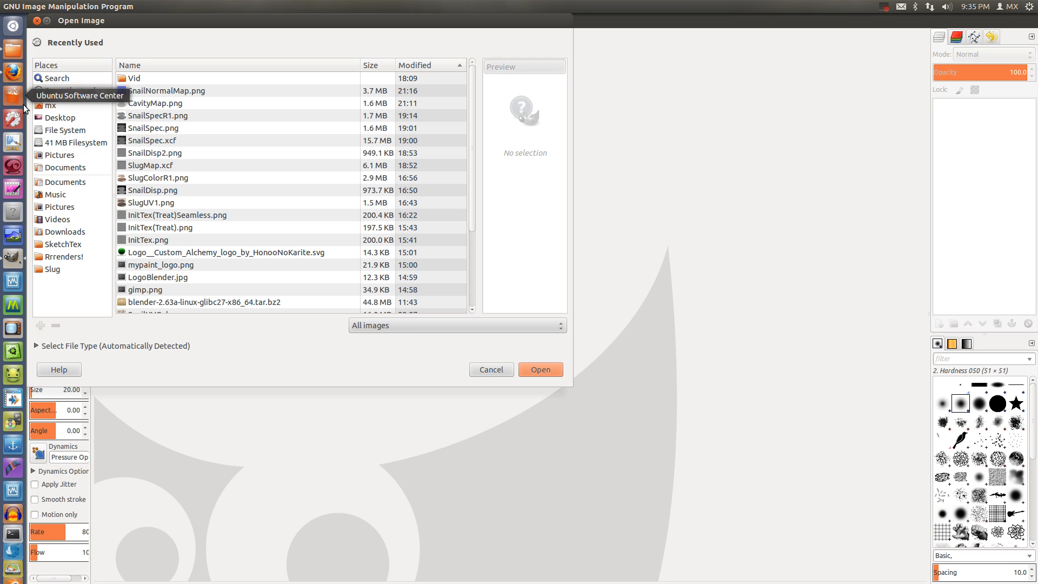
left_click(62, 118)
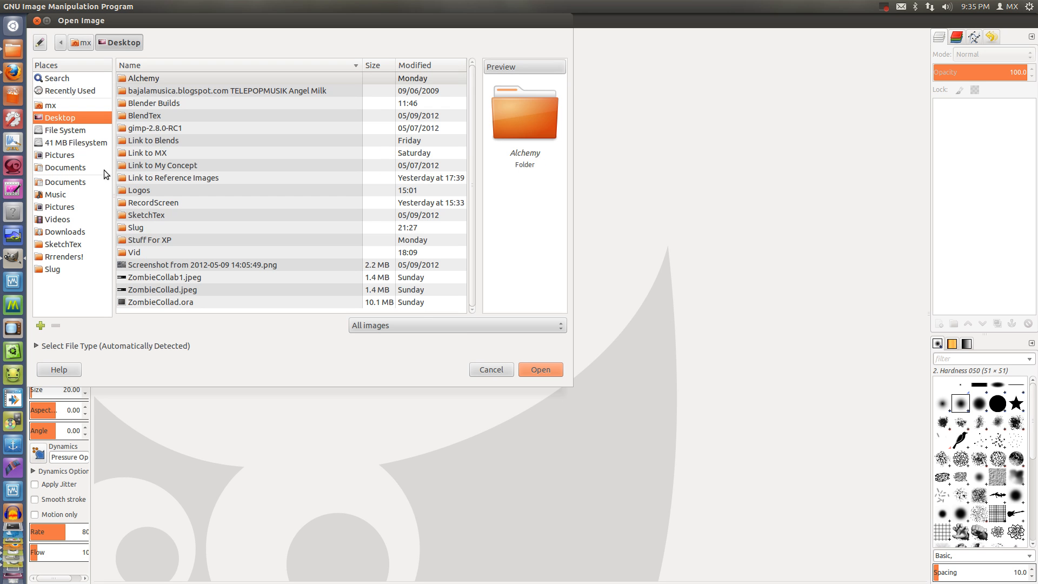
double_click(144, 229)
left_click(157, 225)
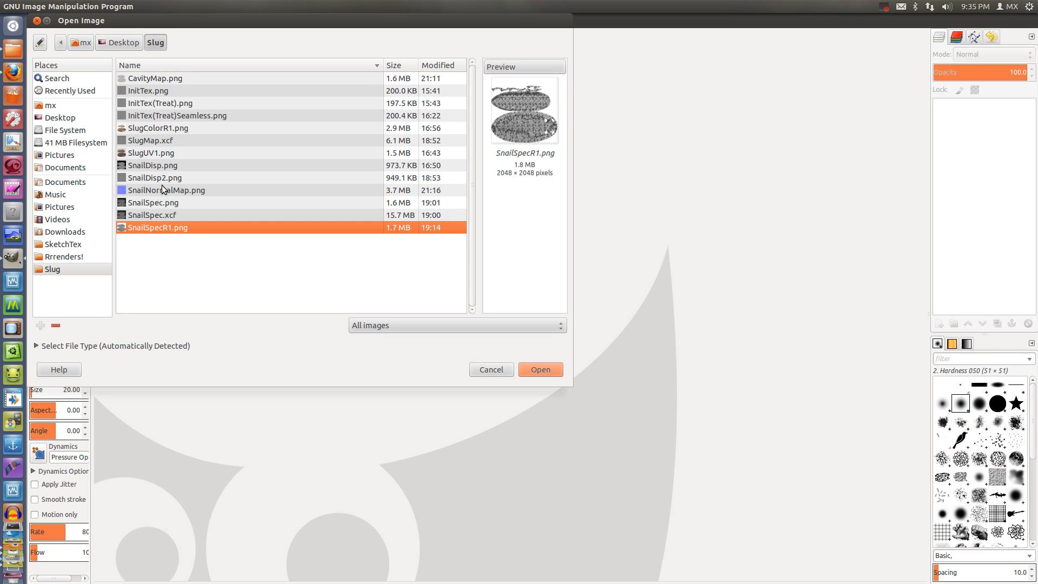
left_click(152, 129)
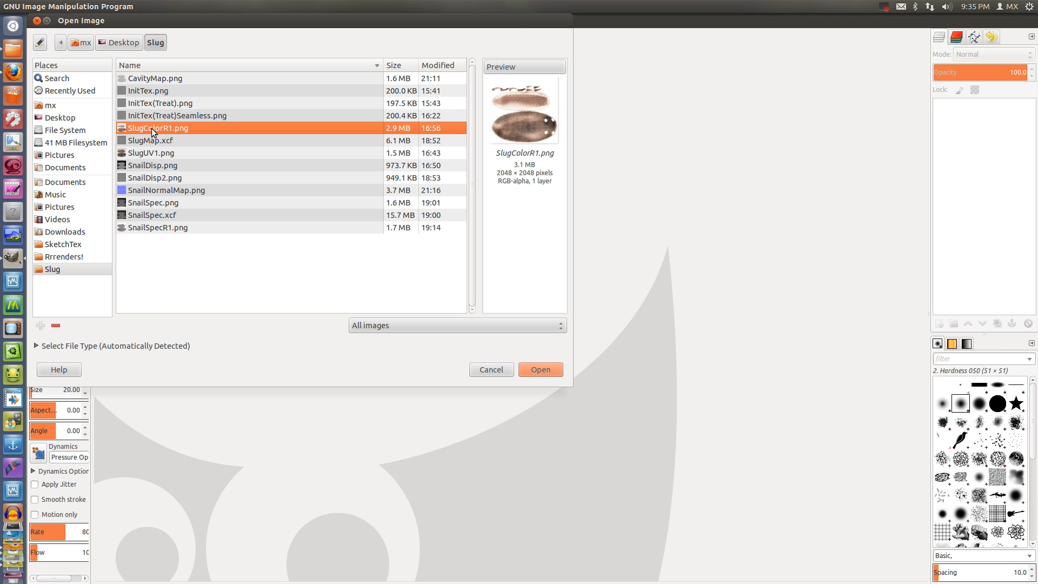
double_click(151, 128)
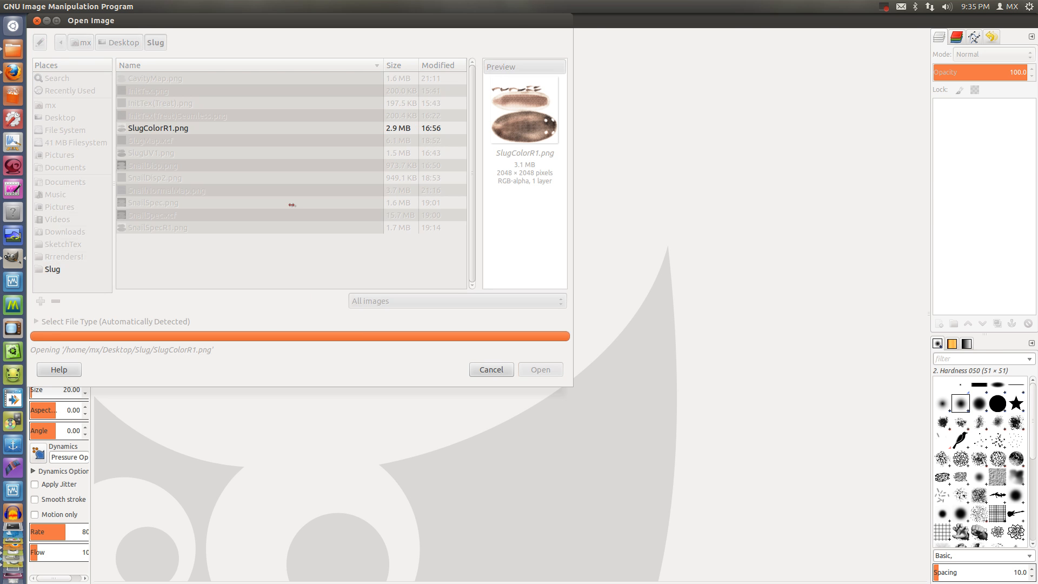
scroll(391, 273, "up", 4)
scroll(424, 257, "down", 1)
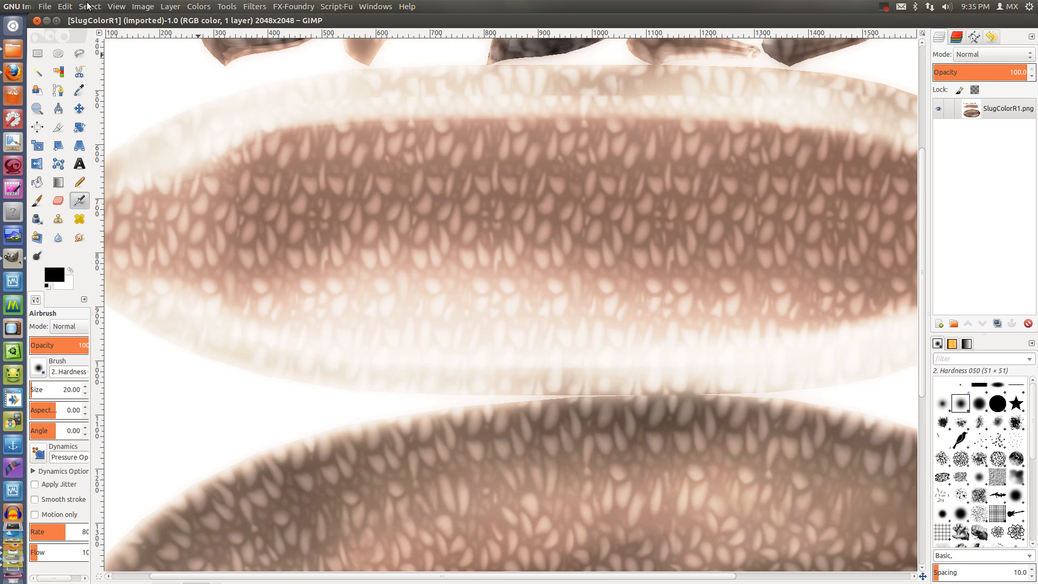
Load CavityMap.png from the Slug folder as a new layer above the SlugColorR1.png layer.
left_click(44, 6)
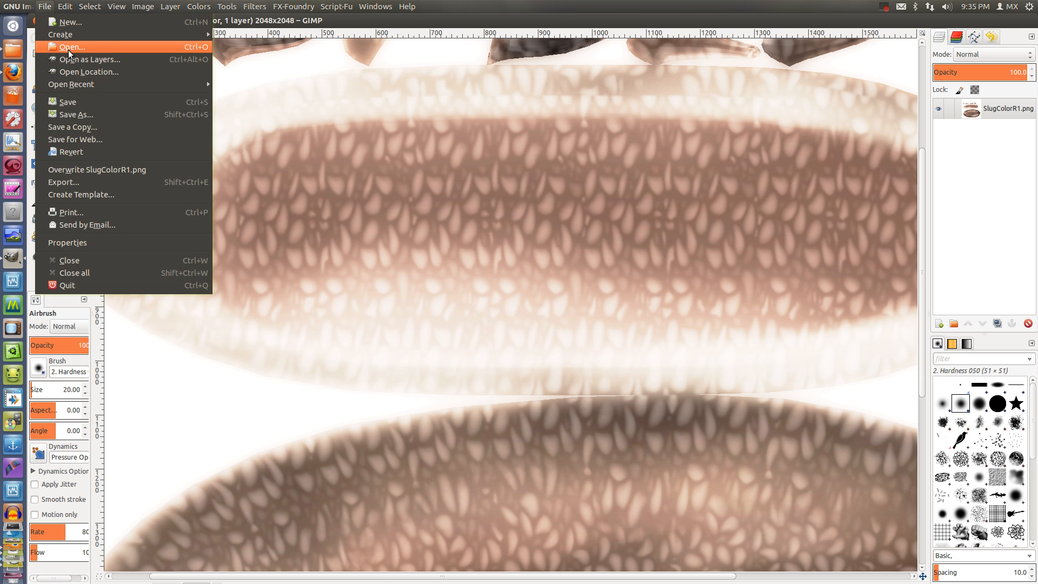
left_click(69, 54)
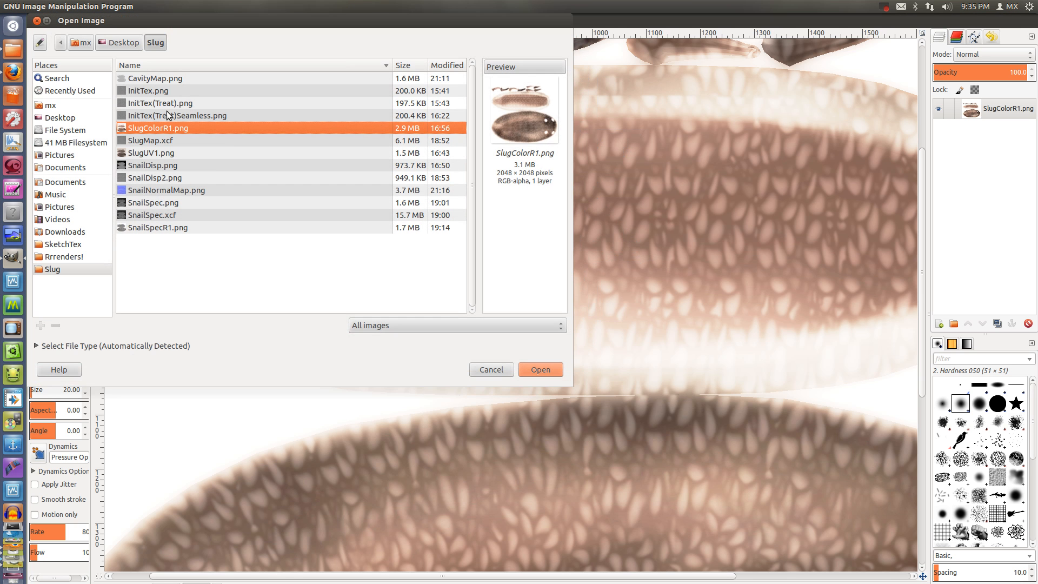
left_click(151, 78)
key("Return")
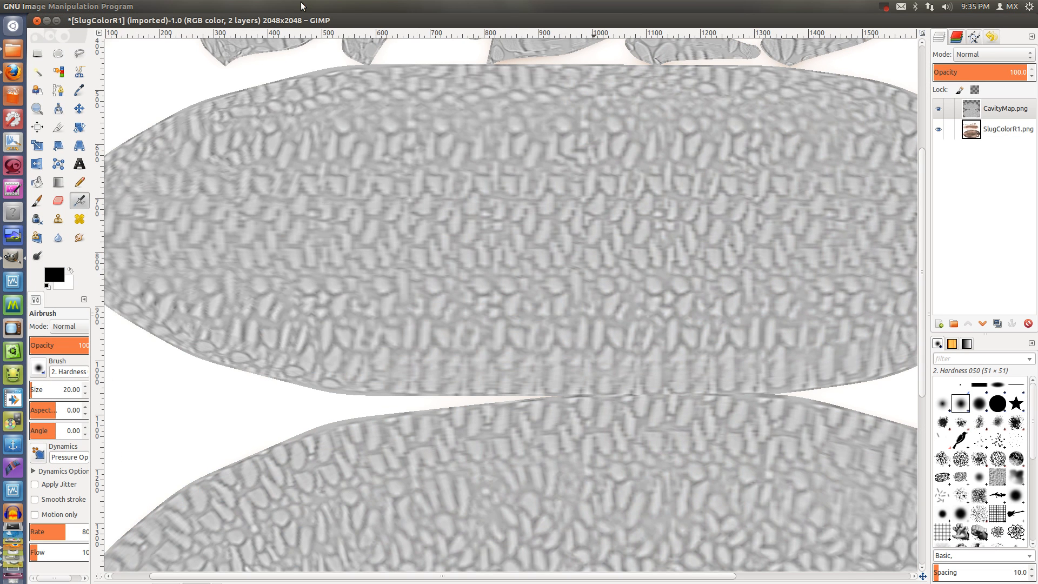
Duplicate the CavityMap.png layer and hide the original CavityMap.png layer beneath the copy.
left_click(227, 7)
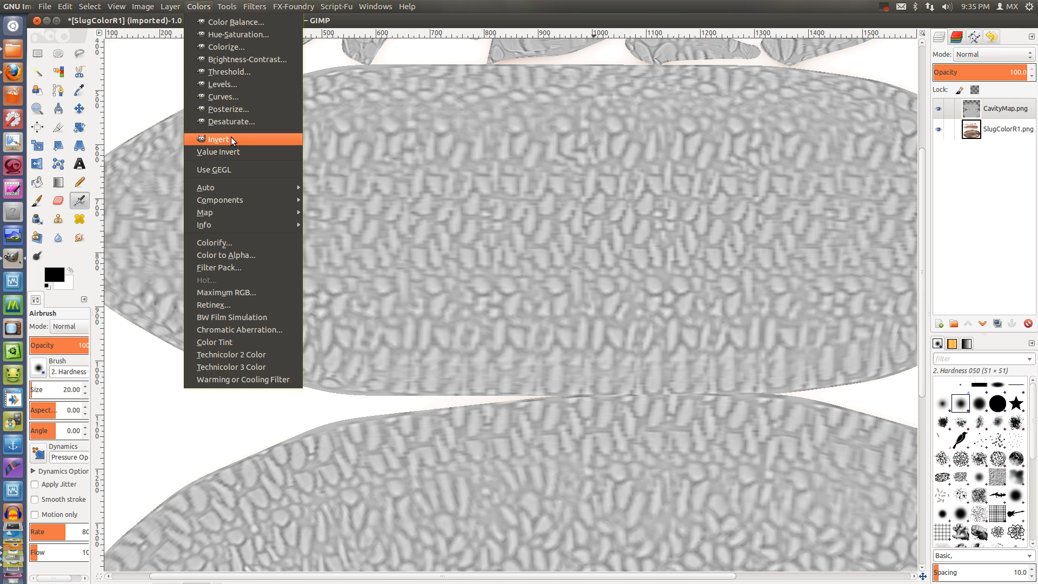
left_click(1006, 109)
right_click(1006, 110)
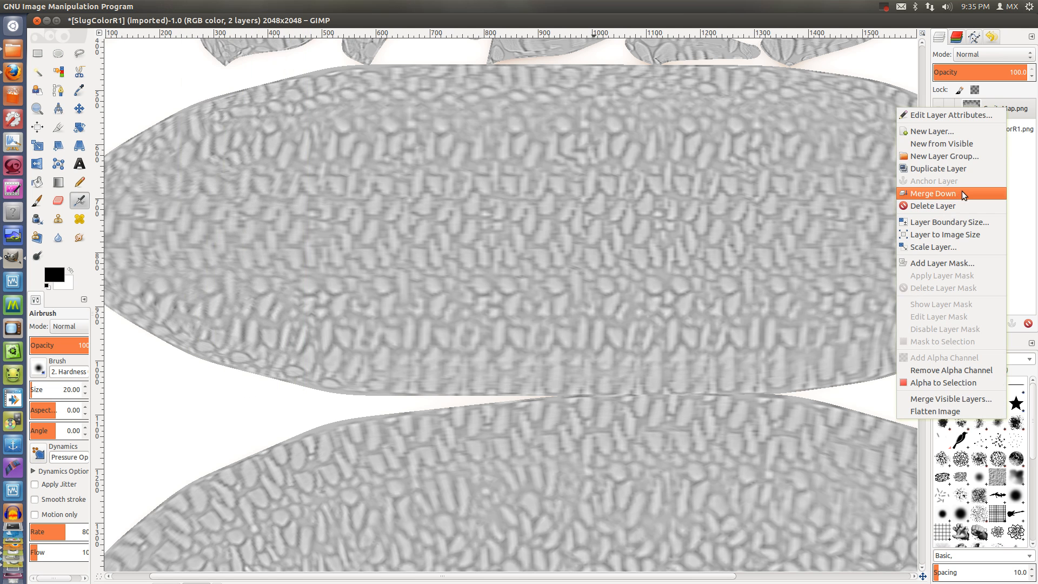
left_click(961, 164)
left_click(938, 129)
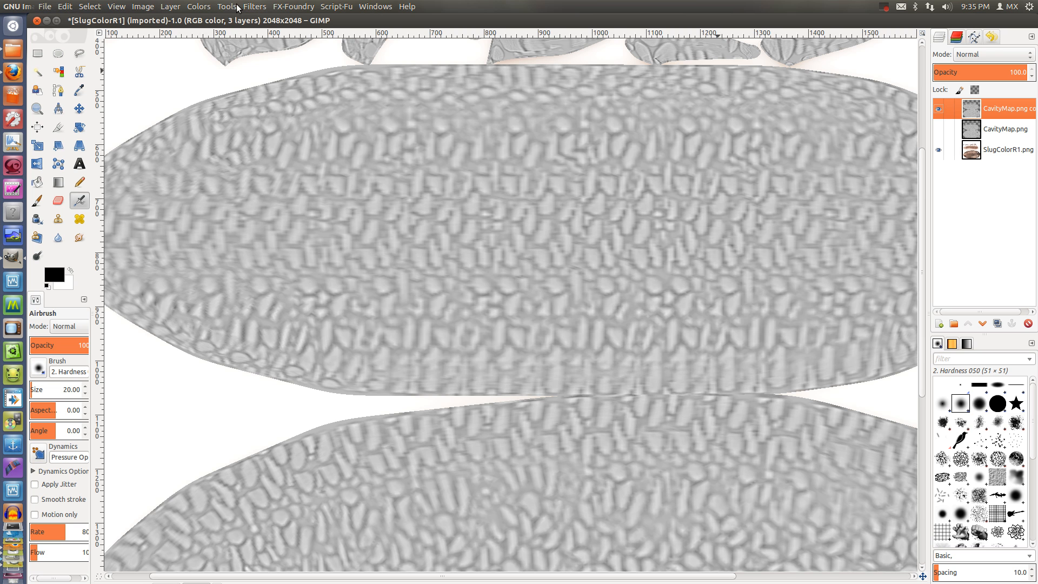
left_click(198, 5)
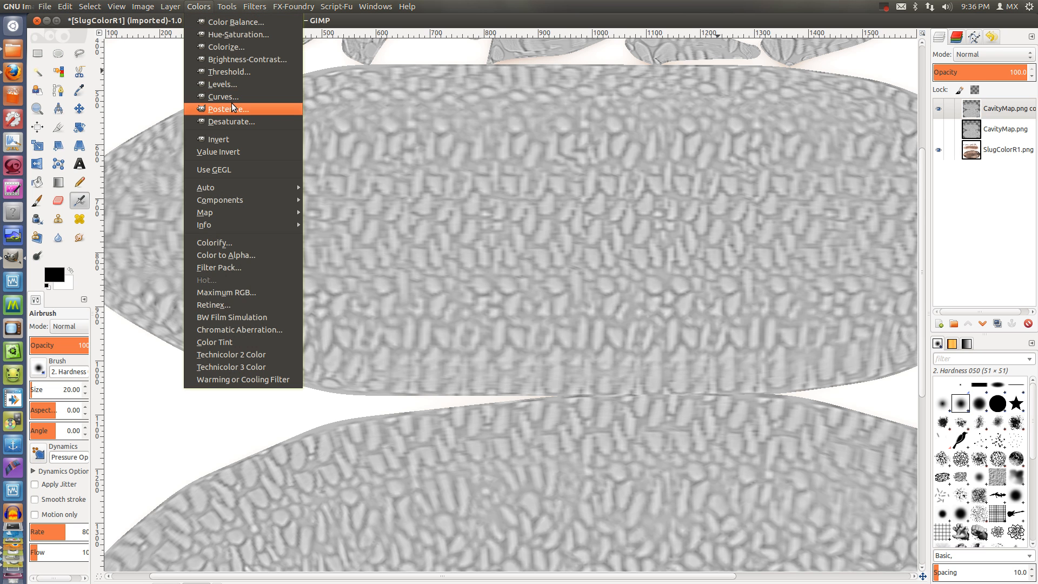
left_click(224, 139)
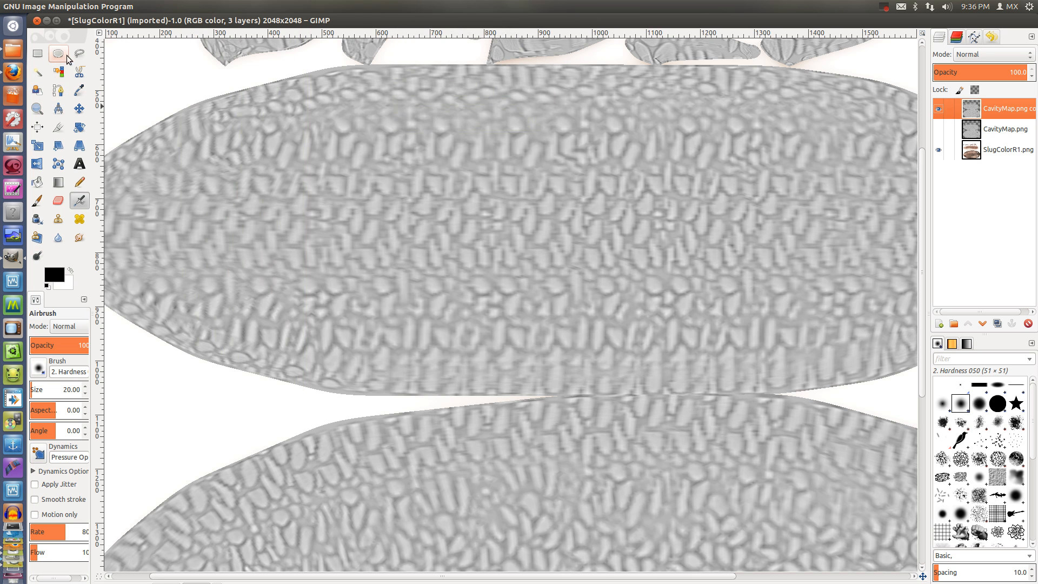
left_click(79, 90)
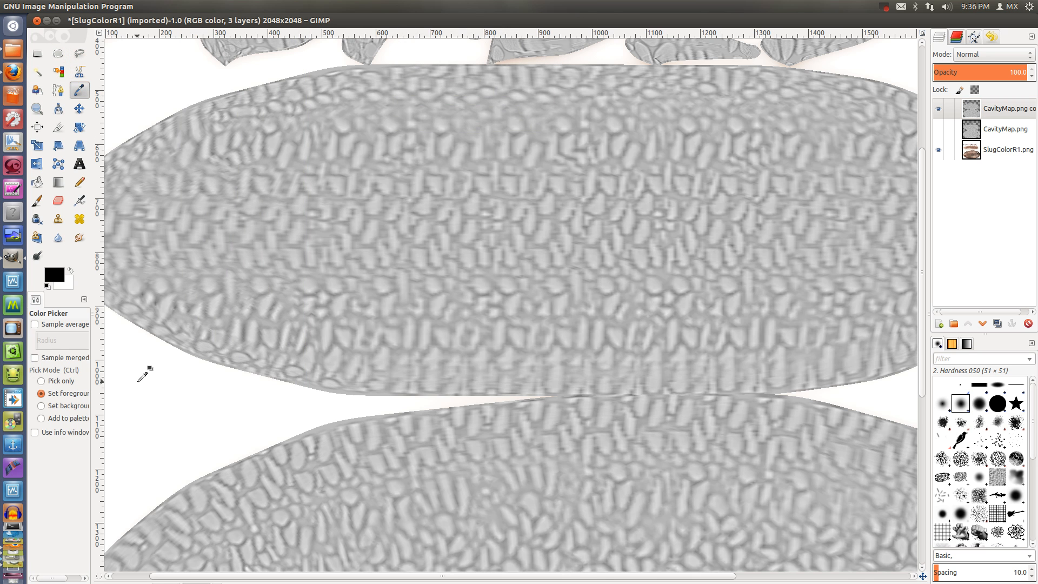
left_click(47, 80)
left_click(226, 429)
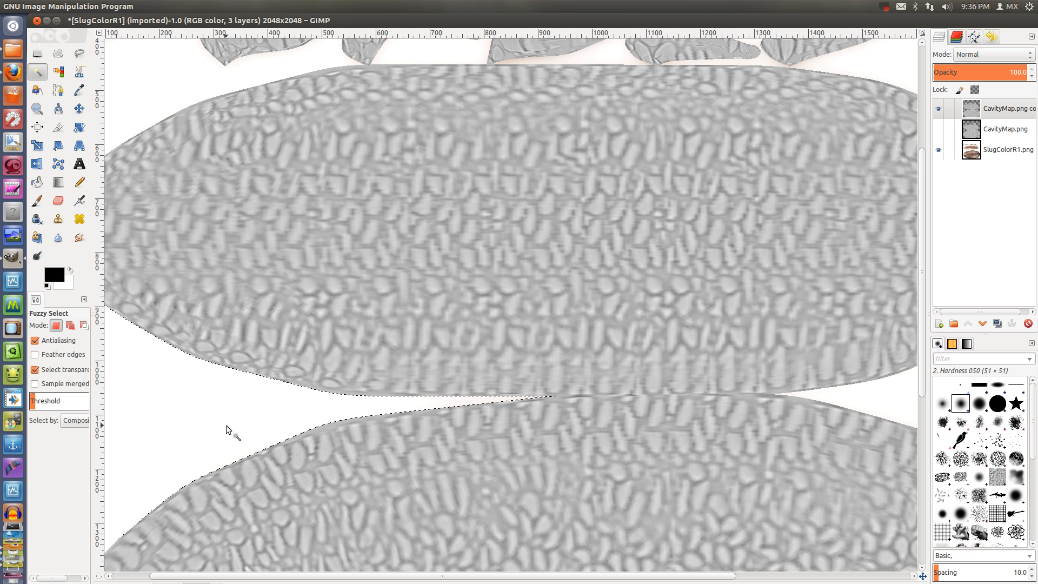
scroll(233, 425, "down", 4)
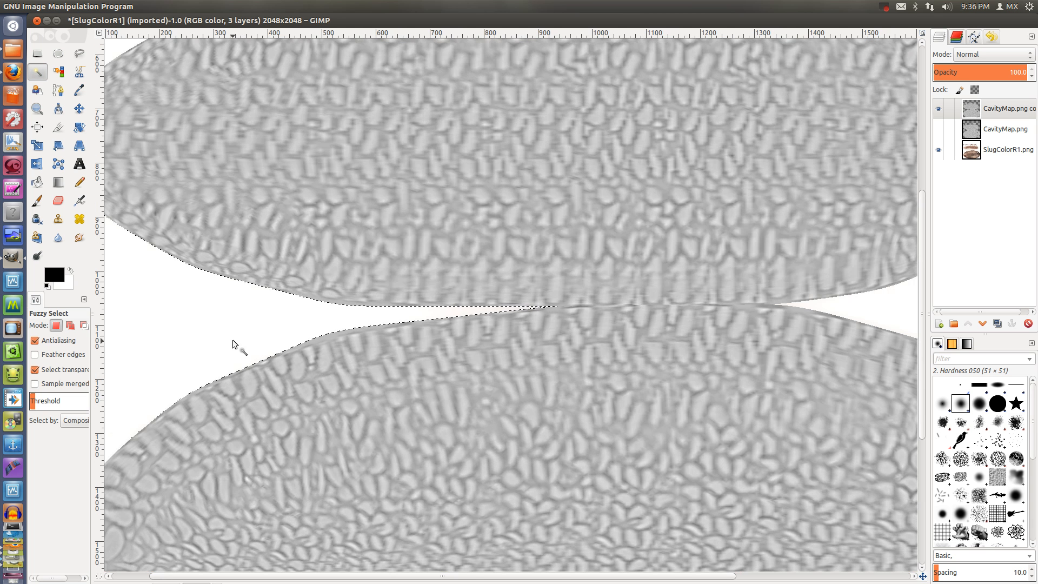
left_click(937, 107)
left_click(937, 108)
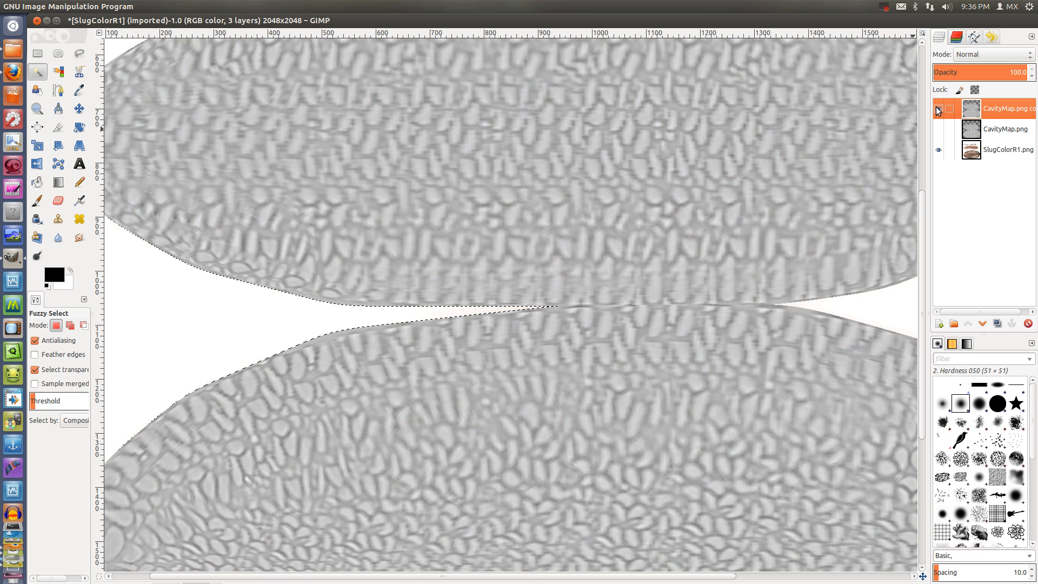
key("ctrl+shift+a")
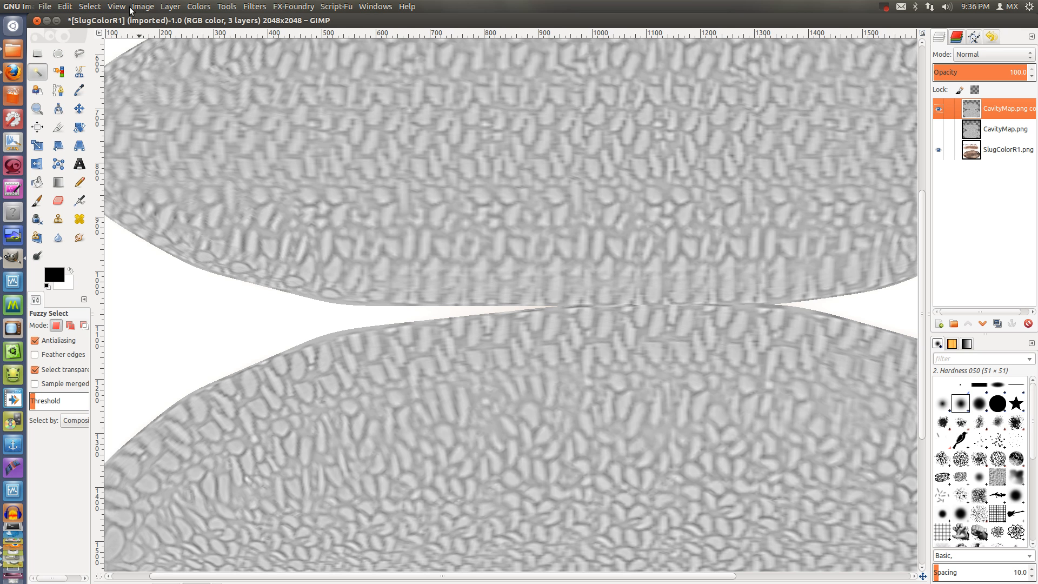
Invert the colors of the duplicated cavity map layer.
left_click(142, 6)
mouse_move(167, 6)
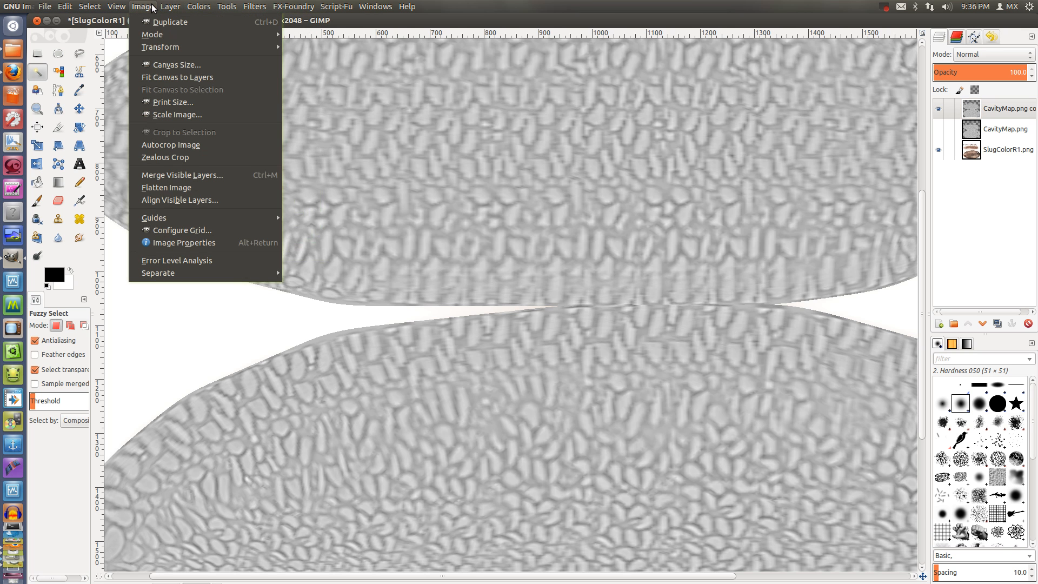
mouse_move(199, 6)
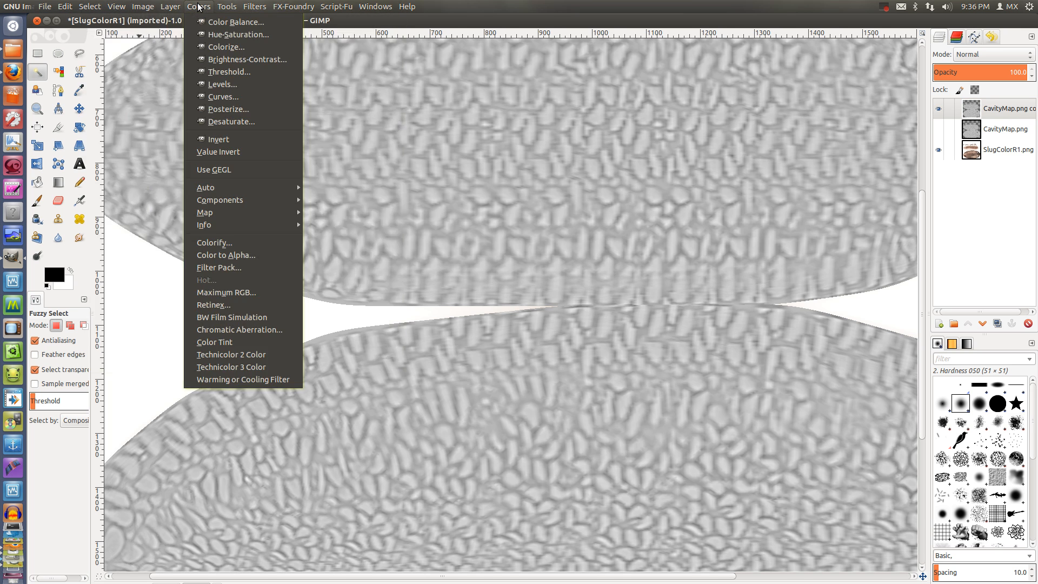
left_click(214, 139)
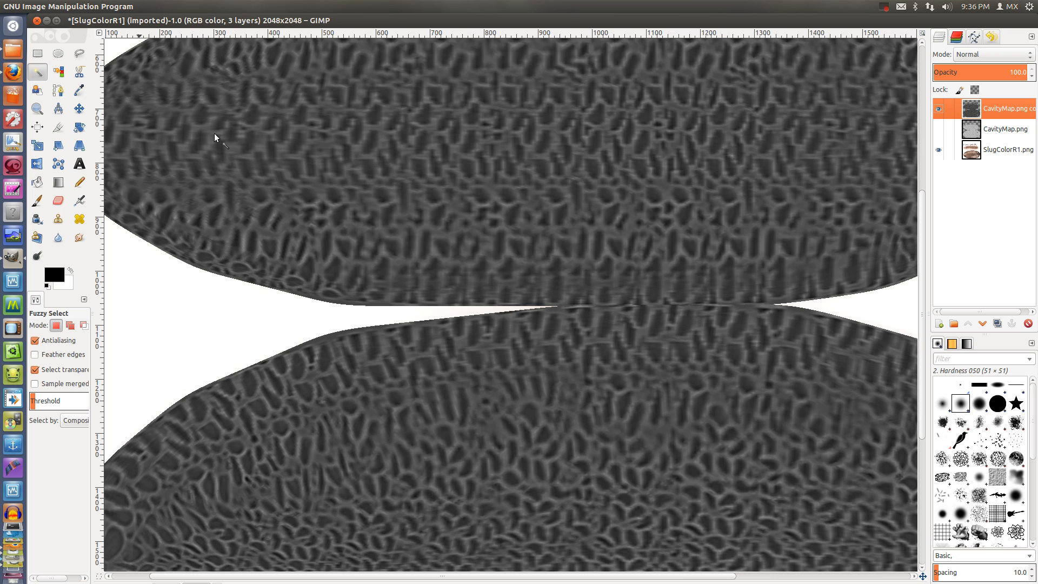
scroll(492, 223, "down", 2)
left_click_drag(492, 223, 484, 250)
scroll(484, 249, "up", 2)
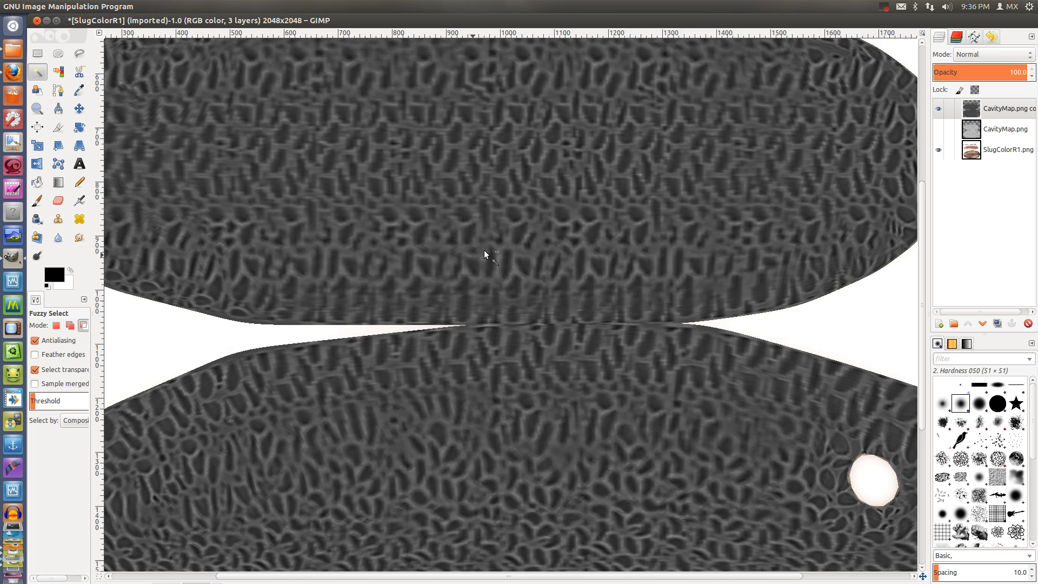
scroll(483, 249, "up", 3)
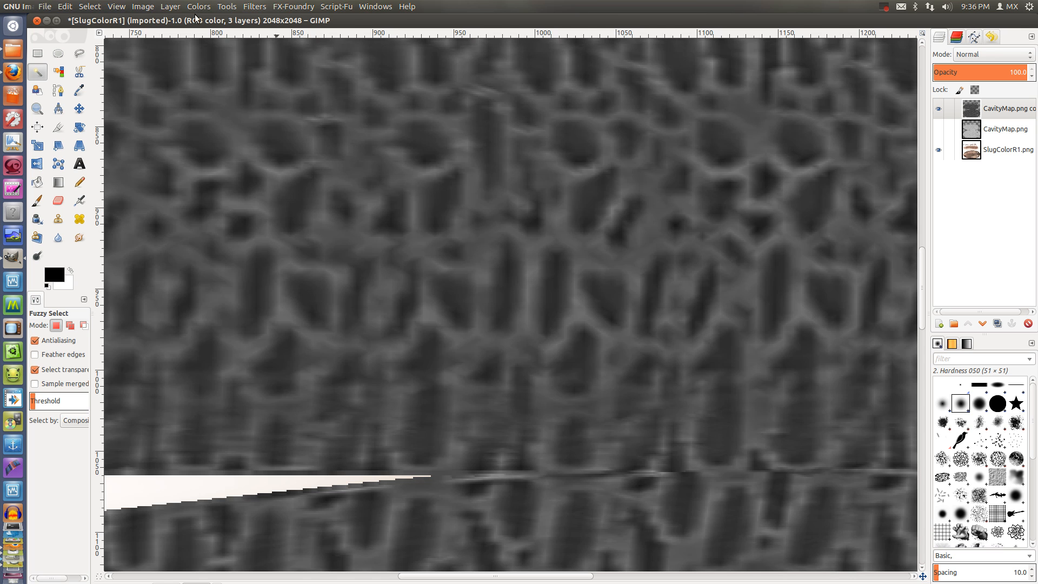
left_click(222, 6)
mouse_move(199, 7)
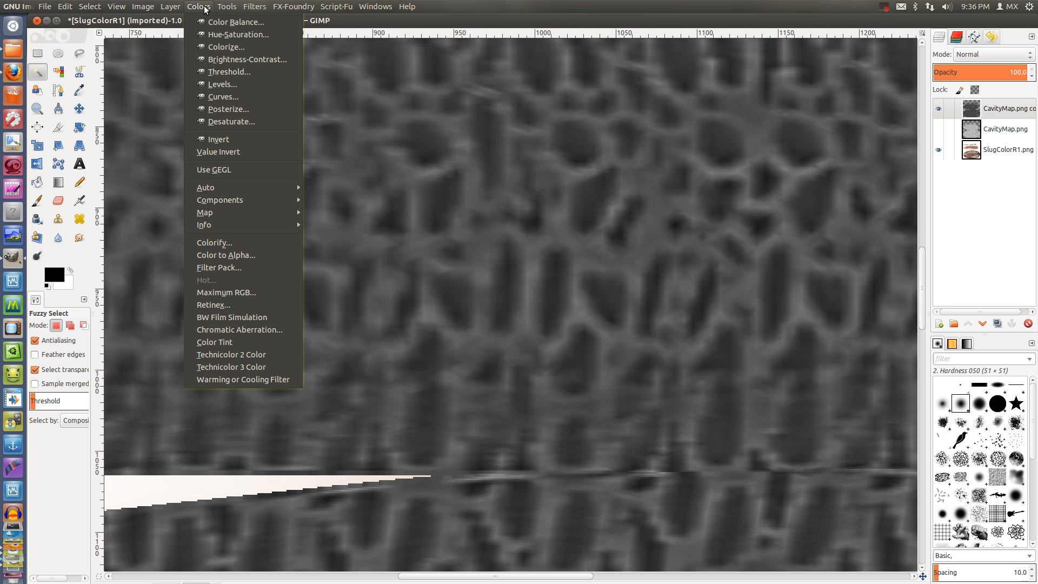
left_click(215, 98)
left_click_drag(230, 158, 230, 130)
key("Escape")
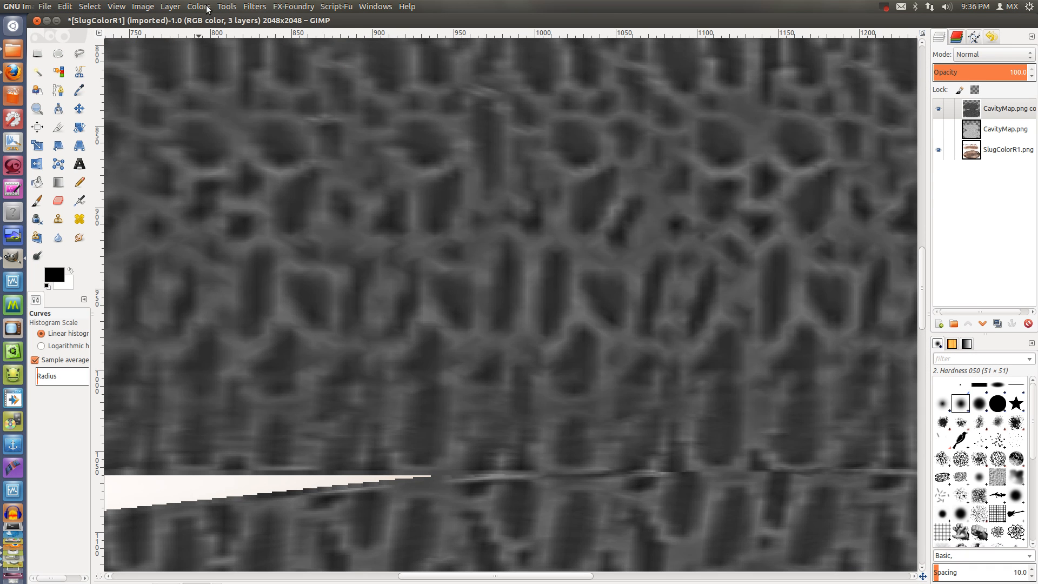
Use Levels to strengthen the inverted cavity copy's contrast, raising the input black point and lowering the input white point.
left_click(207, 7)
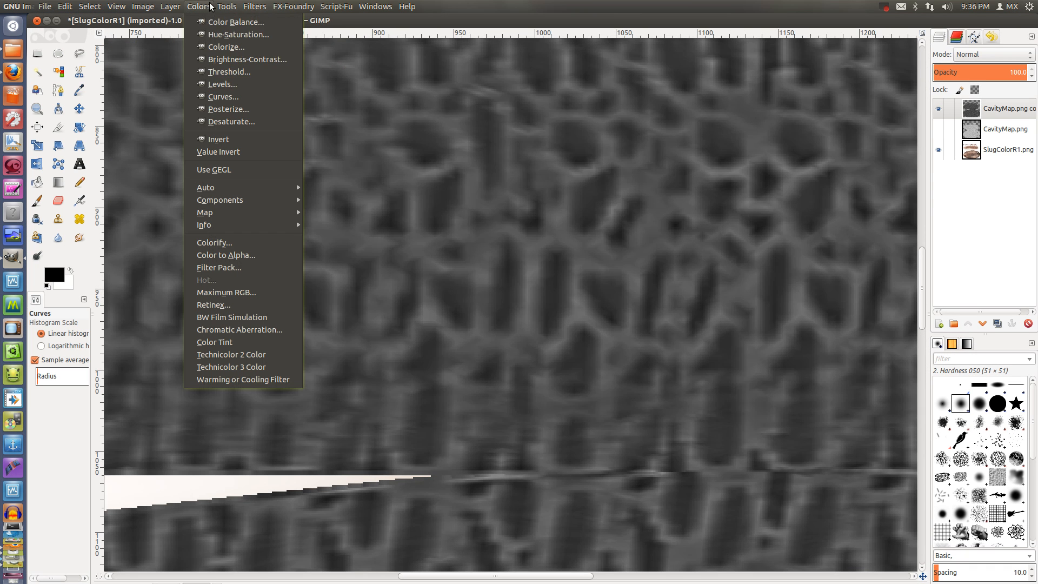
left_click(236, 85)
mouse_move(244, 155)
left_mouse_down()
mouse_move(215, 154)
mouse_move(259, 155)
mouse_move(251, 155)
left_mouse_up()
mouse_move(150, 155)
left_mouse_down()
mouse_move(276, 157)
mouse_move(201, 154)
left_mouse_up()
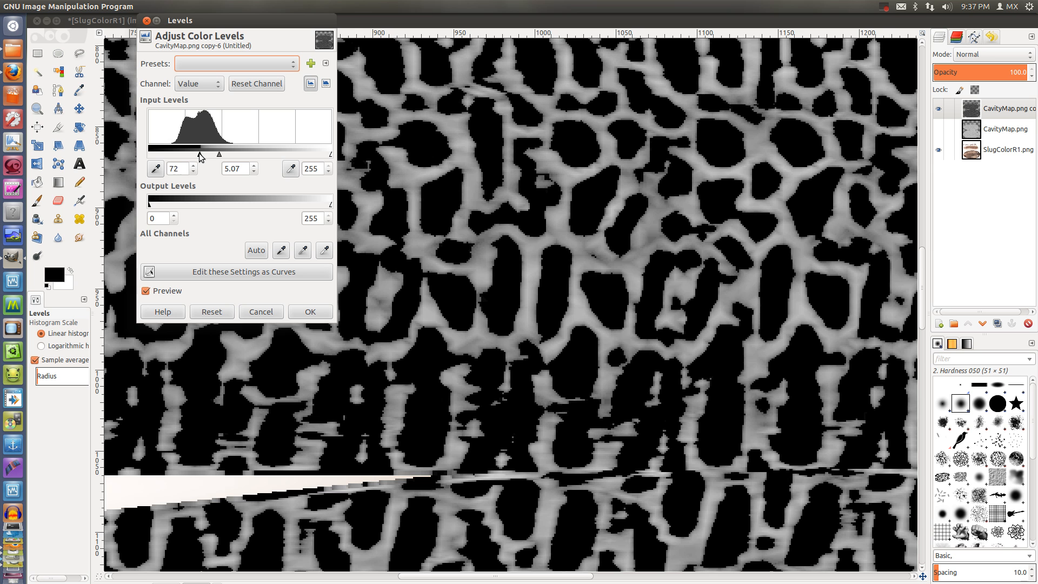
left_click_drag(331, 154, 274, 156)
mouse_move(201, 157)
left_mouse_down()
mouse_move(183, 156)
mouse_move(238, 154)
mouse_move(225, 154)
left_mouse_up()
left_click(301, 310)
key("minus")
key("minus")
key("minus")
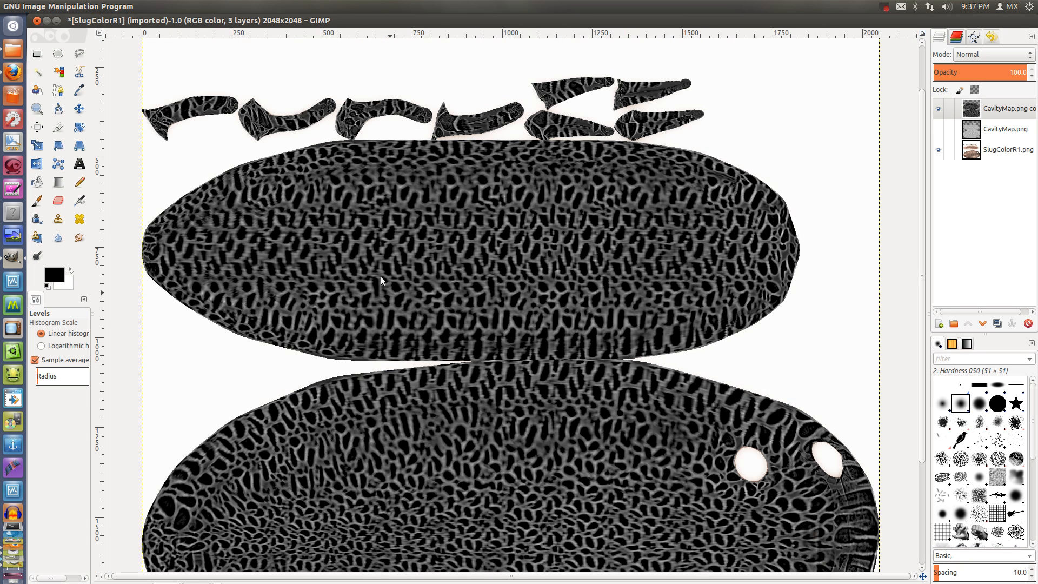
Set the foreground color to the golden brown 8f6706.
left_click(938, 323)
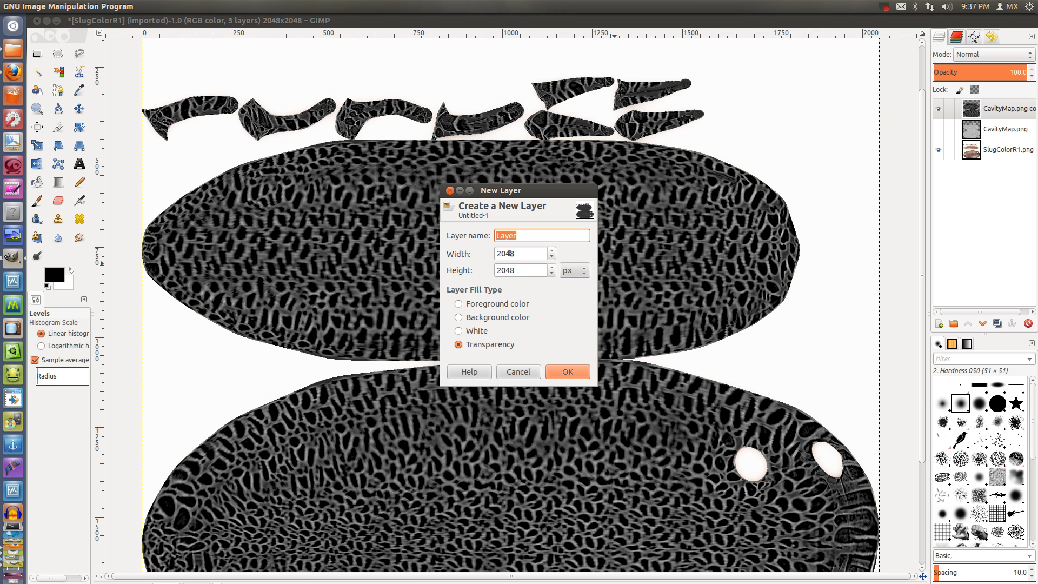
key("Escape")
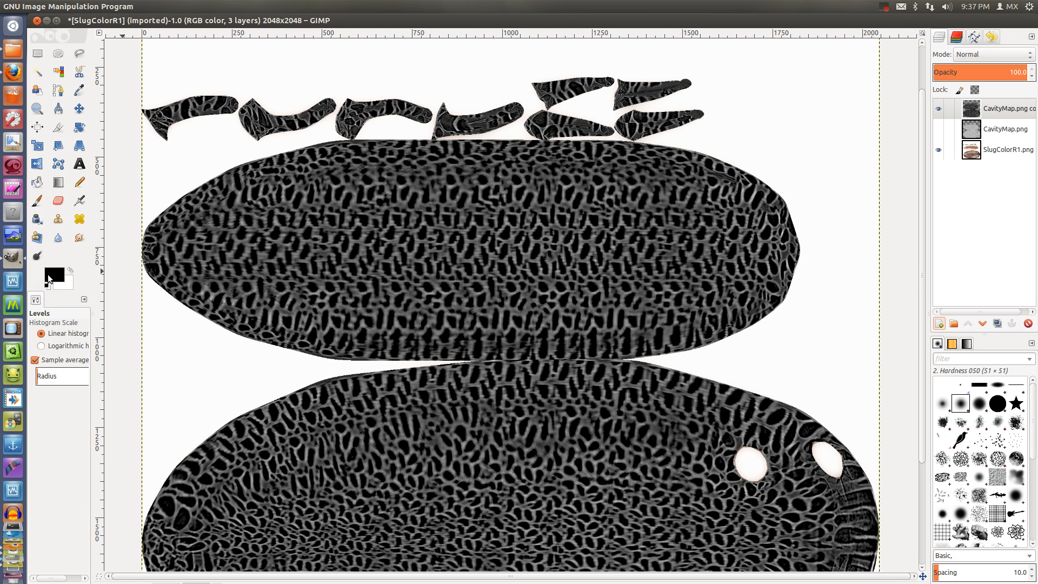
left_click(53, 271)
left_click_drag(127, 270, 81, 222)
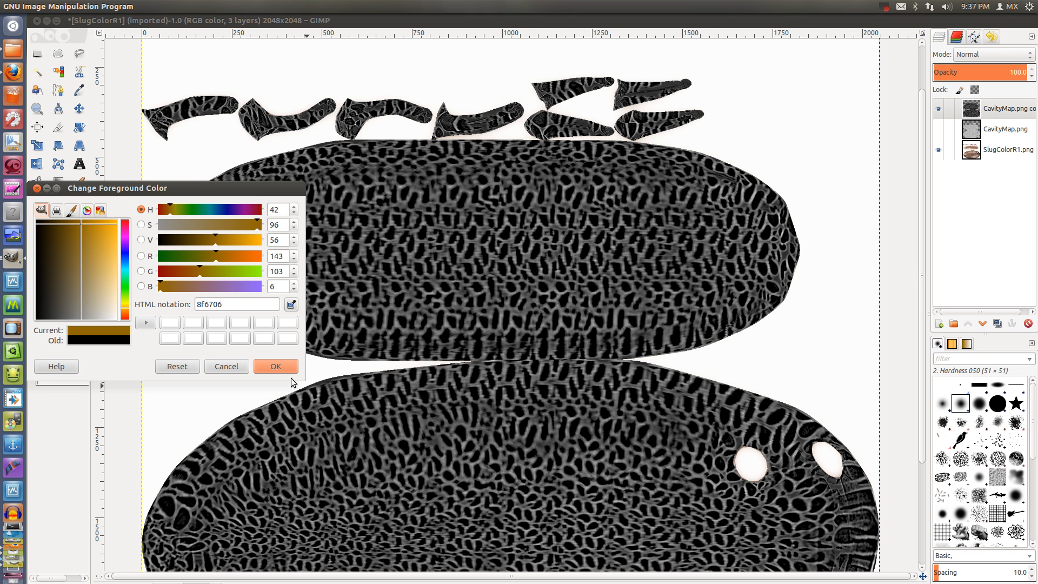
left_click(276, 366)
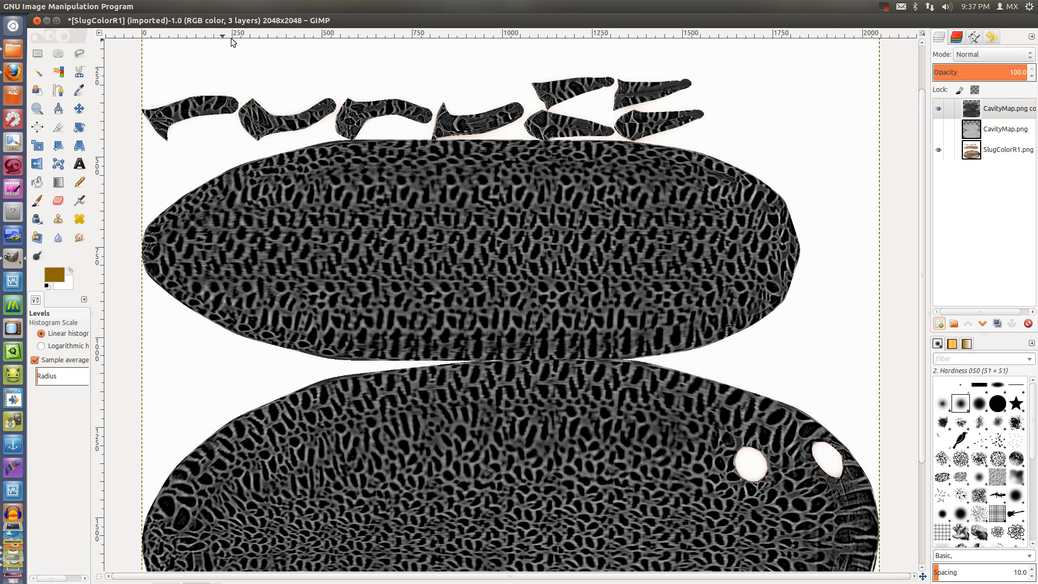
Add a 2048 × 2048 px layer filled with the foreground color above the cavity copy and set its blend mode to Color.
left_click(939, 323)
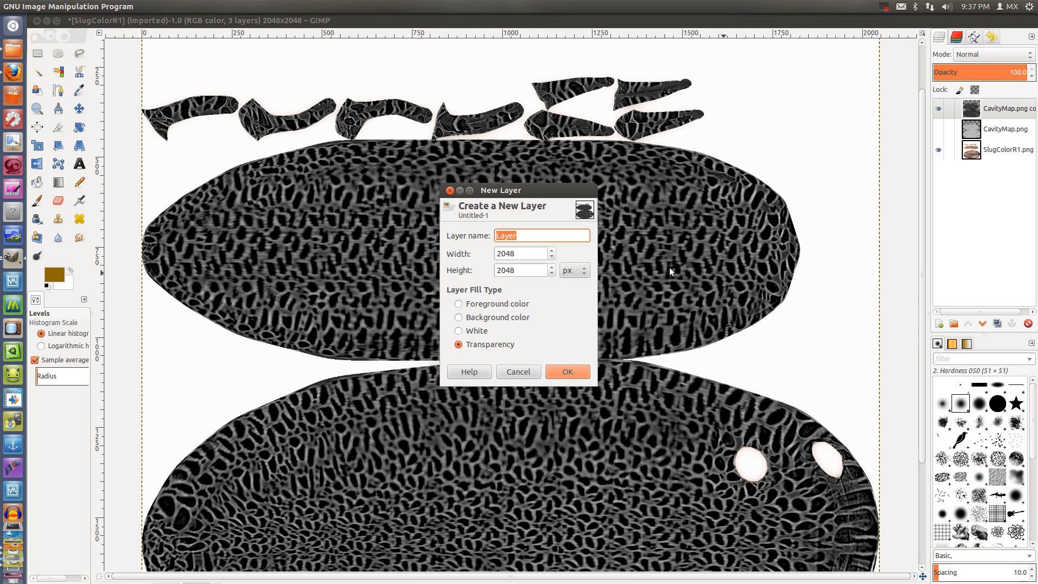
left_click(463, 306)
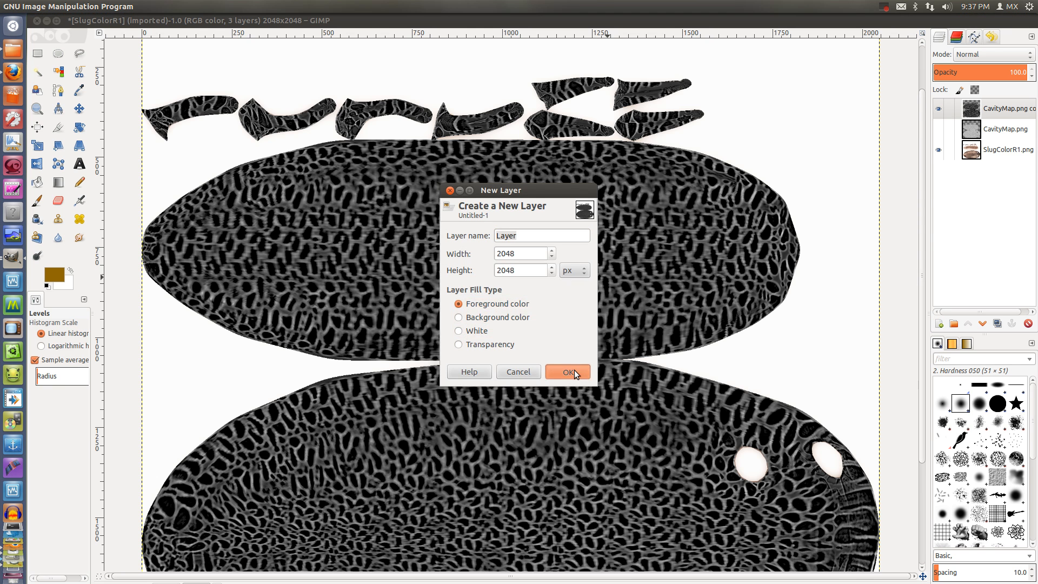
left_click(574, 370)
left_click(988, 54)
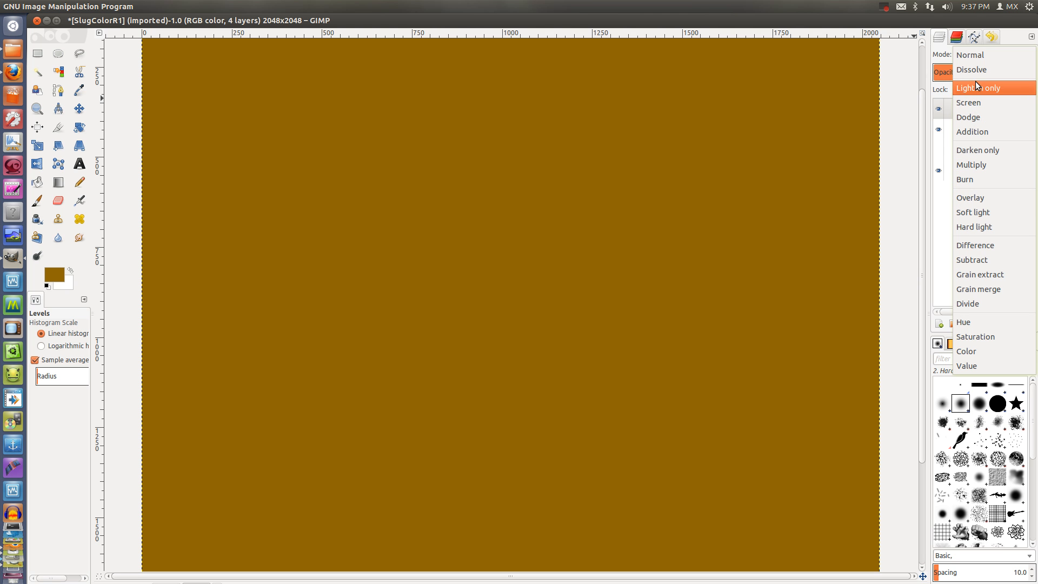
left_click(965, 350)
Merge the brown color layer down into the cavity map copy.
scroll(643, 254, "up", 2)
scroll(567, 264, "up", 1)
scroll(621, 262, "down", 1)
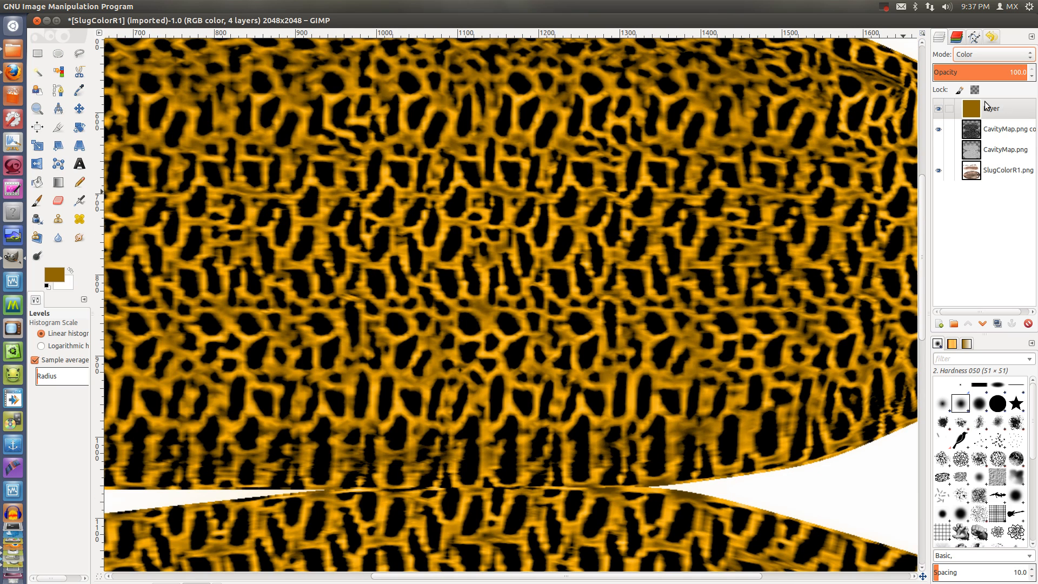
left_click(995, 127)
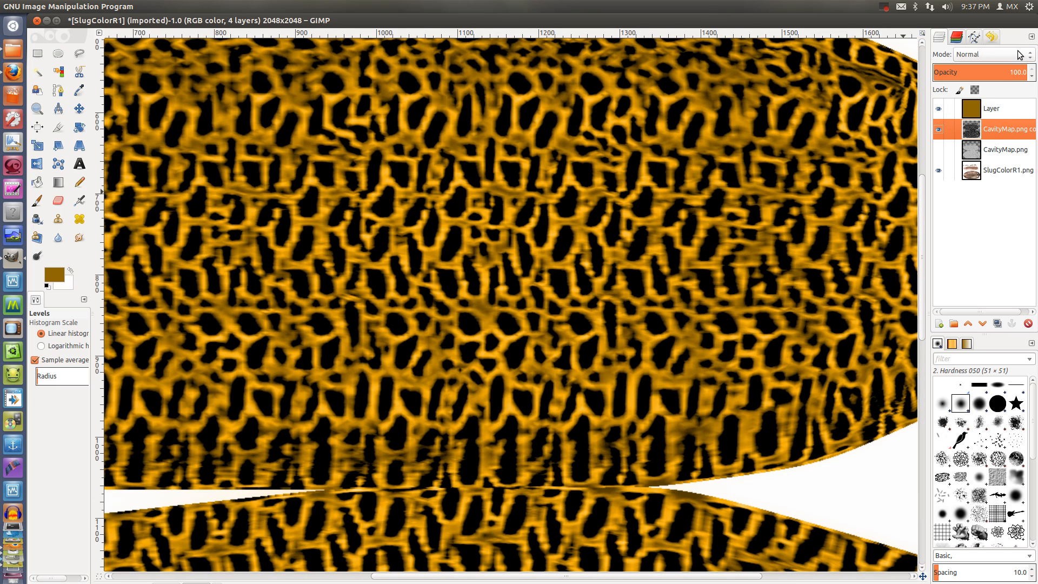
left_click(994, 114)
right_click(993, 114)
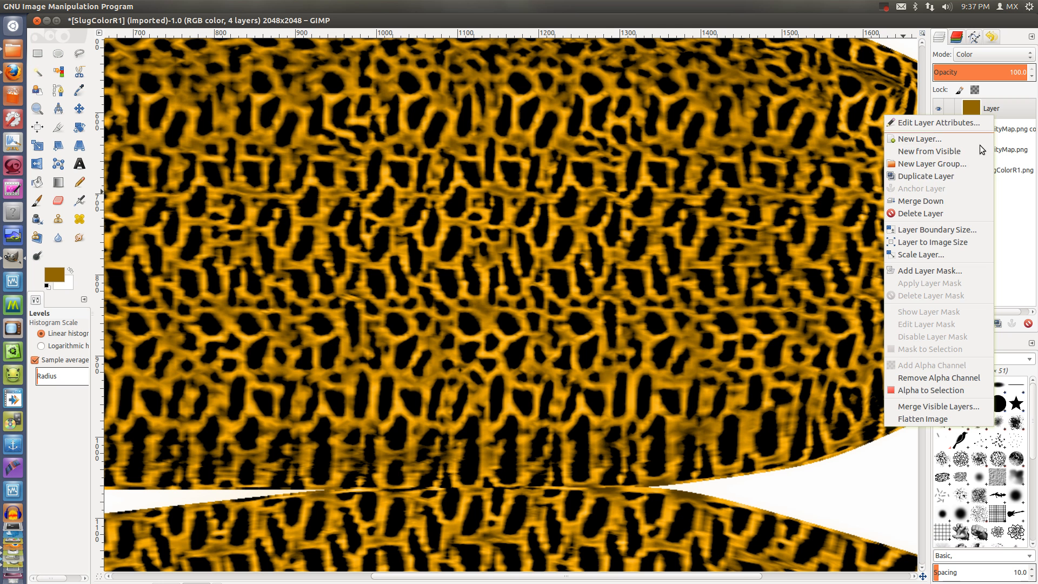
left_click(942, 199)
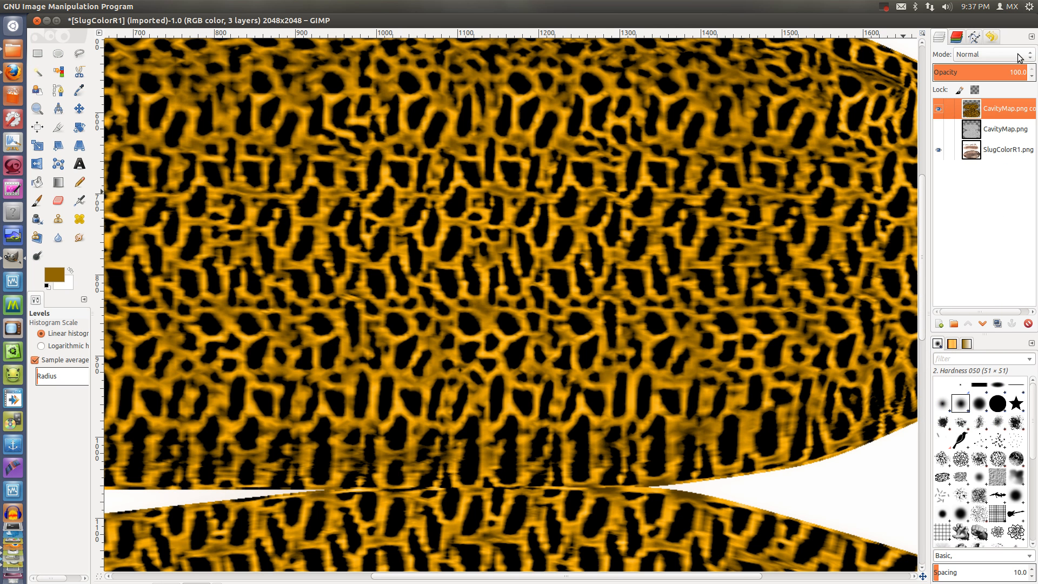
Lower the merged cavity layer's opacity to 10.8 and set its blend mode to Multiply.
left_click(1000, 72)
left_click_drag(1001, 72, 947, 72)
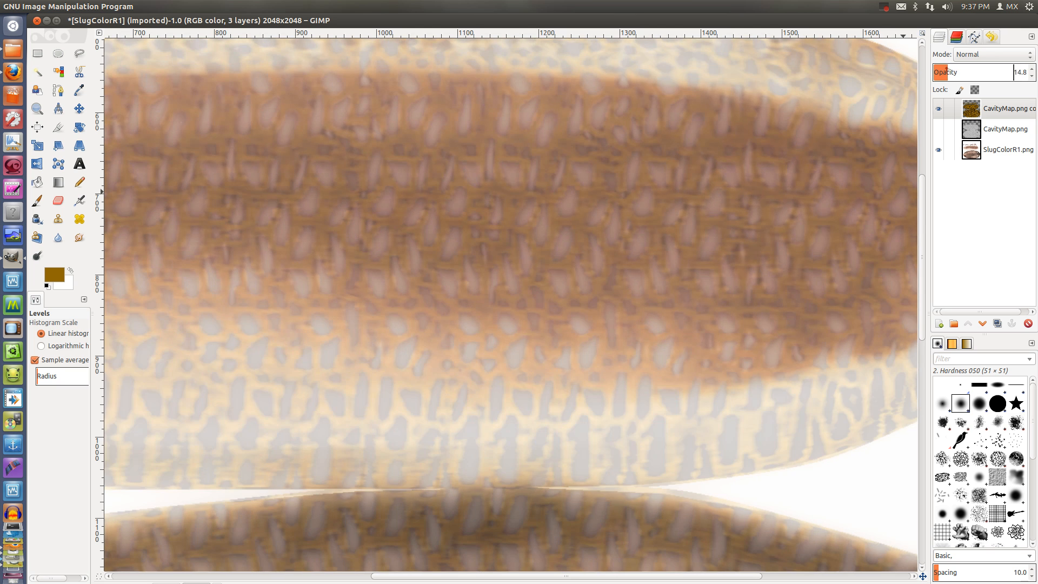
scroll(528, 252, "down", 3)
left_click_drag(490, 334, 524, 208)
scroll(555, 252, "up", 4)
left_click_drag(587, 334, 576, 213)
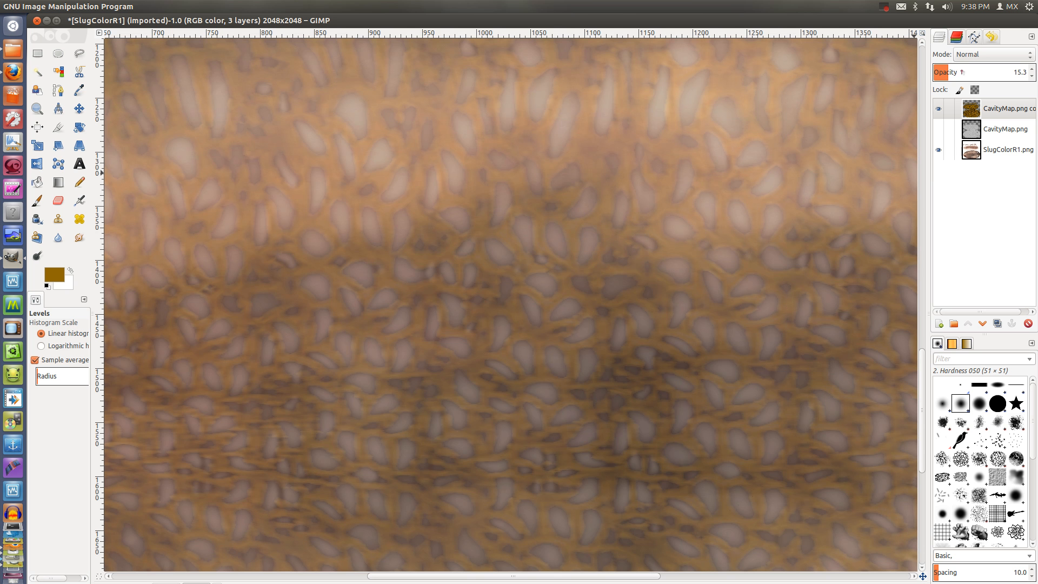
mouse_move(949, 72)
left_mouse_down()
mouse_move(968, 72)
mouse_move(944, 72)
left_mouse_up()
left_click(963, 54)
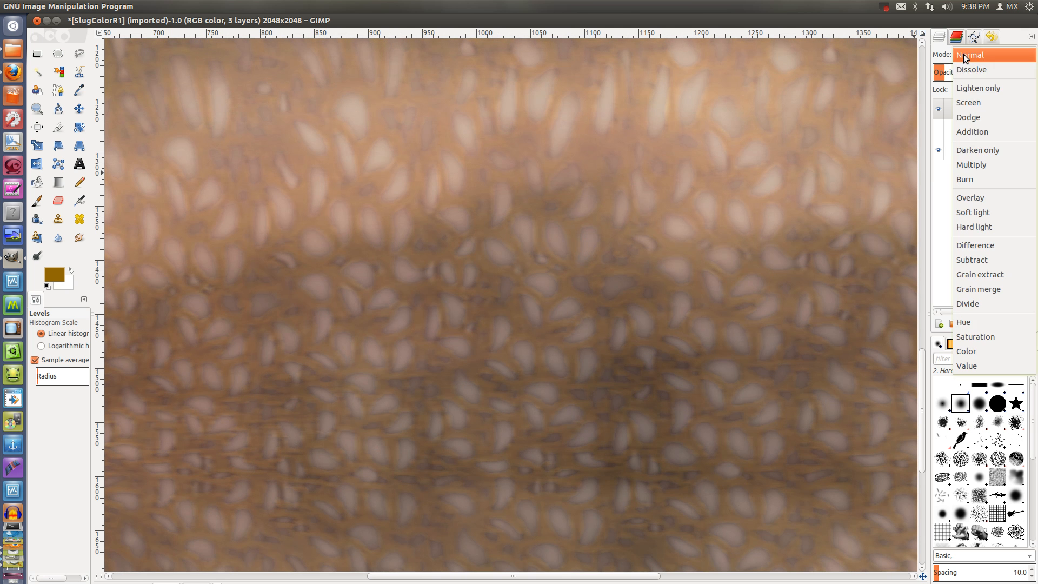
left_click(972, 169)
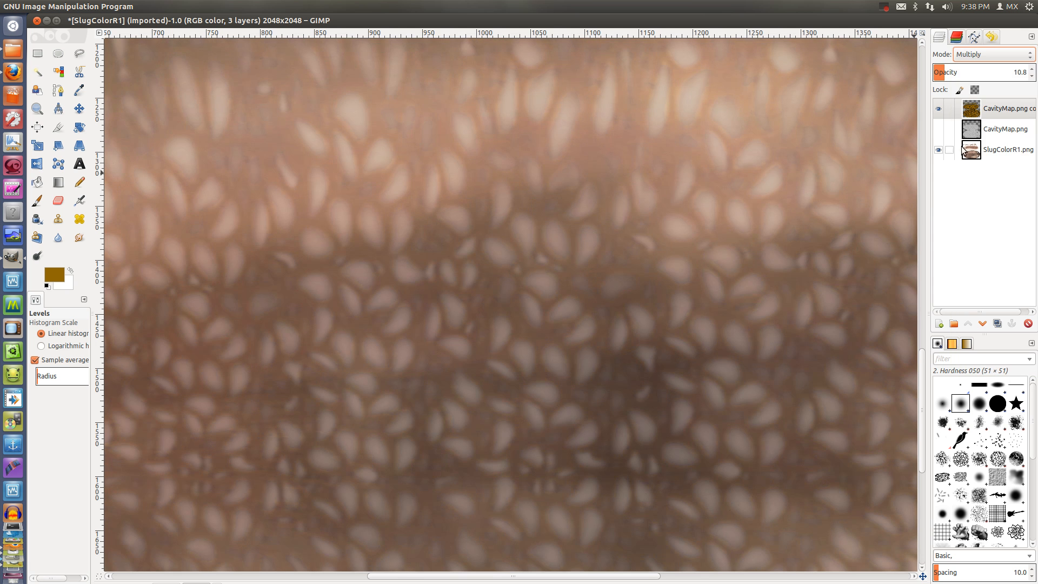
Raise the opacity of the tinted cavity map copy to 20.5 and inspect the blend across the slug texture.
mouse_move(944, 72)
left_mouse_down()
mouse_move(959, 73)
mouse_move(950, 72)
left_mouse_up()
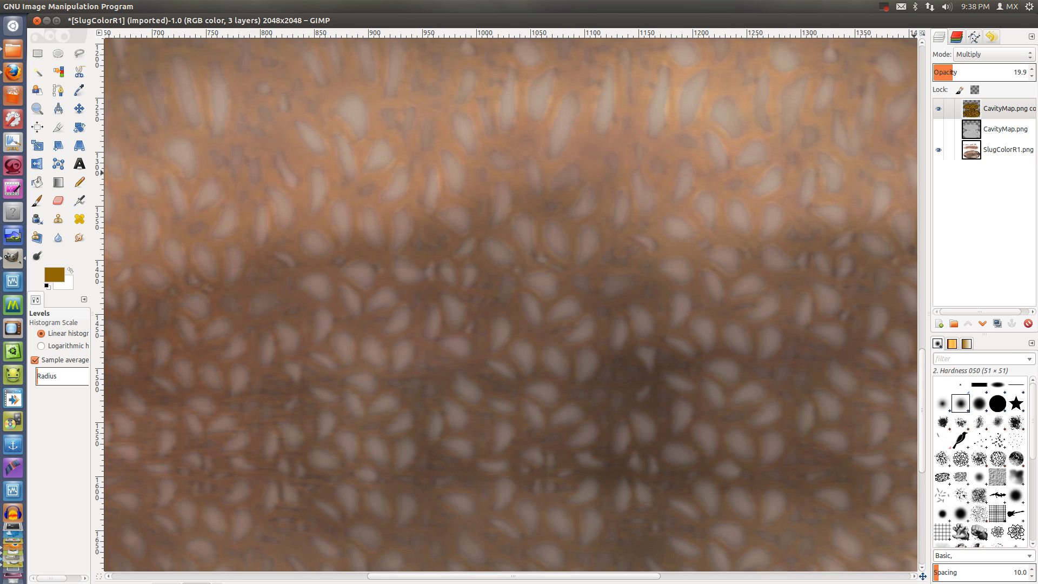
scroll(516, 303, "down", 3)
left_click_drag(487, 371, 473, 283)
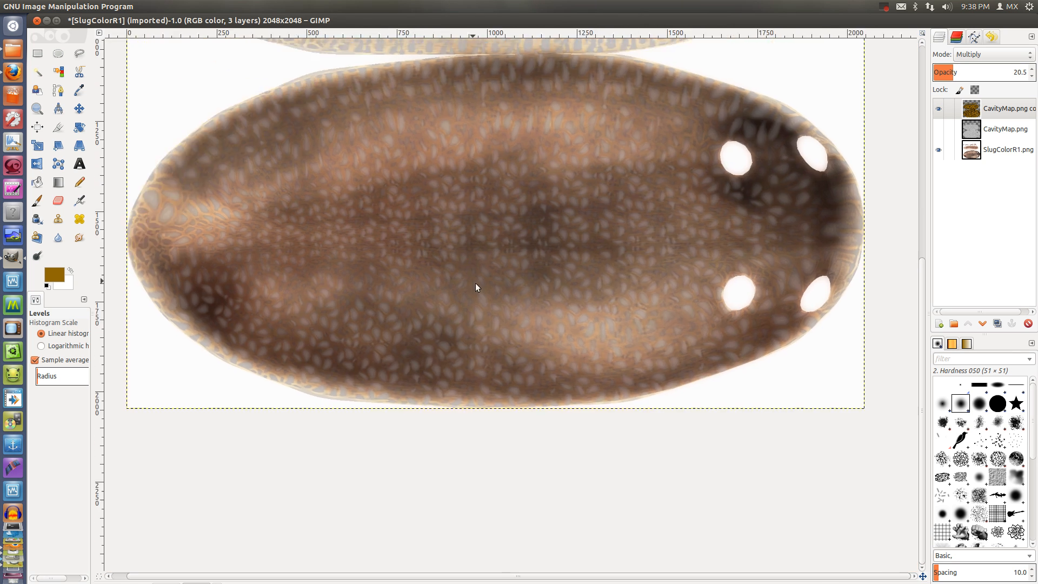
scroll(481, 284, "up", 3)
left_click_drag(616, 357, 663, 338)
scroll(663, 338, "down", 1)
left_click_drag(467, 217, 532, 378)
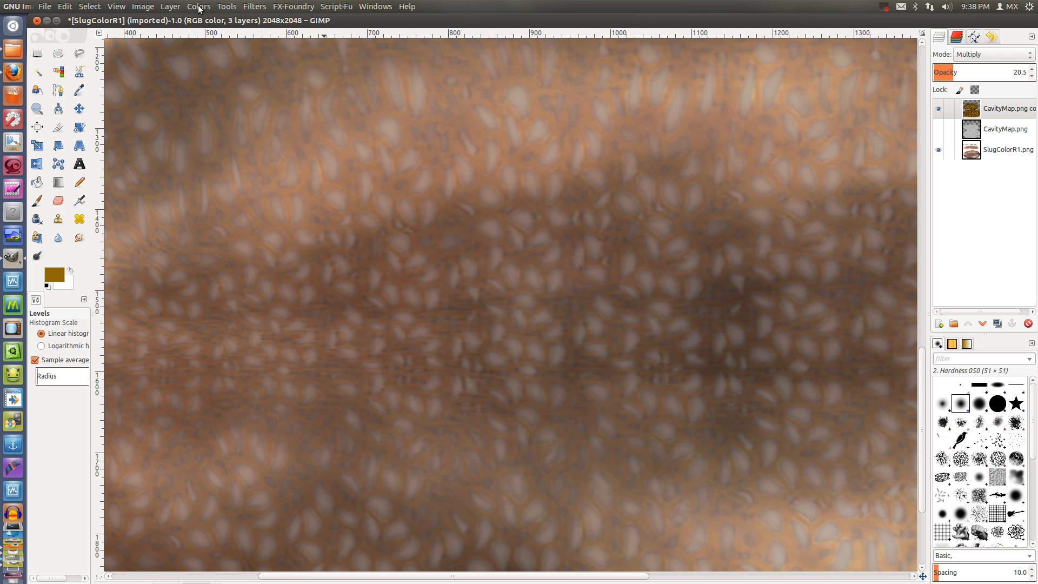
Adjust the Value curve of the cavity map copy with a smooth curve that lifts the darker tones and lowers the lighter tones.
left_click(199, 8)
left_click(229, 98)
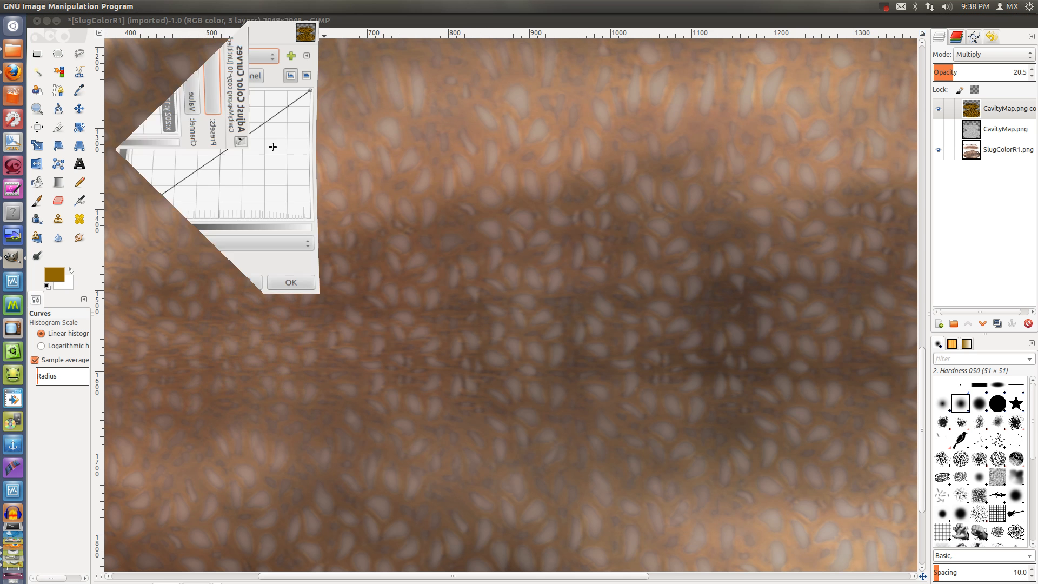
left_click_drag(243, 139, 176, 150)
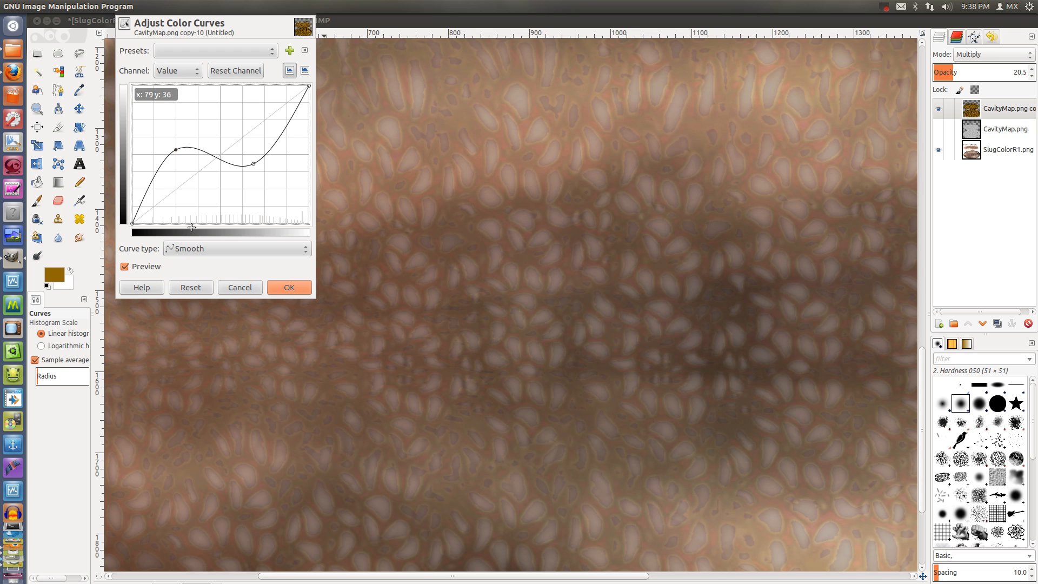
left_click(289, 287)
left_click(393, 267)
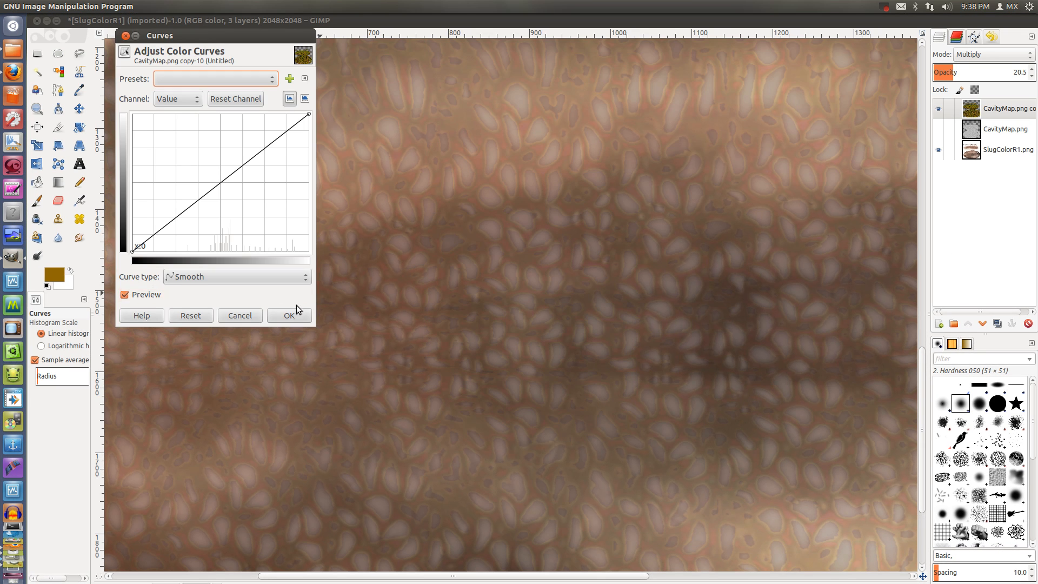
left_click(293, 312)
Compare the slug texture with and without the cavity map copy by toggling that layer's visibility.
scroll(535, 259, "down", 4)
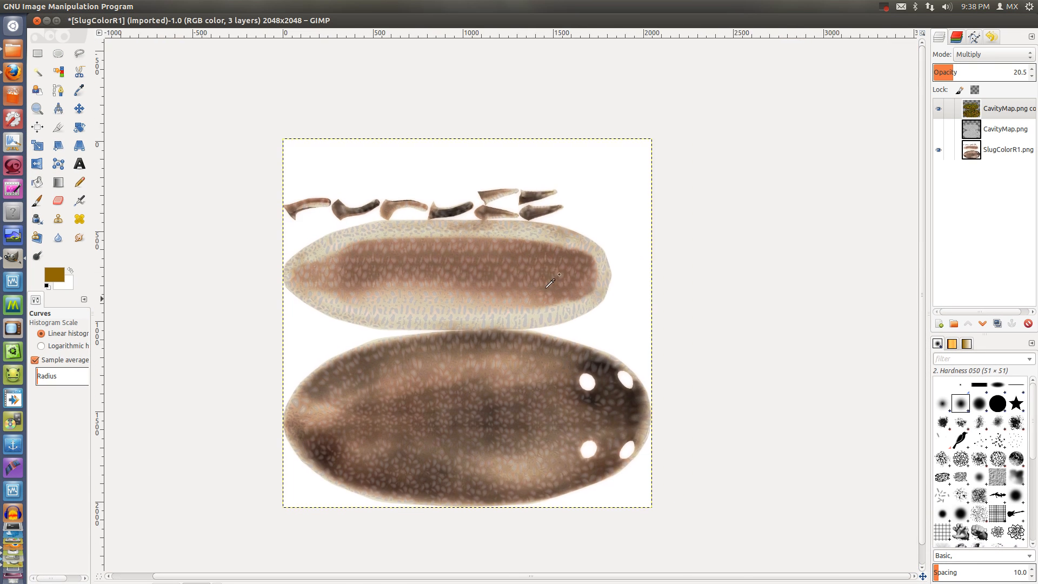
scroll(542, 295, "up", 5)
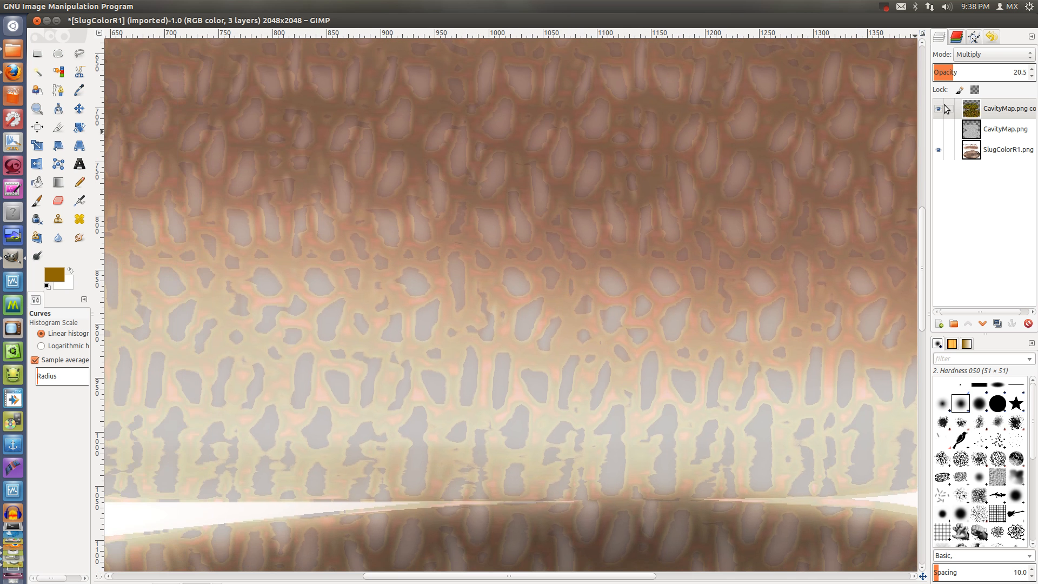
left_click(938, 108)
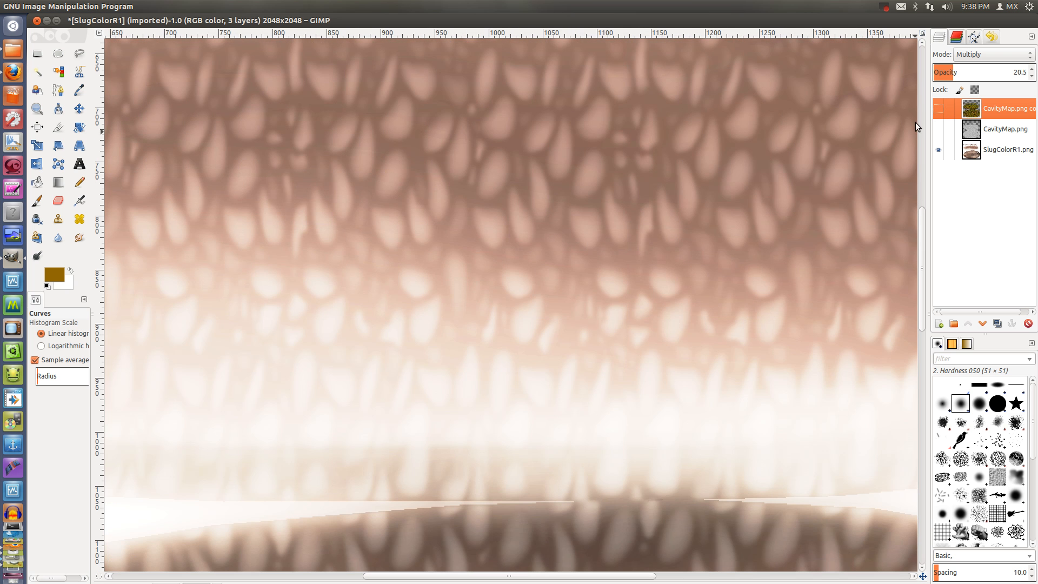
left_click(937, 109)
left_click(937, 108)
left_click(937, 109)
left_click(937, 109)
left_click(937, 108)
left_click(937, 109)
left_click(937, 109)
left_click(937, 109)
left_click(937, 109)
left_click(937, 109)
left_click(937, 109)
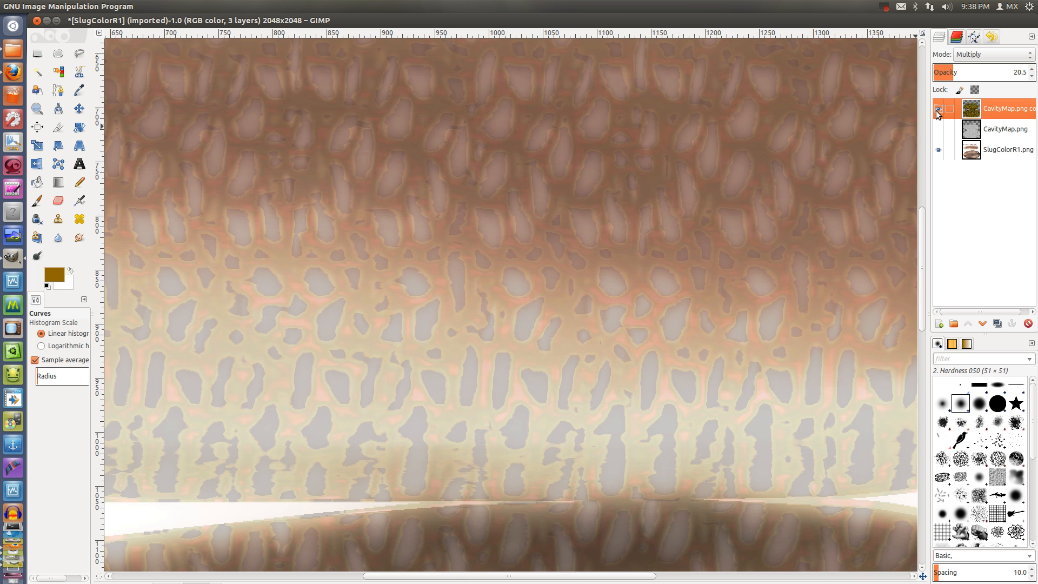
left_click(937, 109)
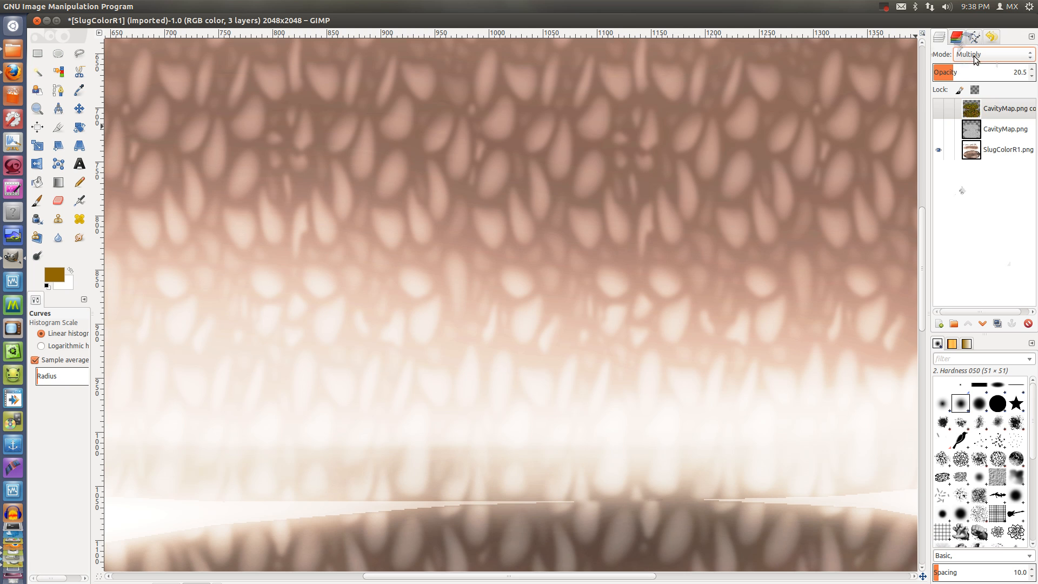
Try the Color blend mode on the cavity map copy, make the layer visible, and return its mode to Multiply.
left_click(973, 54)
left_click(961, 239)
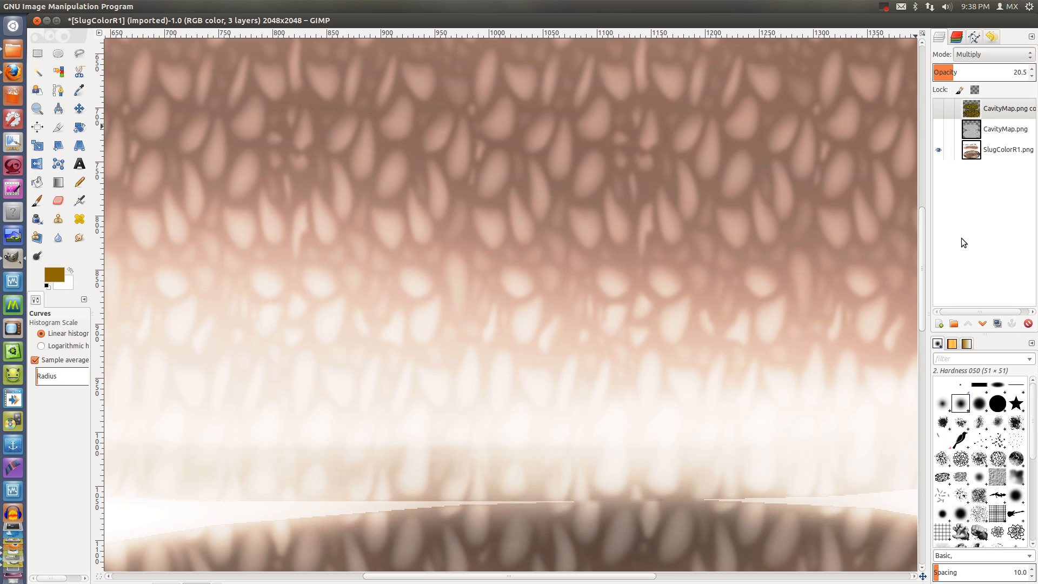
left_click(939, 109)
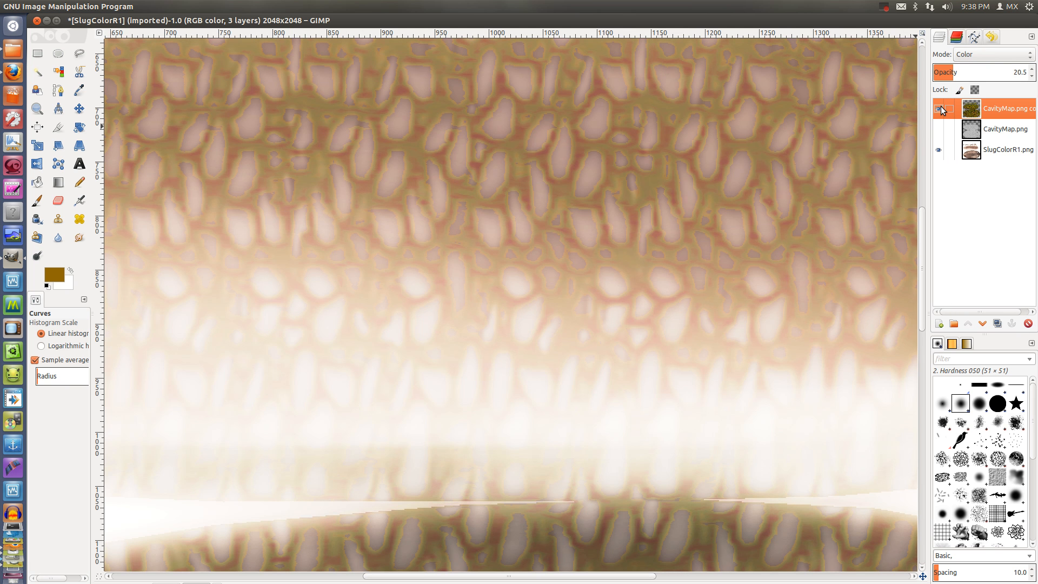
left_click(987, 55)
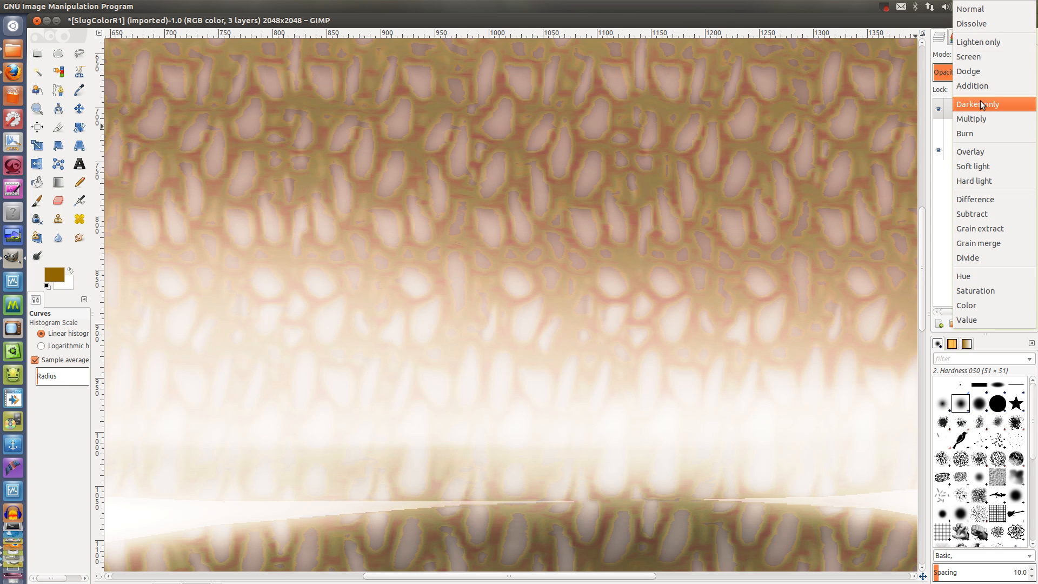
left_click(980, 120)
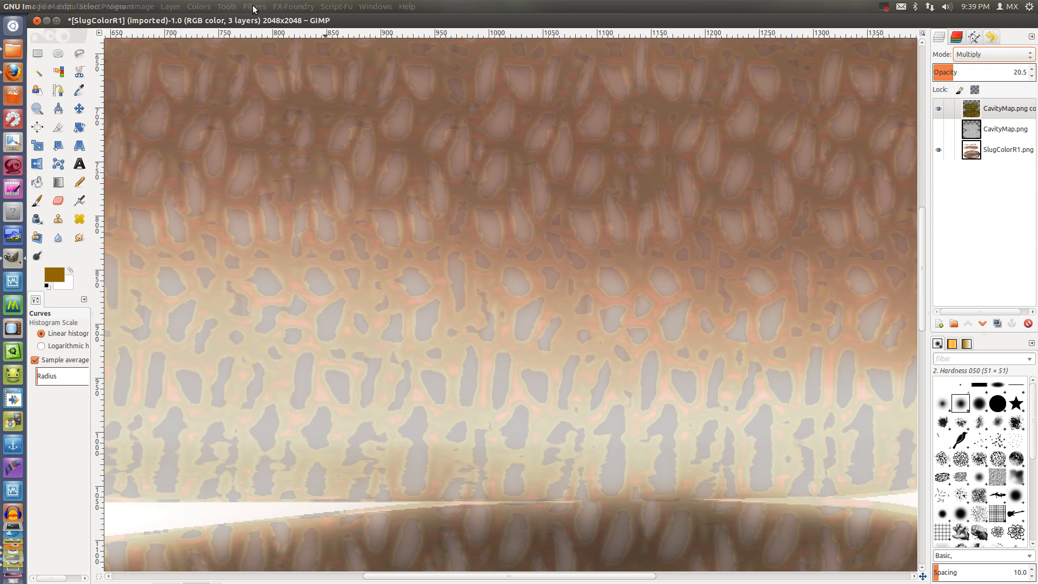
Desaturate the cavity map copy using the Lightness shade of gray.
left_click(209, 6)
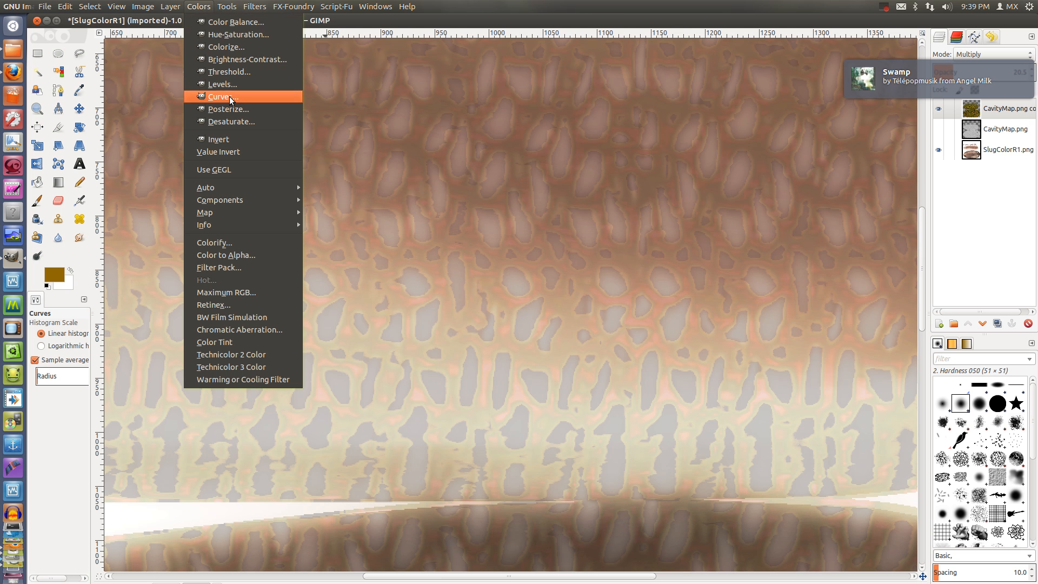
left_click(229, 120)
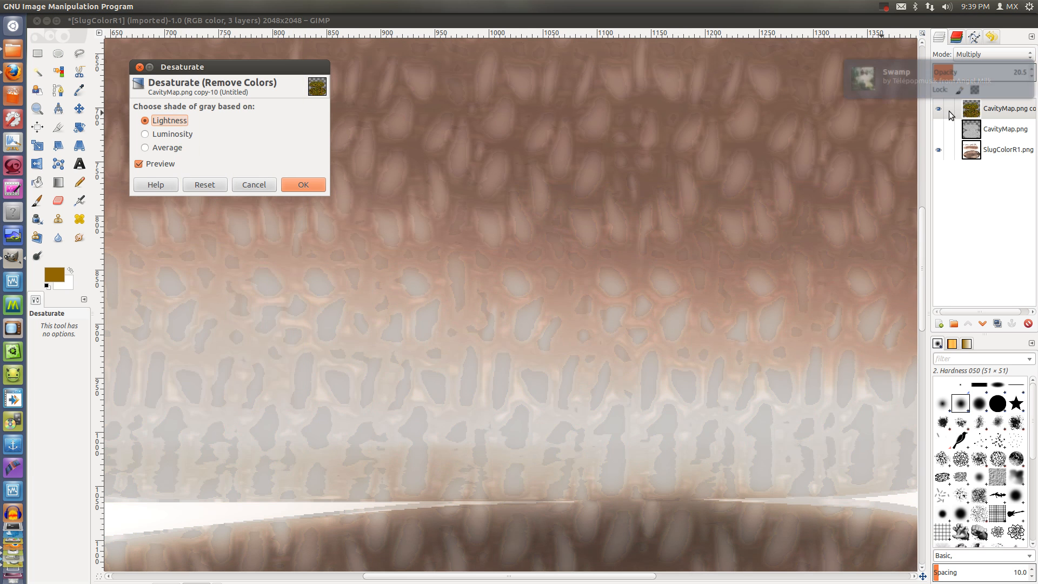
left_click(297, 184)
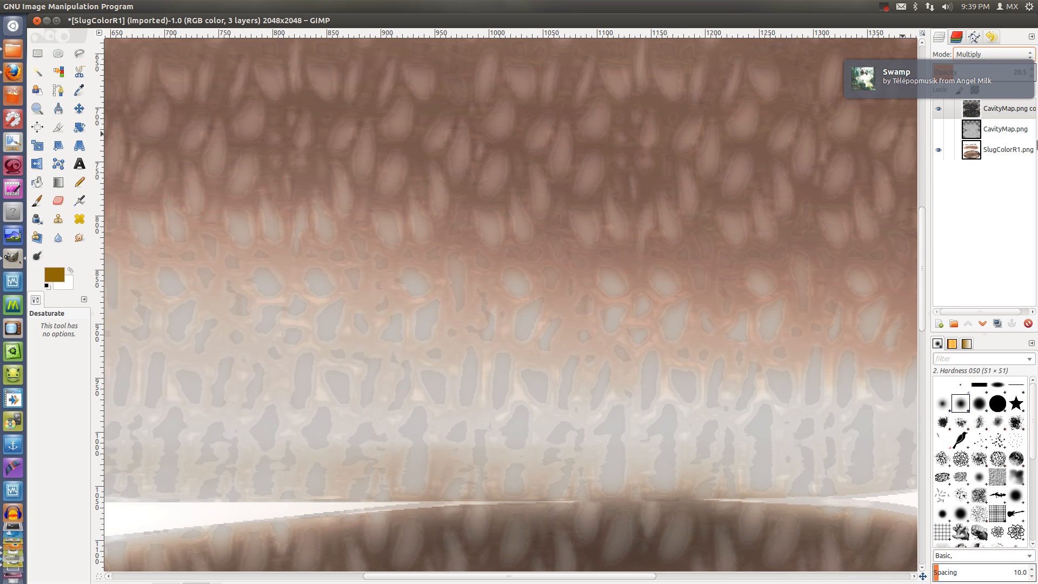
Raise the desaturated cavity copy's opacity to 100, reapply Desaturate with Lightness, and inspect the texture.
left_click_drag(956, 71, 1004, 71)
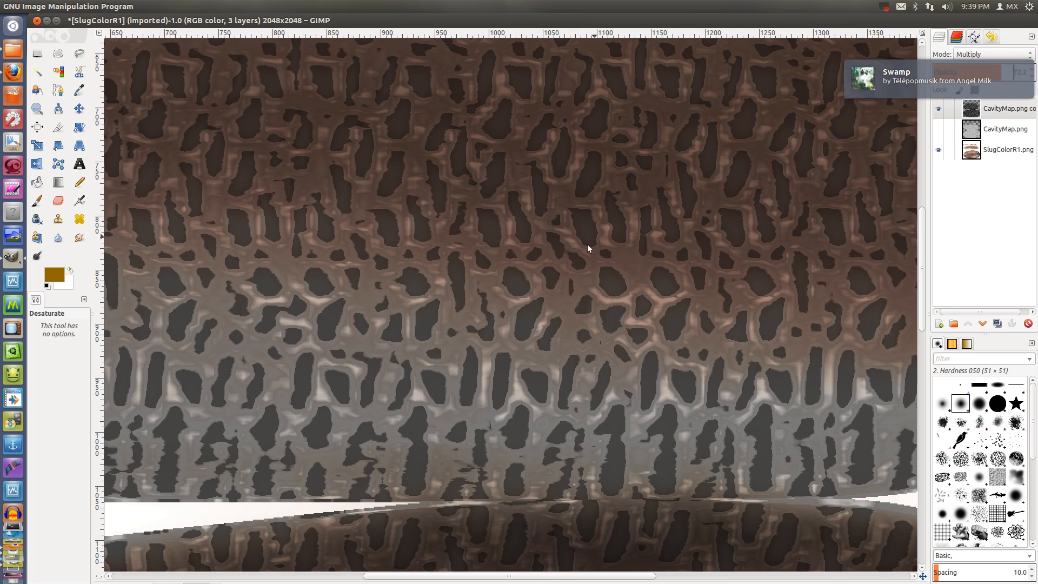
key("ctrl+z")
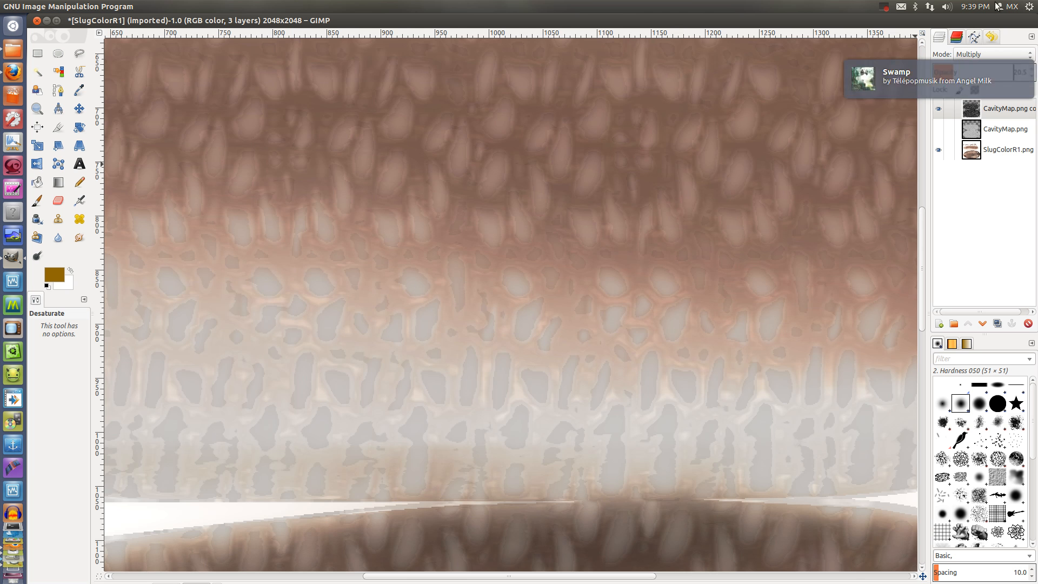
left_click_drag(1003, 72, 1030, 74)
left_click(471, 412)
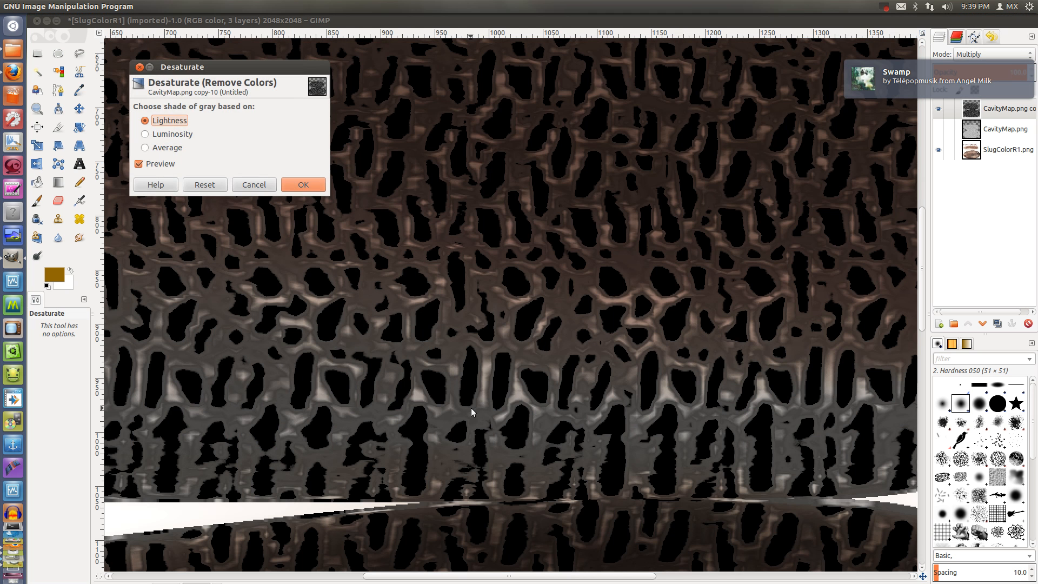
key("Return")
scroll(456, 371, "down", 2)
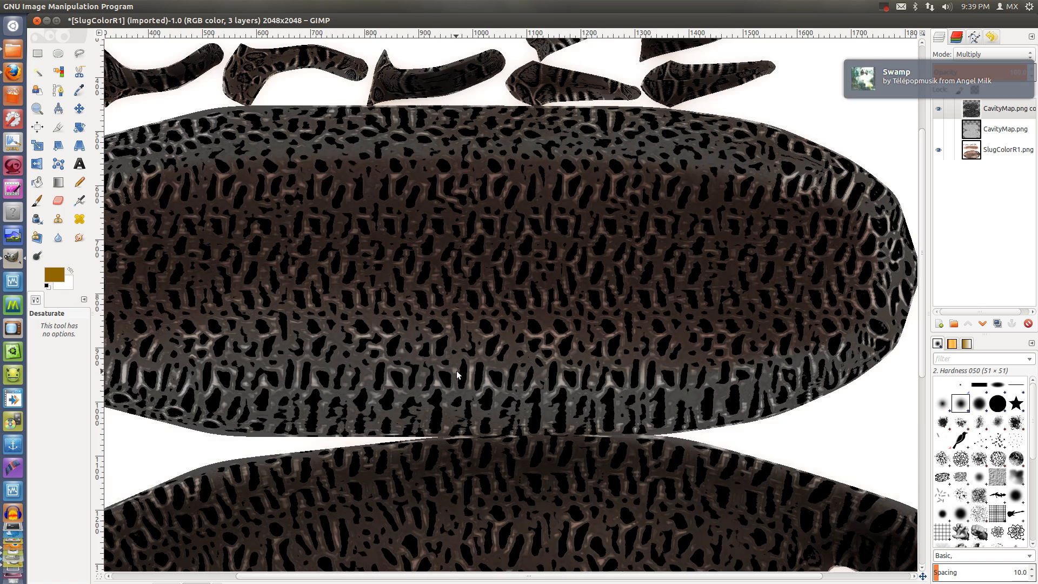
scroll(456, 370, "down", 2)
scroll(456, 370, "up", 5)
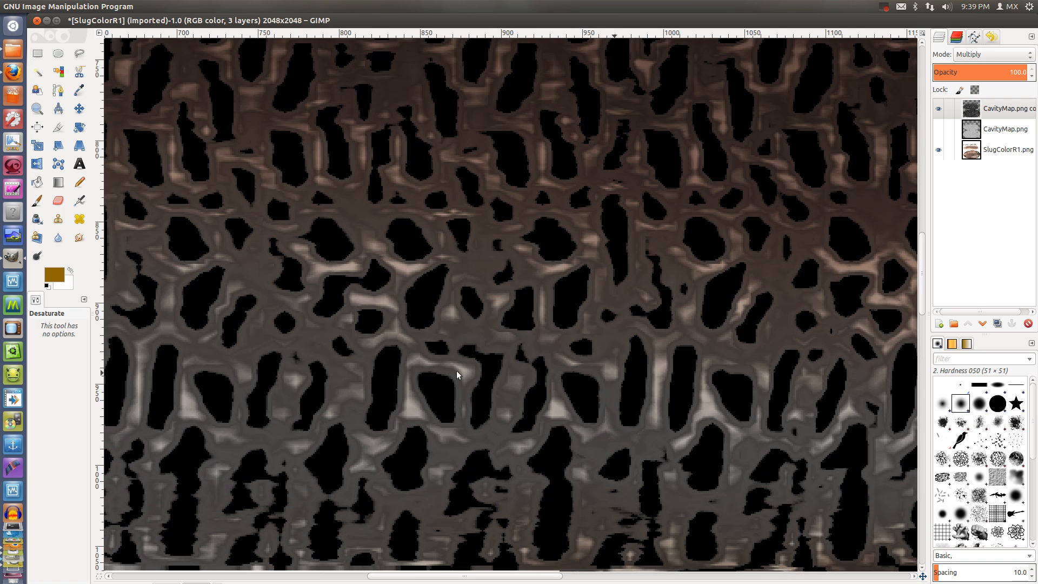
Hide the cavity map copy, show the original CavityMap.png layer, and set its blend mode to Overlay at 100 opacity.
left_click(938, 108)
left_click(938, 129)
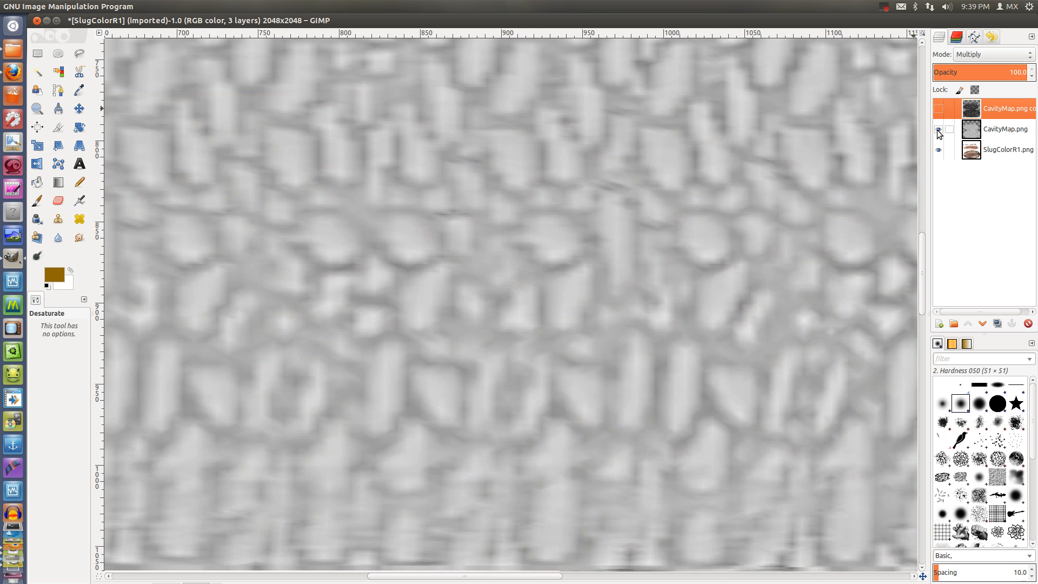
left_click(994, 128)
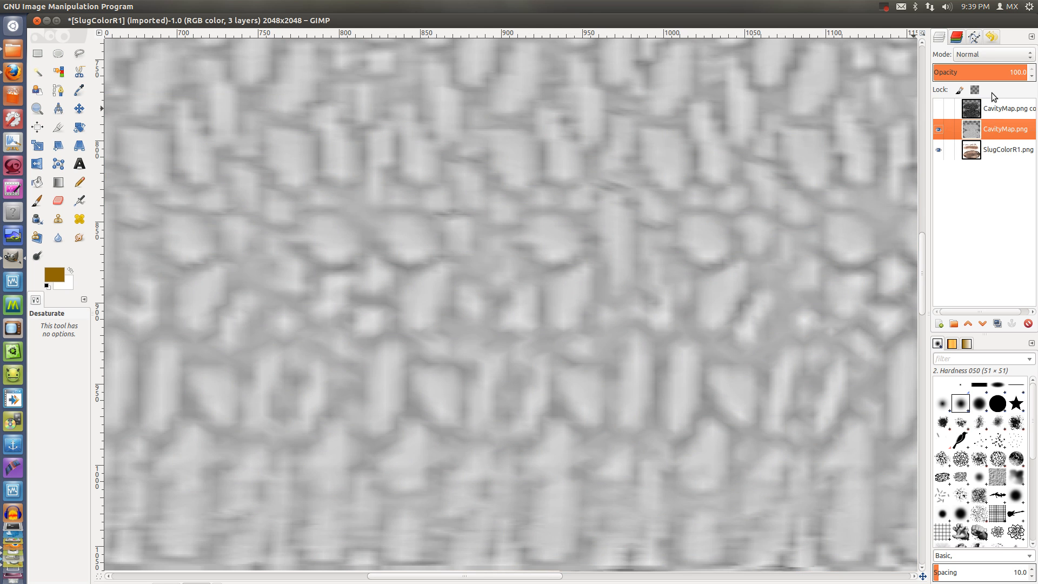
left_click(981, 56)
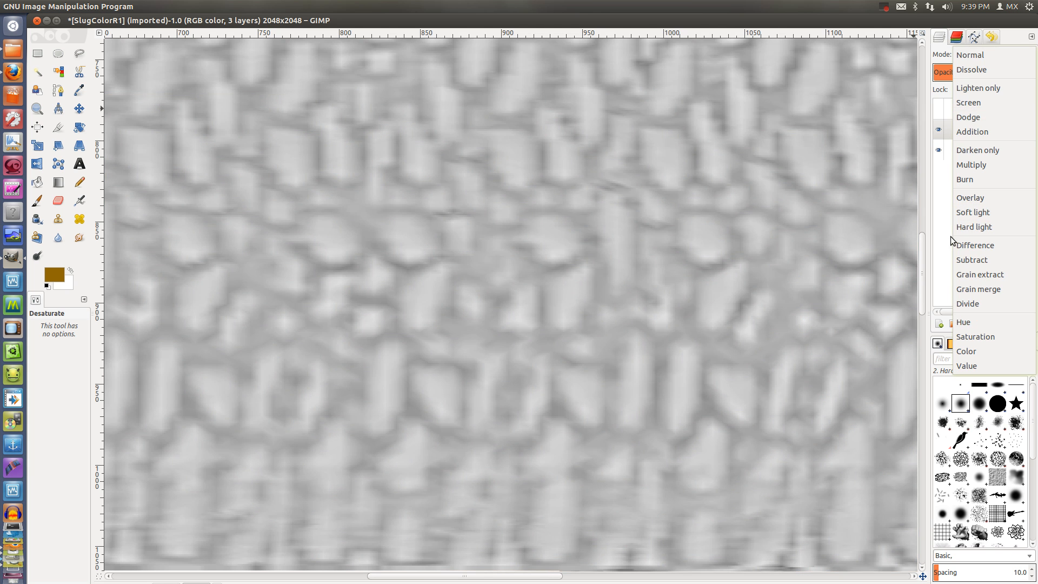
left_click(971, 198)
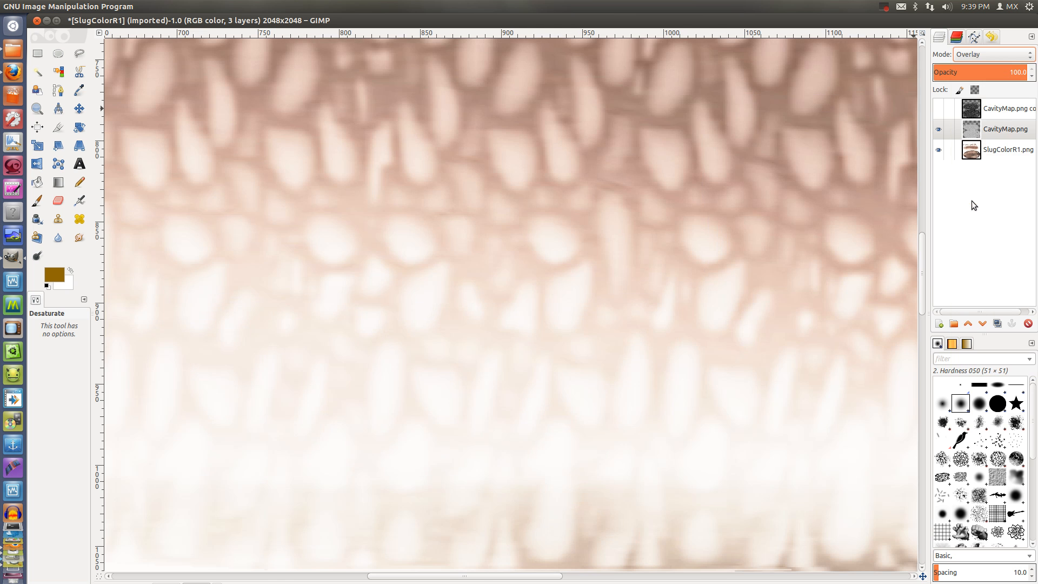
left_click_drag(1006, 69, 1035, 77)
scroll(660, 401, "down", 10)
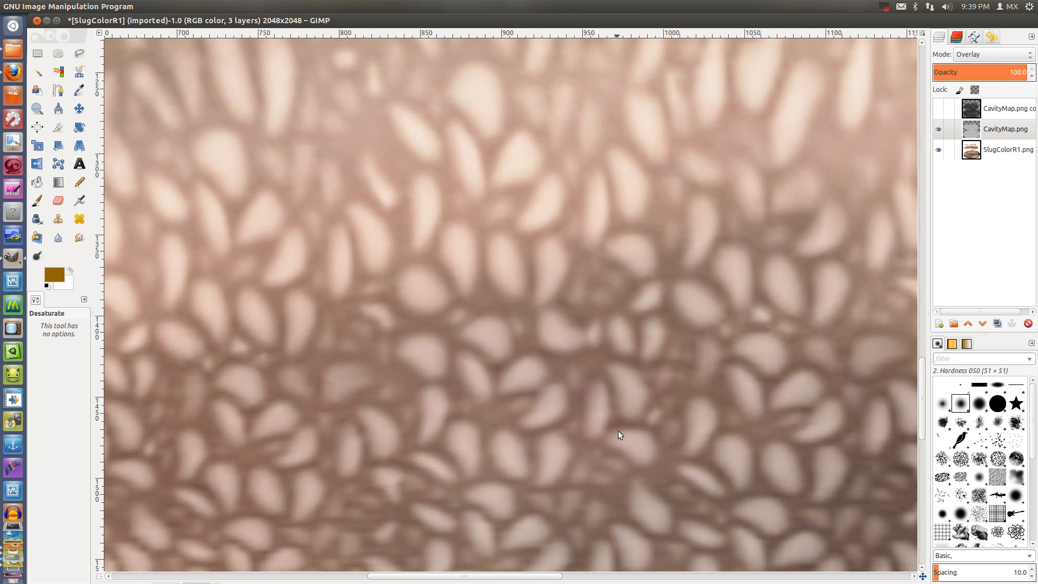
Try other blend modes on the CavityMap.png layer, including Multiply, Screen and Dissolve.
left_click(999, 54)
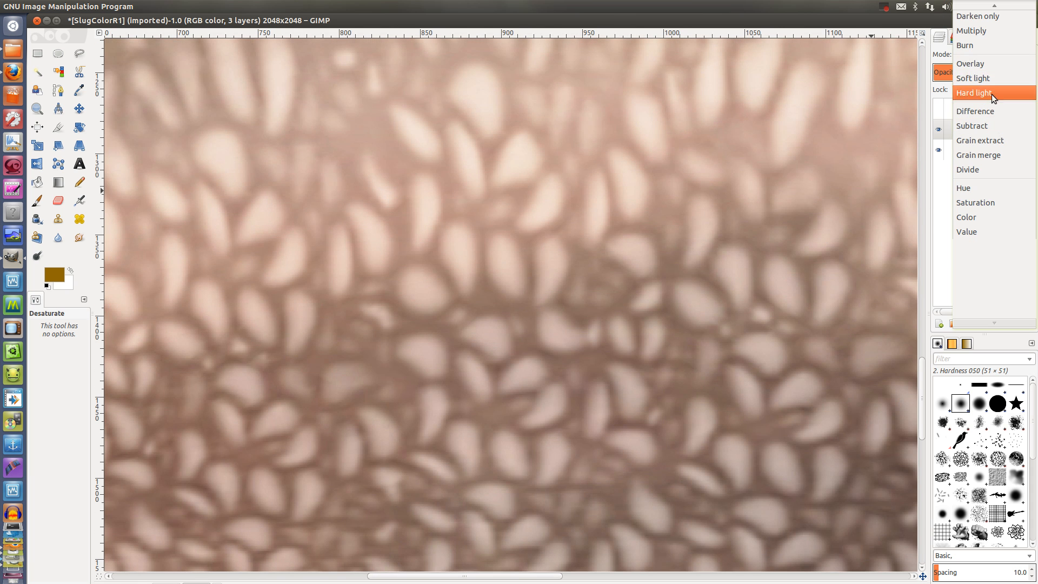
left_click(982, 30)
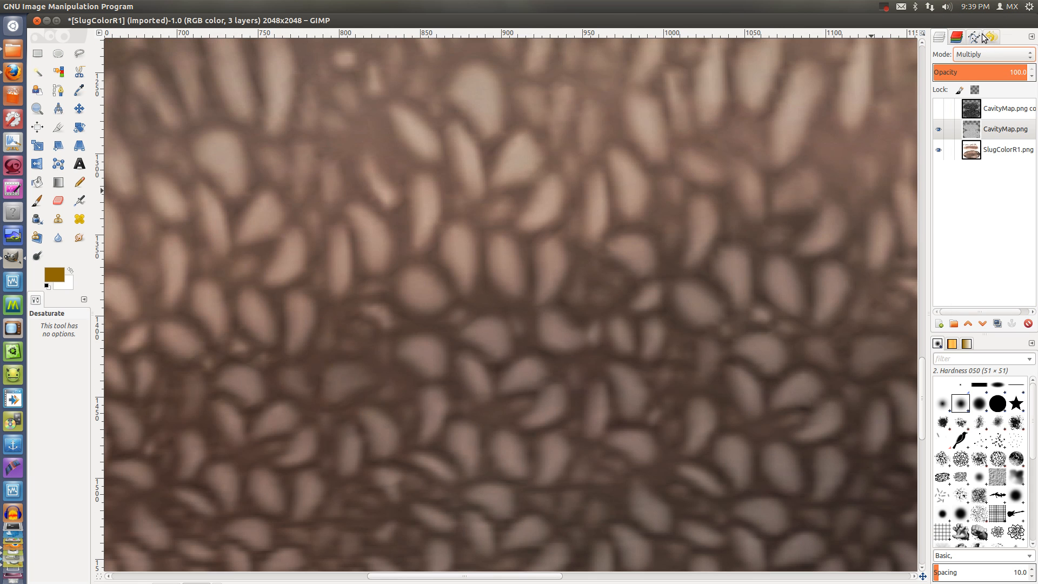
key("Up")
key("Up")
key("Up")
key("Up")
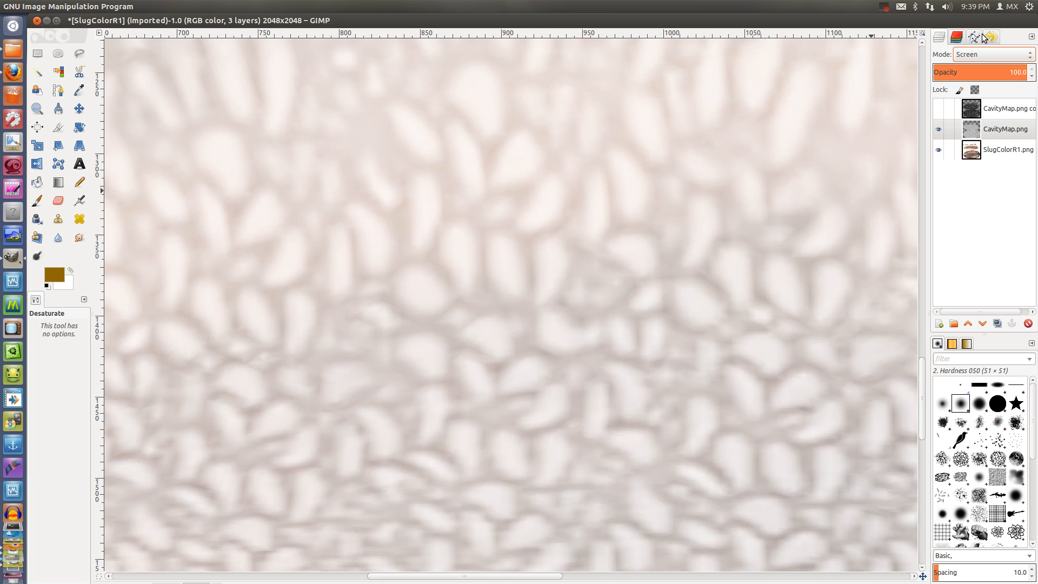
key("Up")
key("Up")
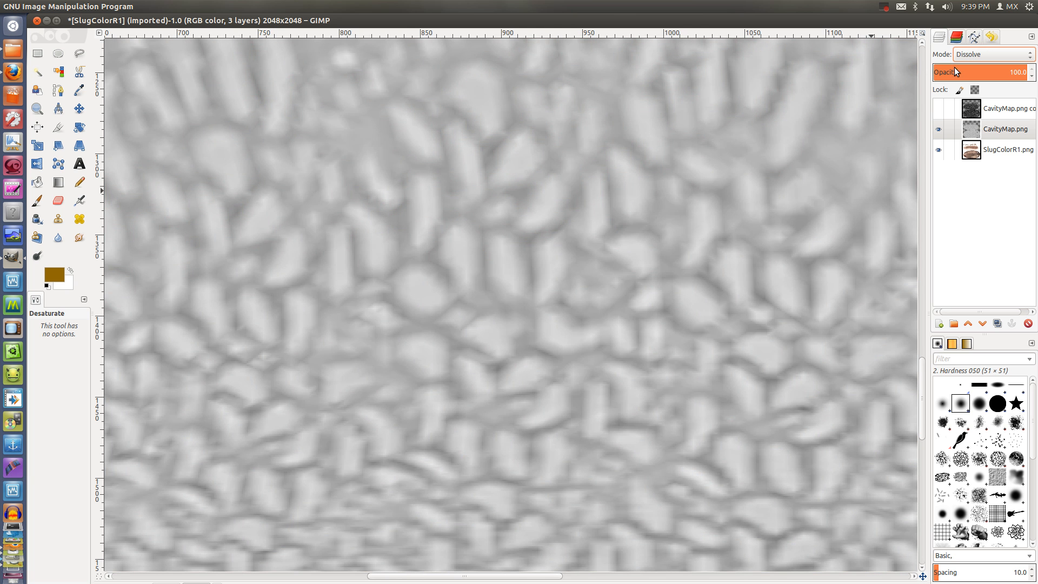
Compare Multiply and Overlay on the CavityMap.png layer and switch its blend mode to Soft light.
scroll(961, 60, "down", 6)
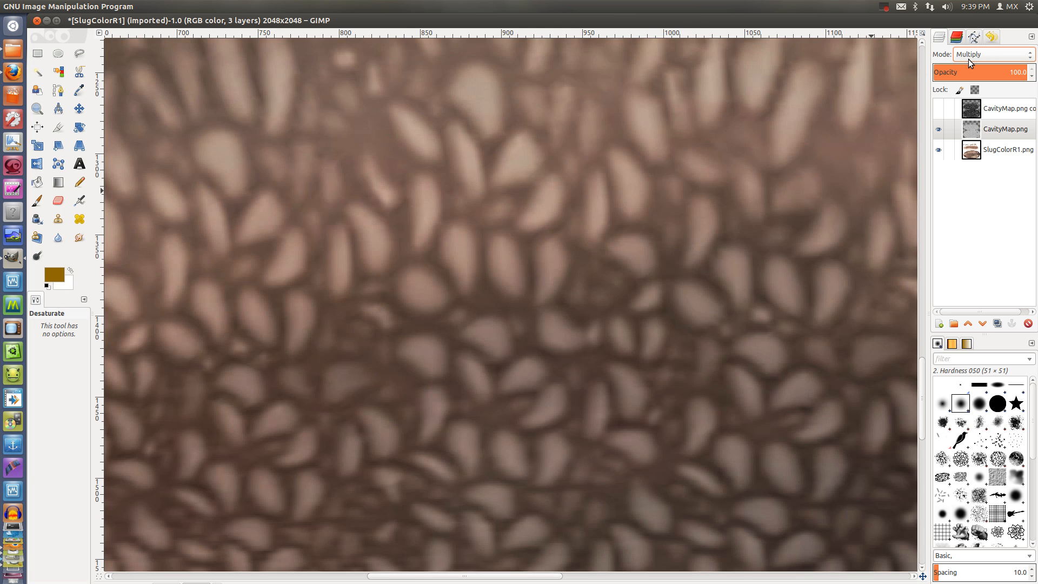
scroll(968, 60, "down", 2)
scroll(965, 60, "up", 1)
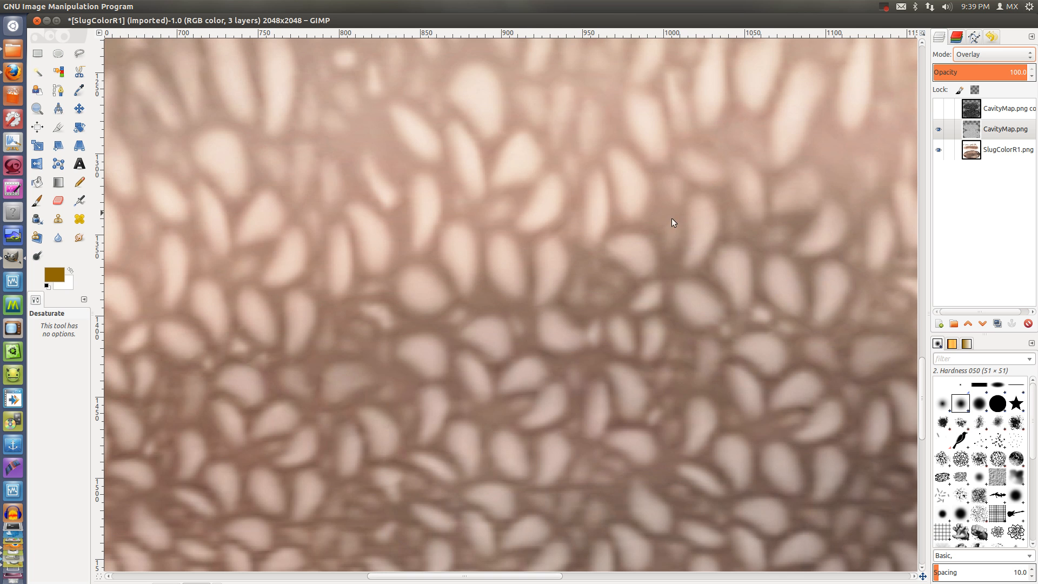
scroll(637, 233, "down", 10)
scroll(636, 234, "up", 12)
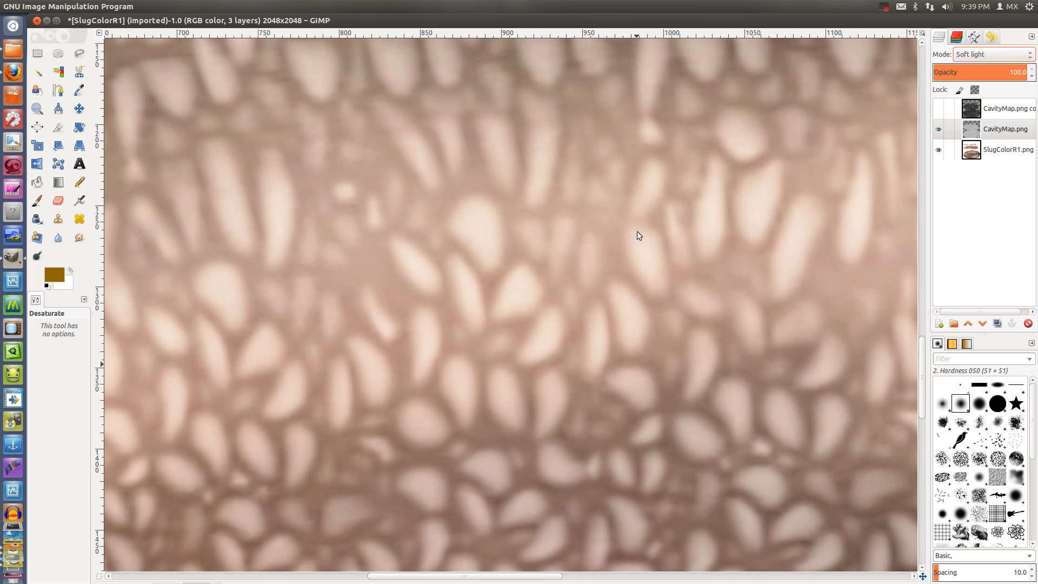
Try Difference and other blend modes on the CavityMap.png layer, switch it to Grain merge, and inspect the texture around the head.
key("Down")
key("Down")
key("Down")
key("Down")
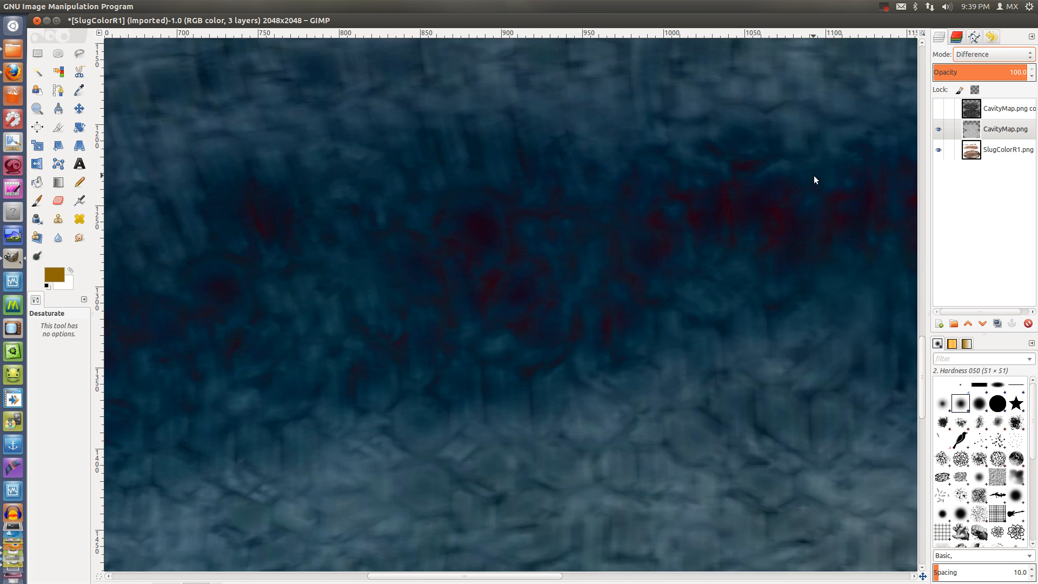
key("Down")
key("Down")
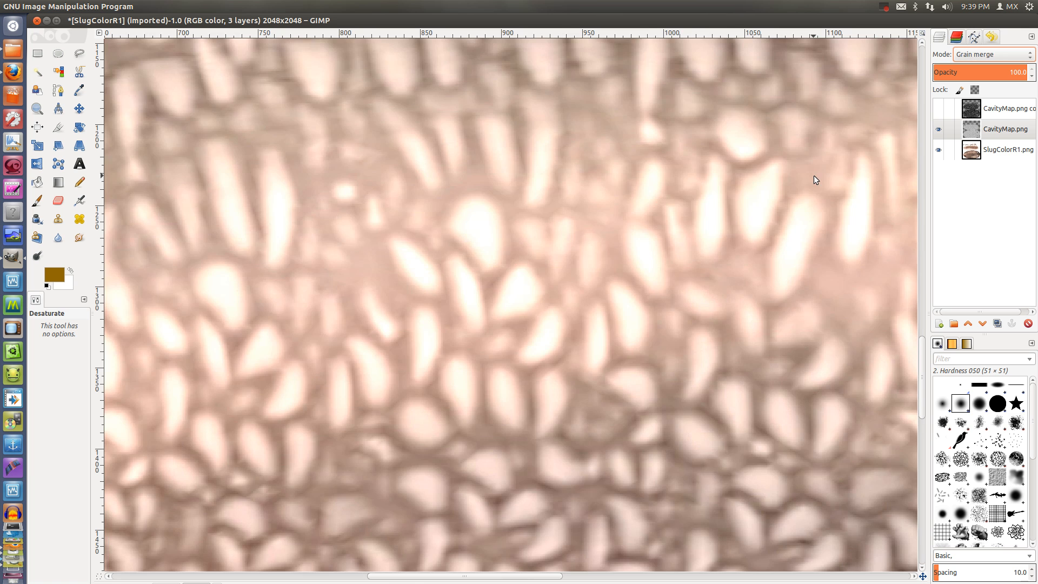
key("Down")
key("Up")
scroll(773, 223, "down", 1)
scroll(774, 223, "down", 8)
left_click_drag(769, 225, 641, 377)
scroll(641, 378, "up", 1)
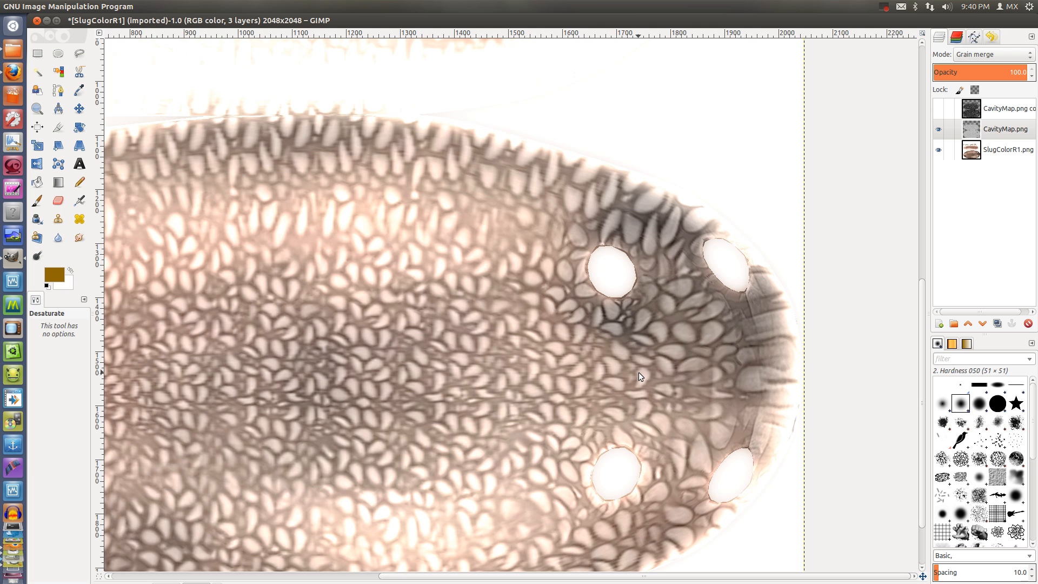
Try Divide on the CavityMap.png layer, set its blend mode to Value, and check the slug's tentacles and underside.
left_click(994, 51)
left_click(994, 51)
scroll(995, 51, "up", 8)
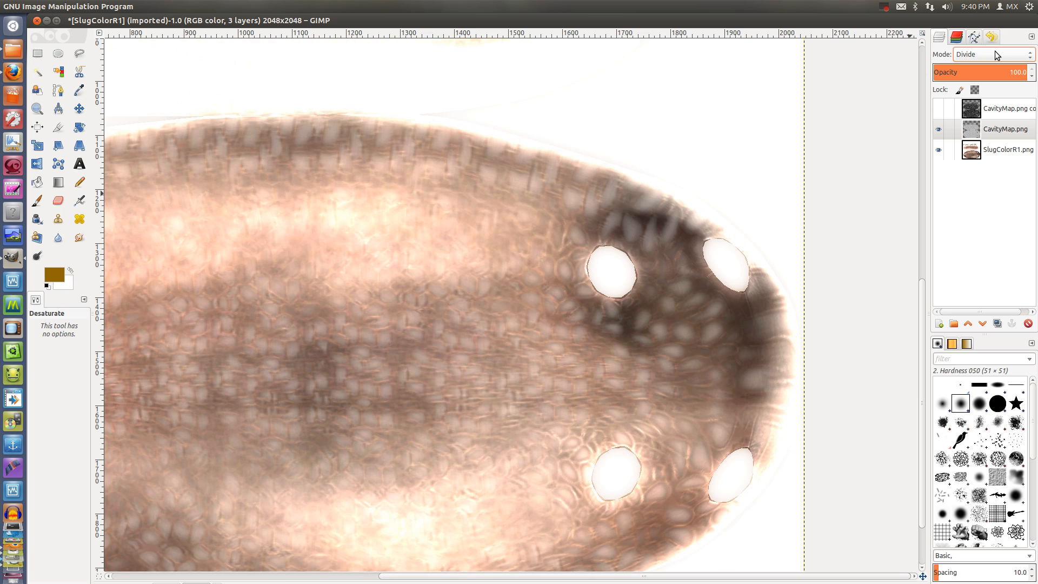
scroll(994, 50, "down", 4)
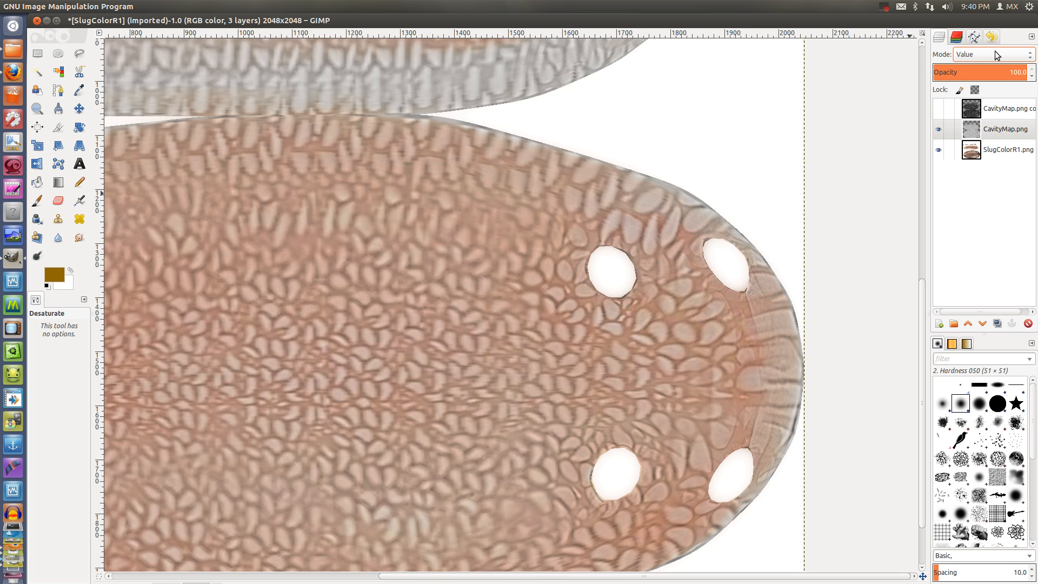
scroll(500, 320, "up", 3)
scroll(500, 320, "up", 9)
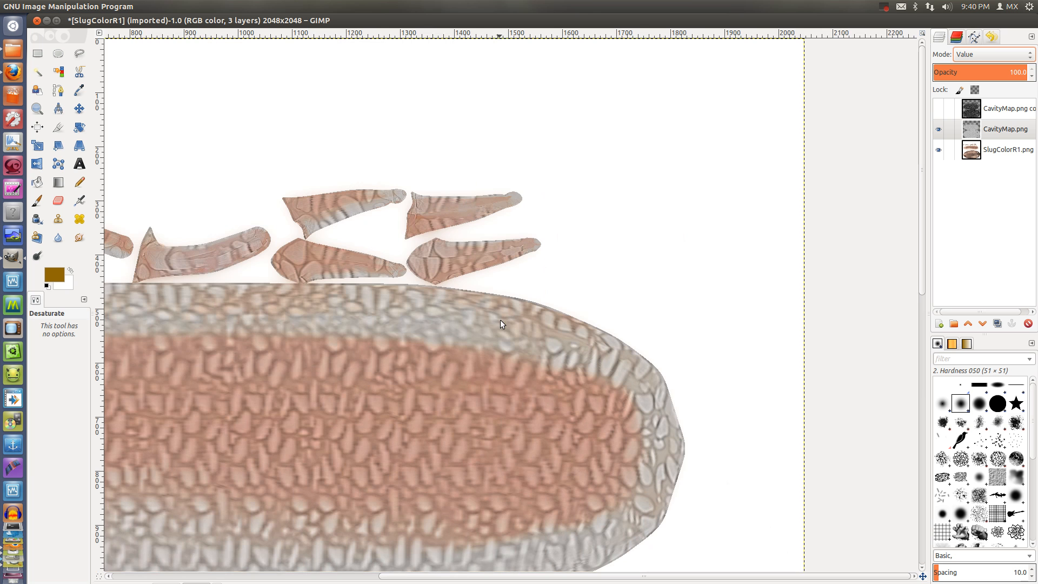
Lower the CavityMap.png layer's opacity to 72.7 and inspect the combined texture along the slug's body.
left_click_drag(1011, 72, 986, 77)
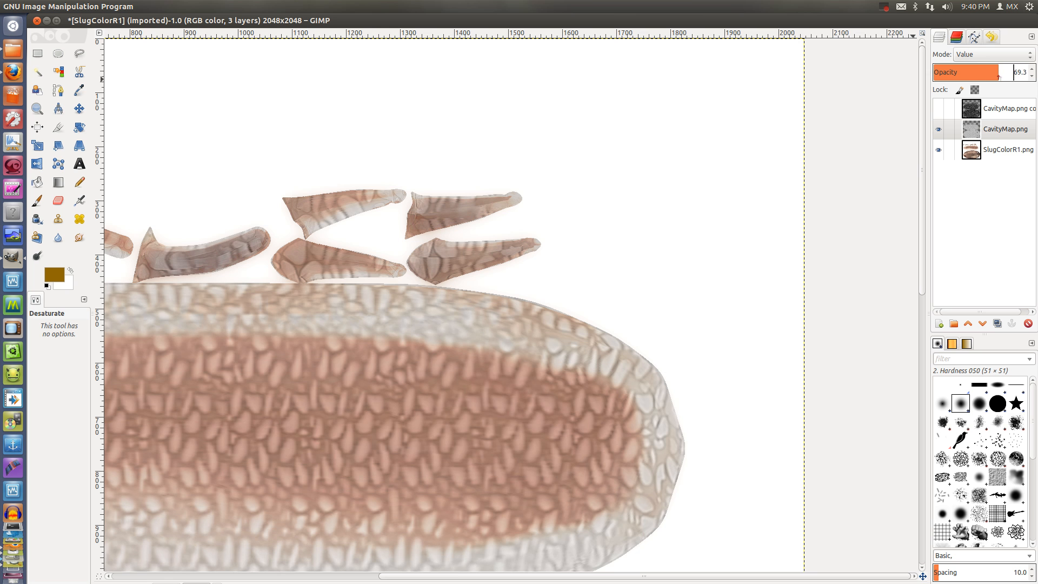
scroll(482, 440, "down", 13)
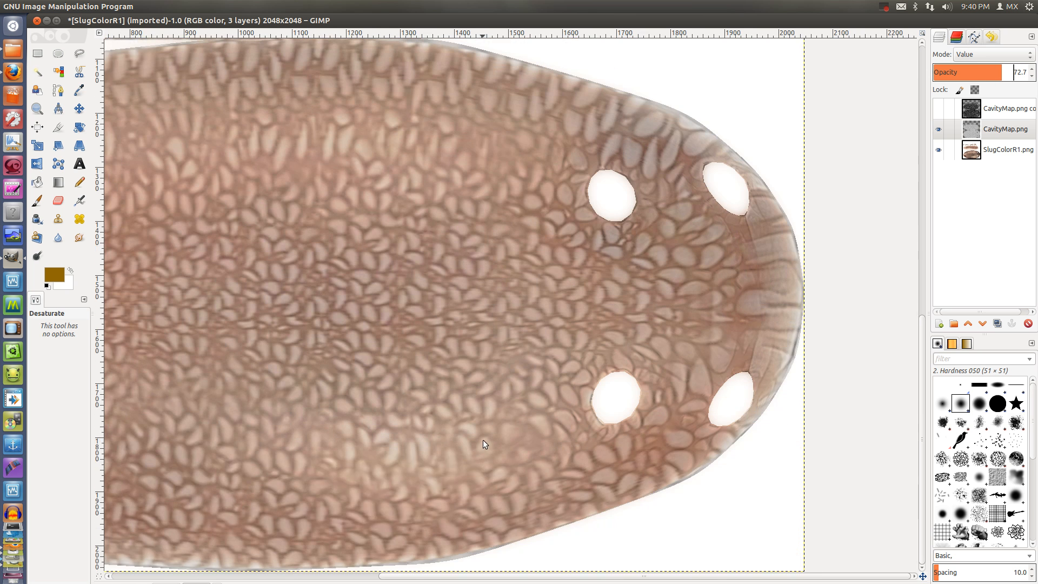
scroll(439, 385, "left", 9)
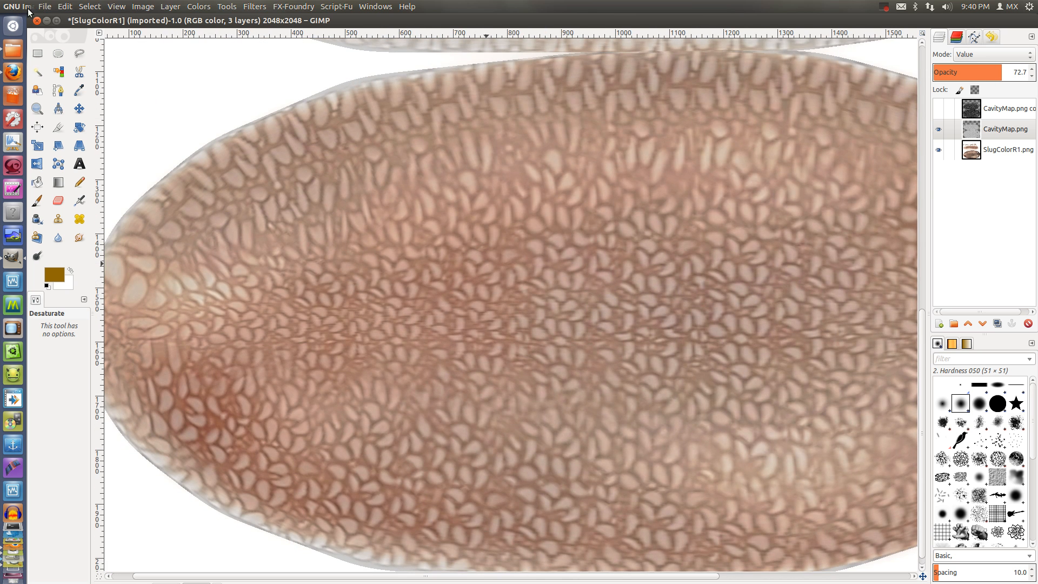
scroll(296, 368, "up", 2)
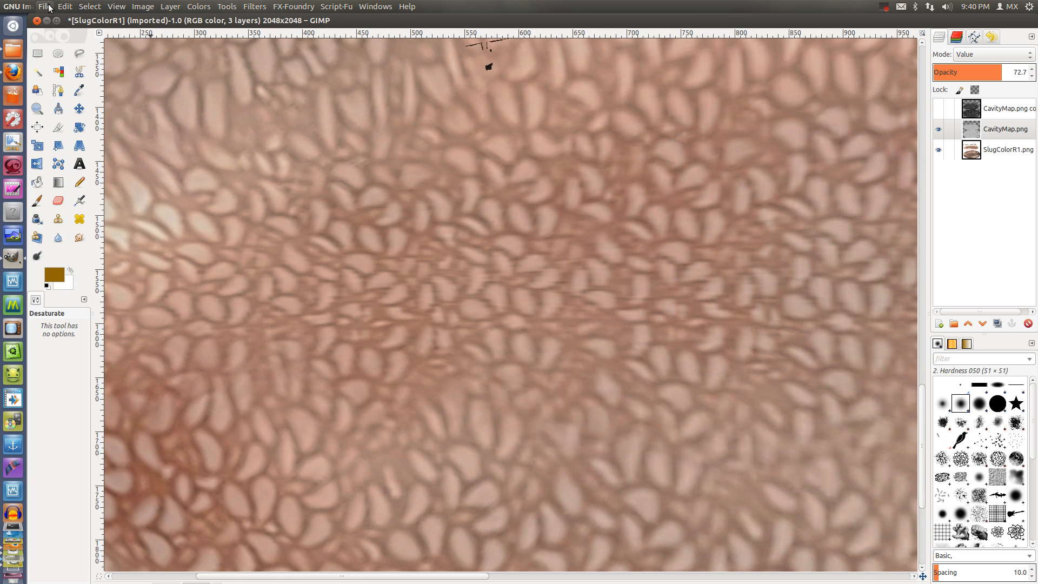
Export the combined texture to the Slug folder as SlugColorR2.png.
left_click(48, 7)
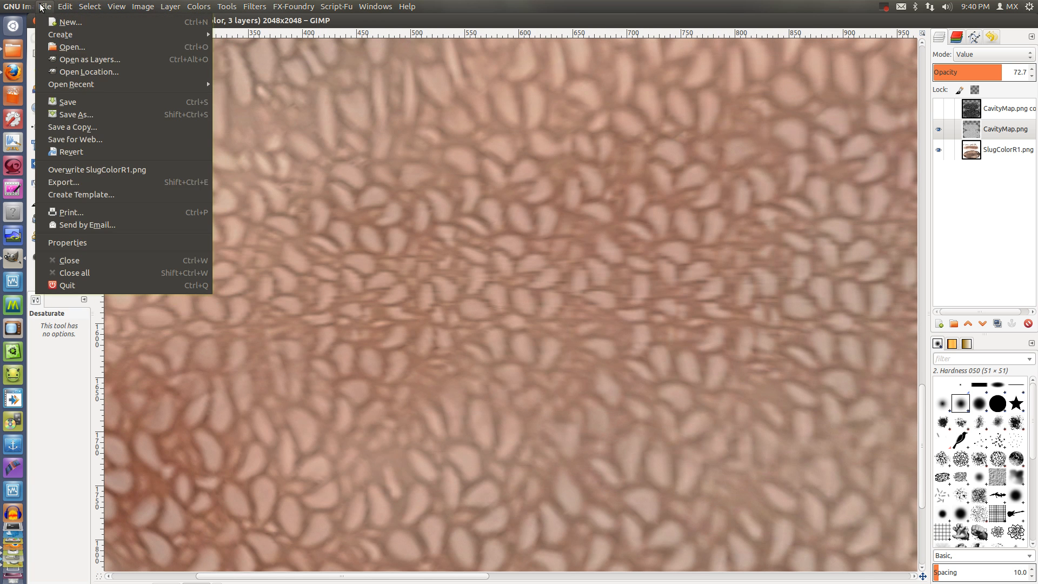
left_click(72, 184)
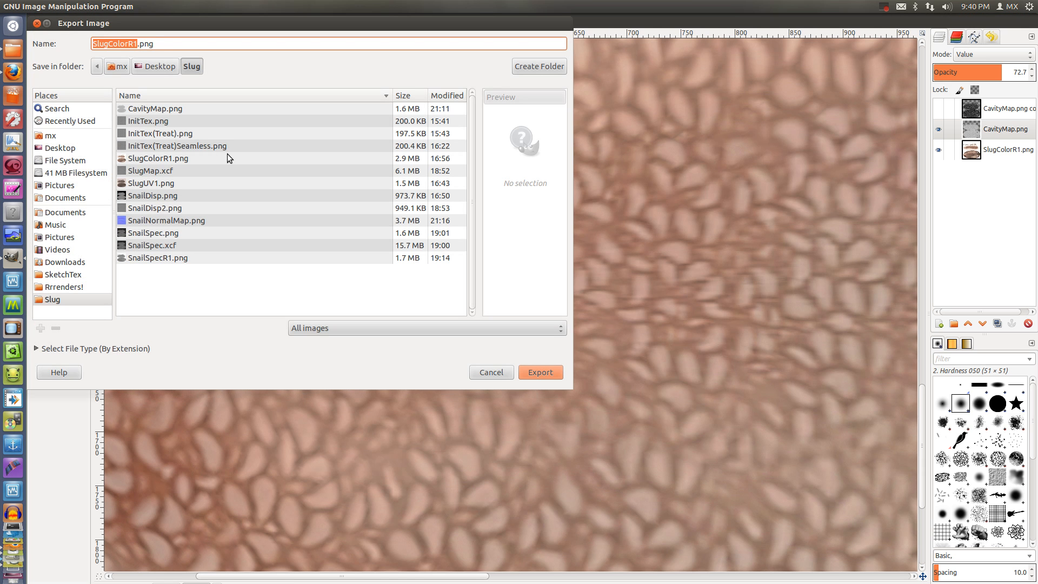
left_click(137, 44)
key("BackSpace")
type("2")
key("Return")
key("Return")
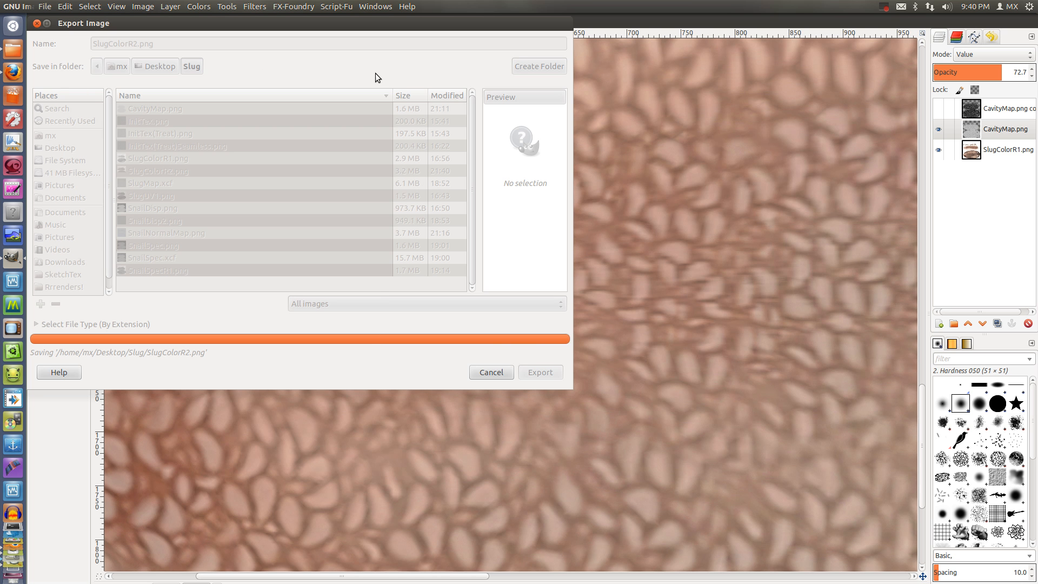
Switch to Blender and replace the image of the slug material's Snail_Color texture with SlugColorR2.png.
key("alt+Tab")
key("alt+Tab")
key("alt+Tab")
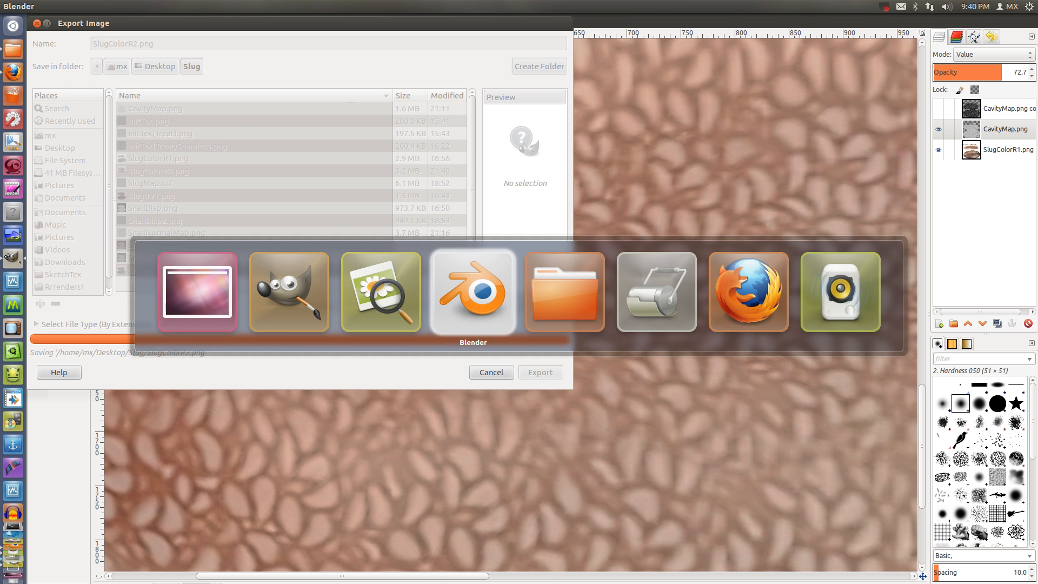
scroll(522, 334, "down", 5)
left_click_drag(432, 308, 464, 328)
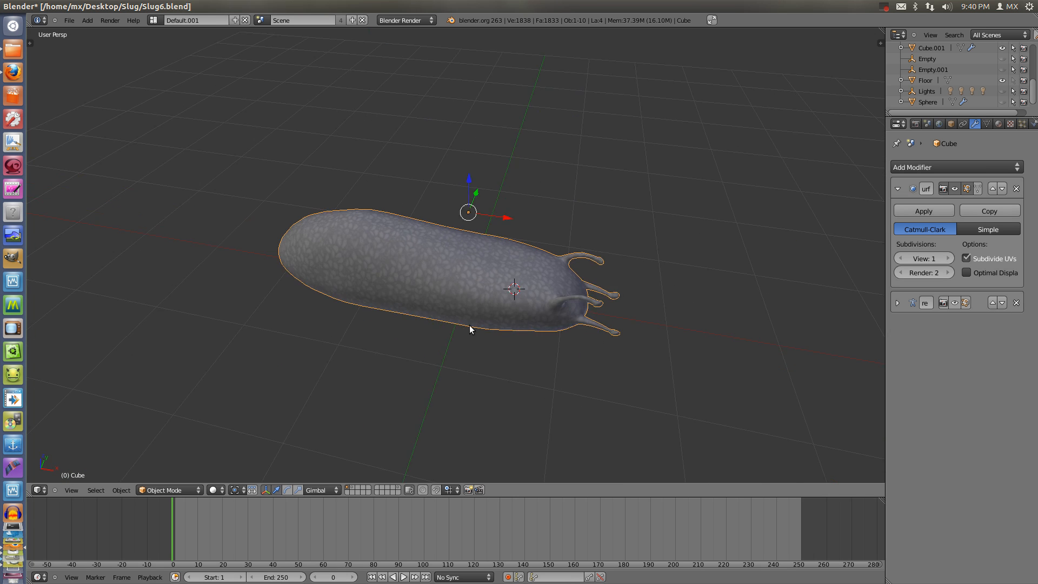
scroll(463, 328, "up", 2)
left_click(997, 124)
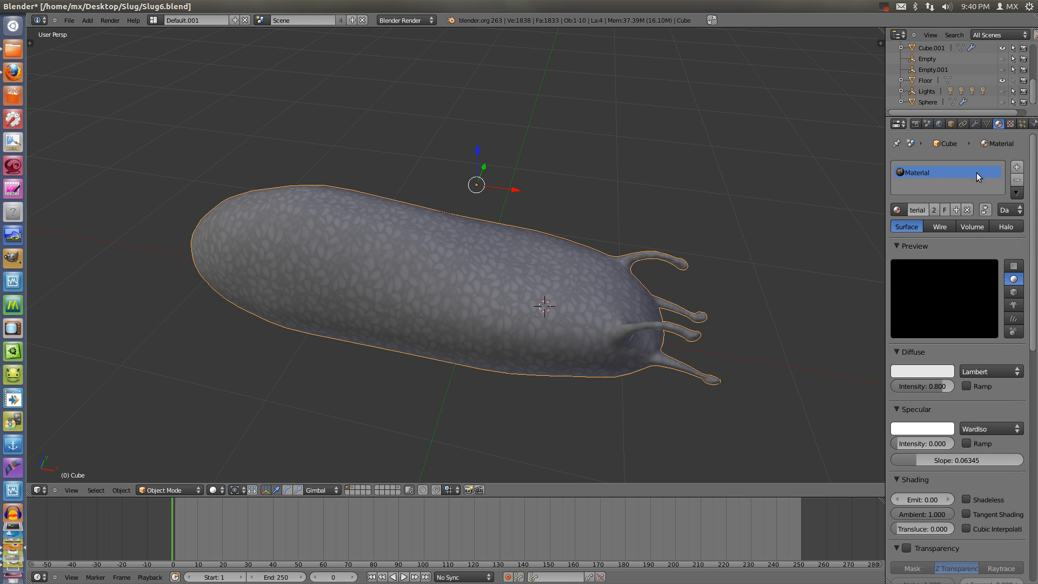
left_click(1010, 124)
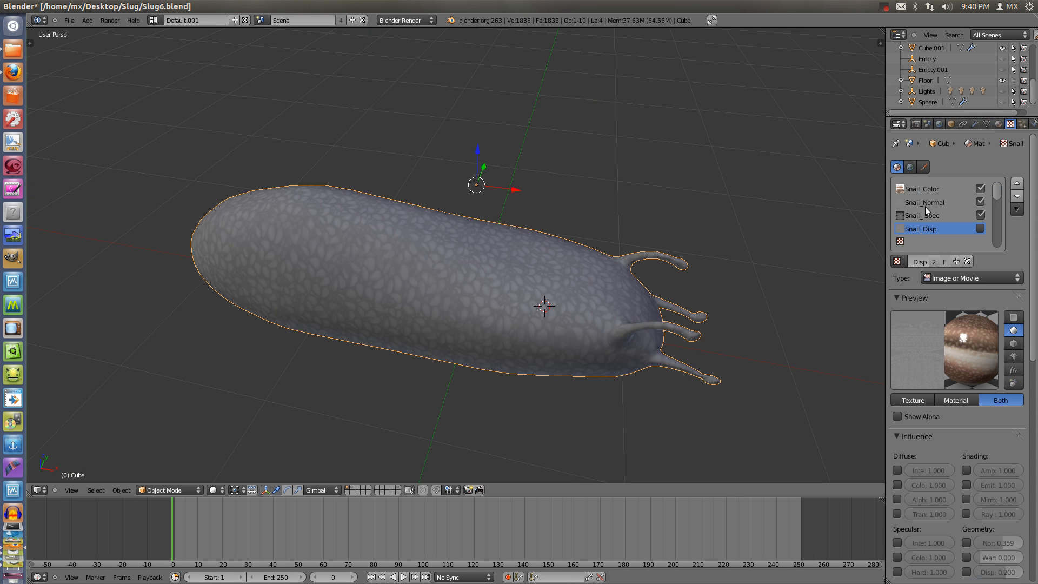
left_click(923, 190)
scroll(931, 401, "down", 12)
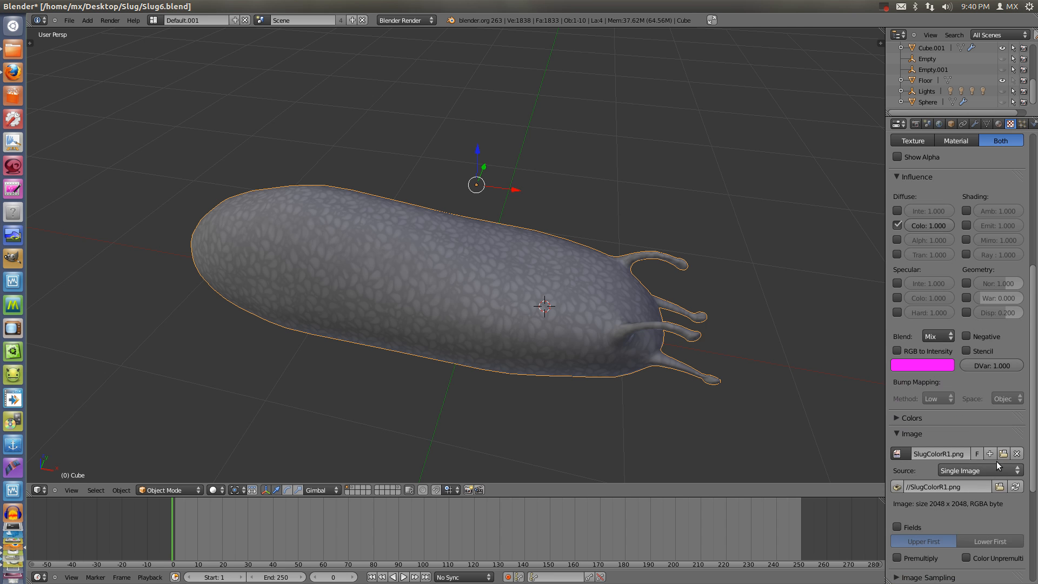
left_click(1003, 453)
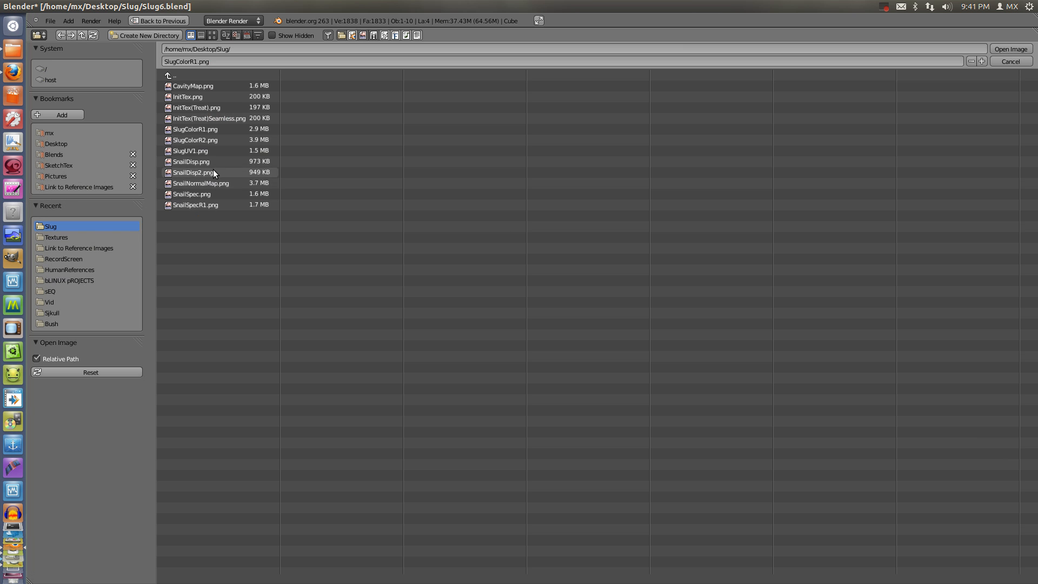
double_click(212, 142)
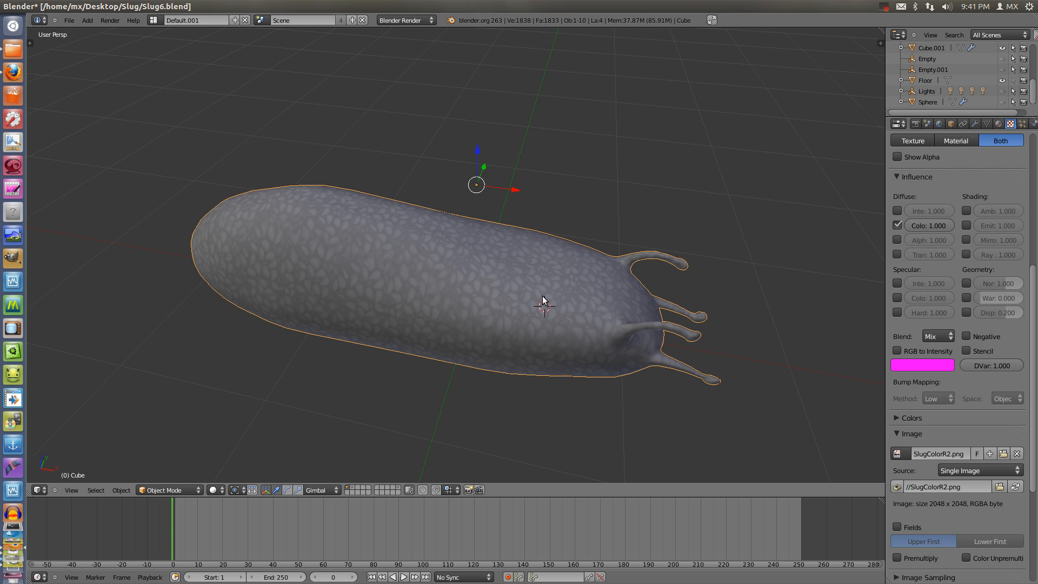
Render the scene and examine the new color texture up close on the slug's body.
key("F12")
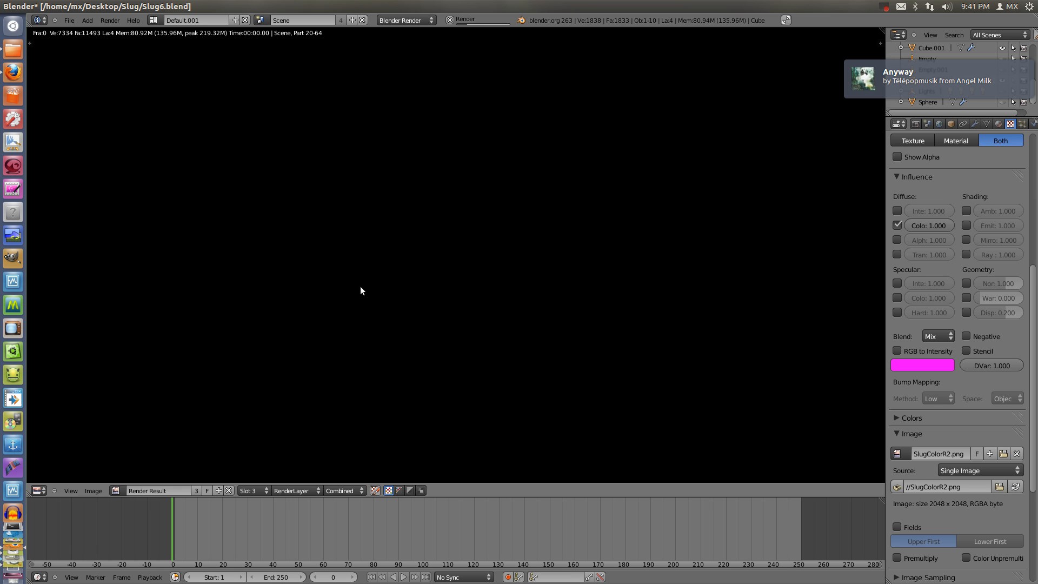
scroll(424, 257, "up", 6)
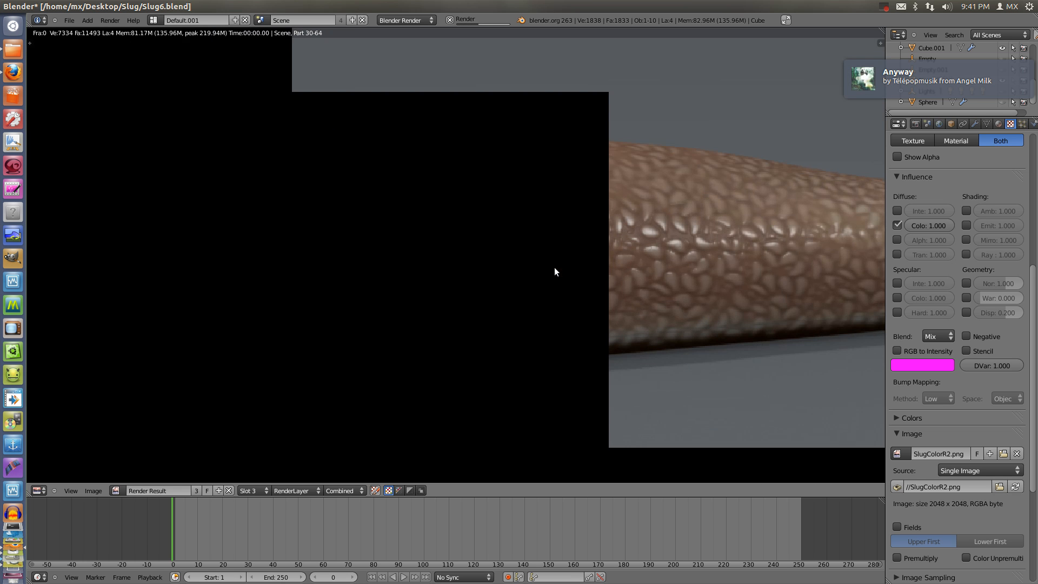
scroll(732, 288, "up", 2)
left_click_drag(687, 282, 559, 290)
scroll(515, 288, "down", 4)
scroll(560, 288, "up", 6)
left_click_drag(744, 287, 627, 287)
scroll(373, 254, "down", 3)
scroll(603, 294, "down", 2)
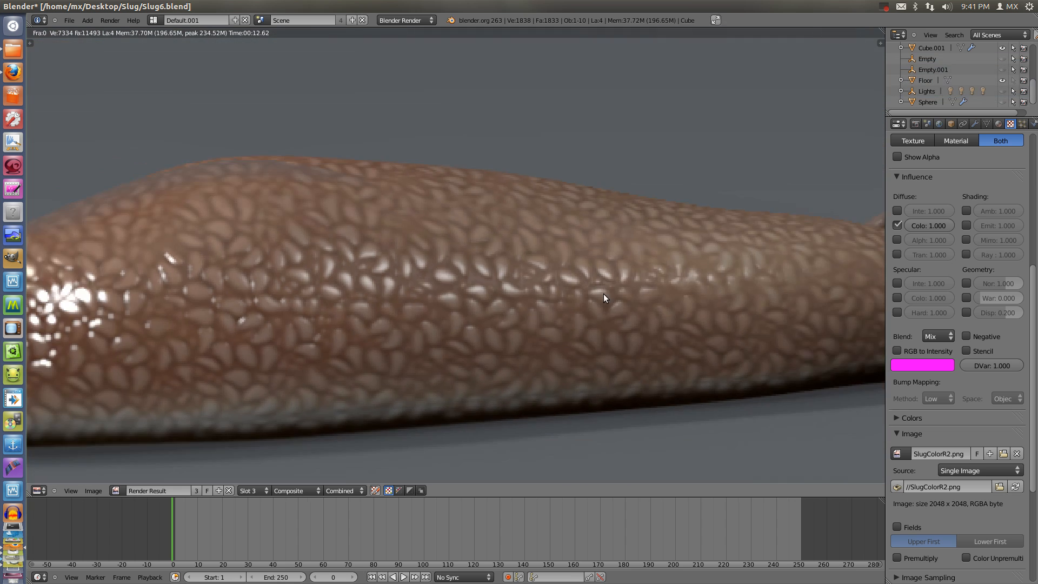
Examine the rendered slug from tail to tentacles, and close the render view.
left_click_drag(414, 290, 530, 294)
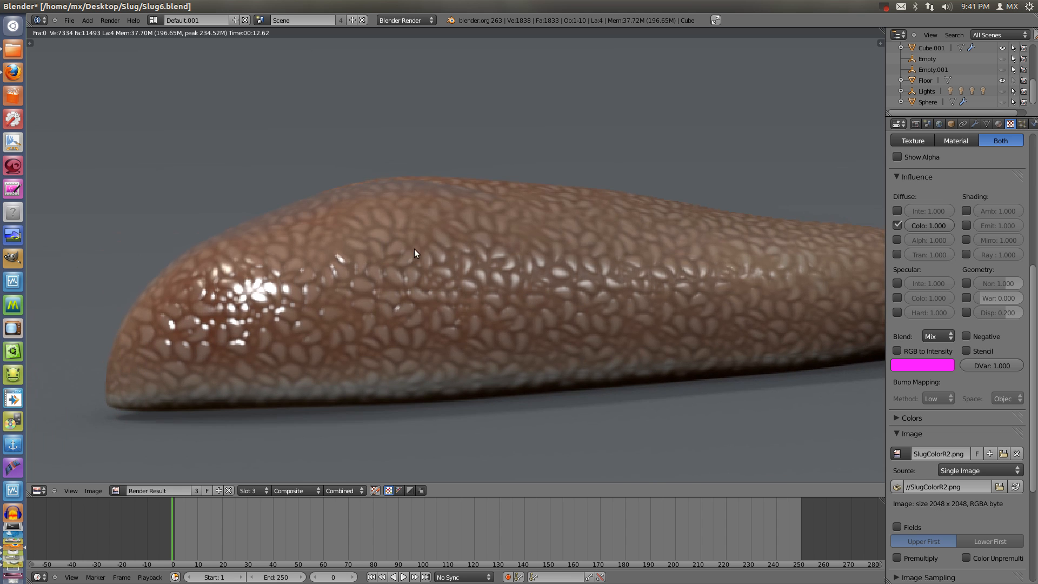
left_click_drag(840, 303, 517, 276)
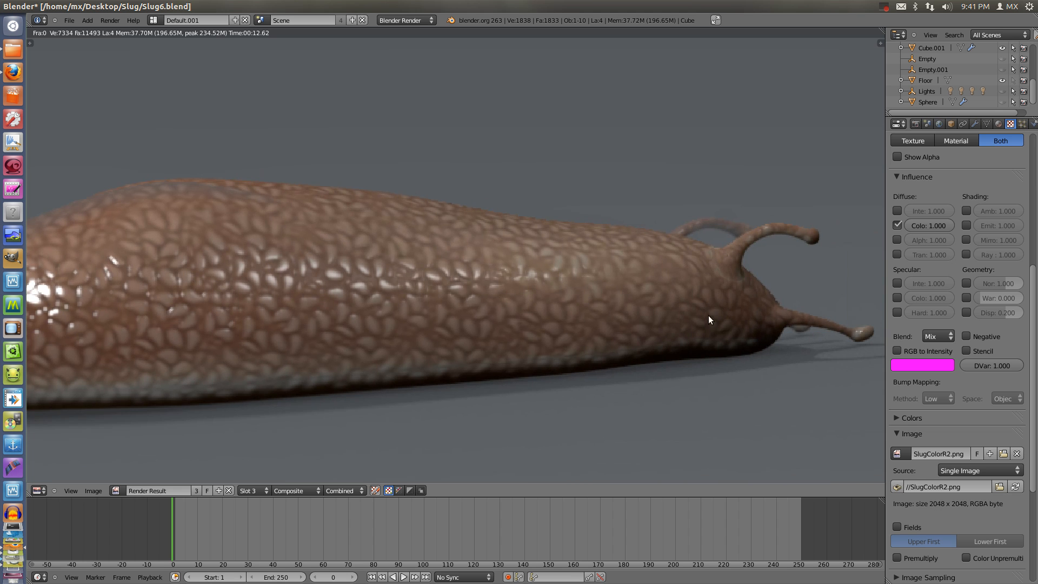
scroll(431, 278, "down", 3)
scroll(390, 261, "up", 2)
left_click_drag(391, 261, 478, 272)
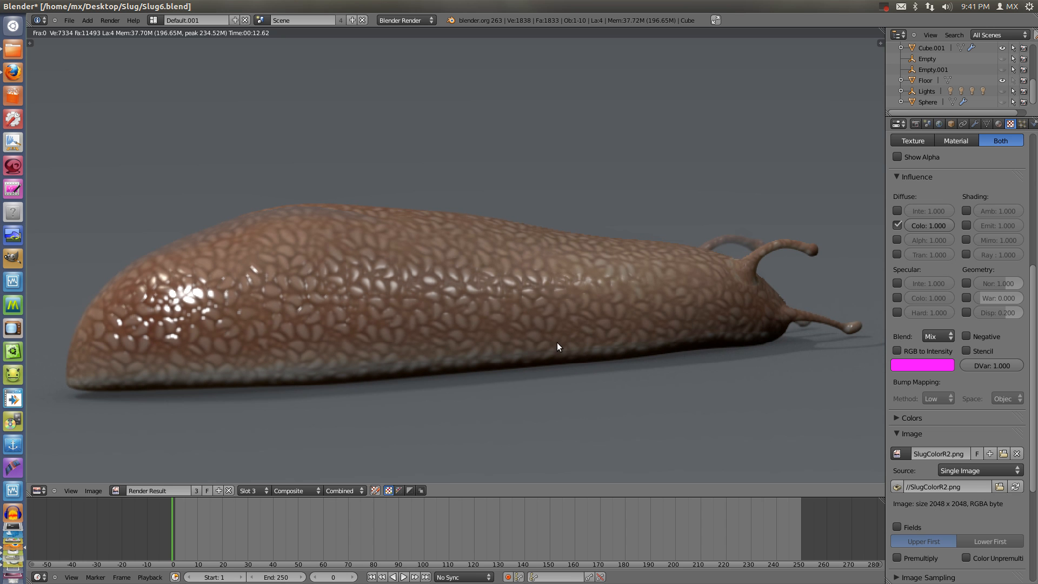
key("Escape")
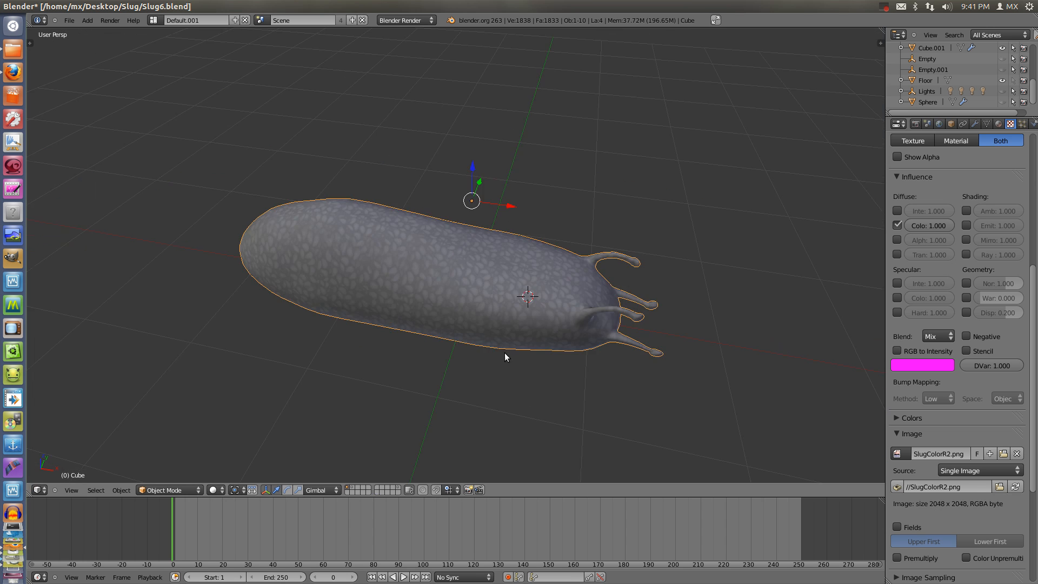
Inspect the slug model from its side, underside and head, and review the last render again.
left_click_drag(504, 353, 615, 277)
scroll(616, 277, "up", 3)
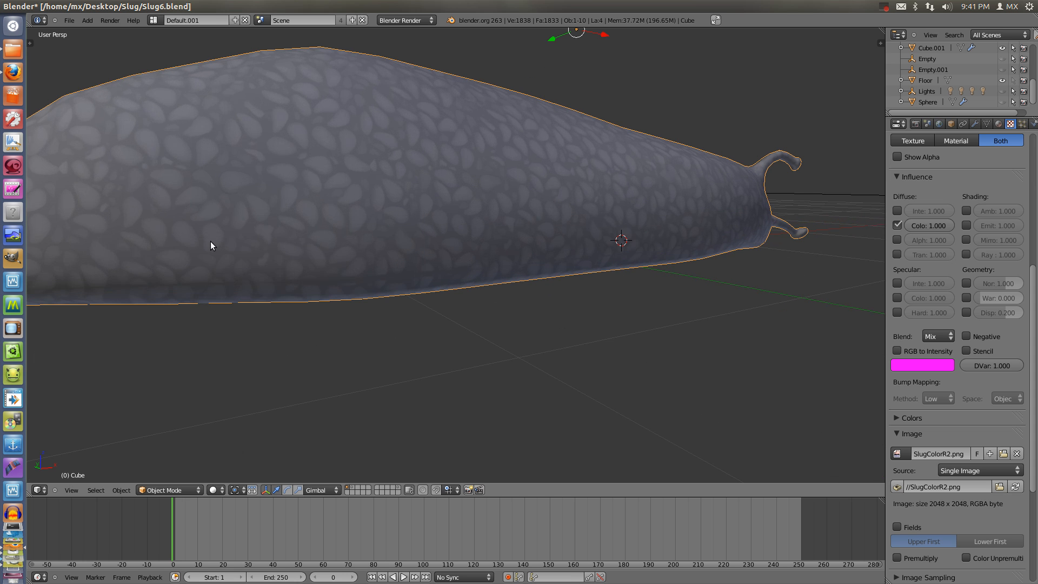
left_click_drag(535, 319, 531, 234)
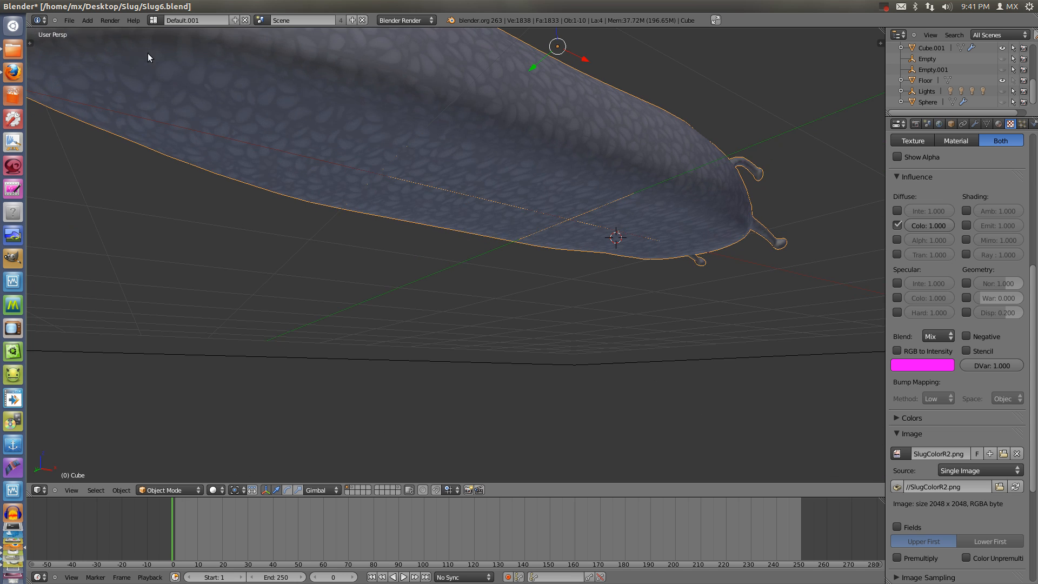
left_click_drag(611, 205, 317, 232)
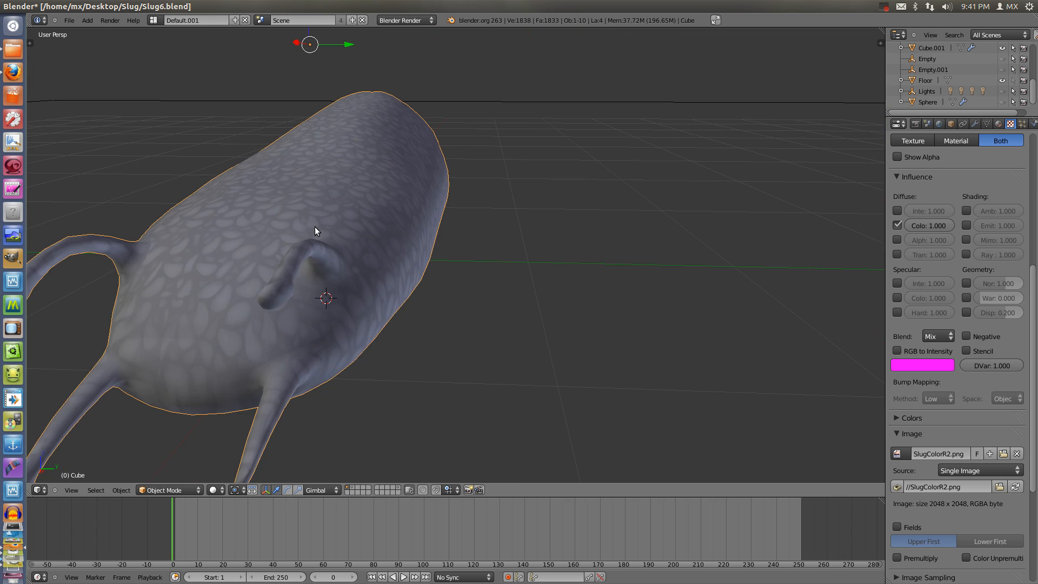
key("F11")
scroll(335, 235, "down", 2)
scroll(358, 247, "up", 1)
left_click_drag(555, 284, 441, 261)
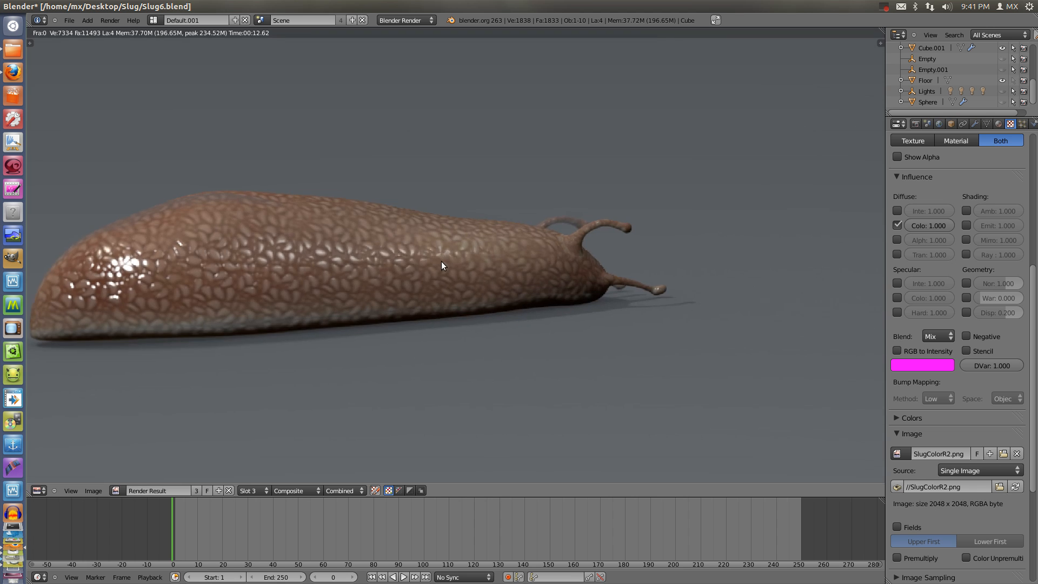
scroll(452, 259, "down", 3)
key("F11")
scroll(438, 292, "down", 4)
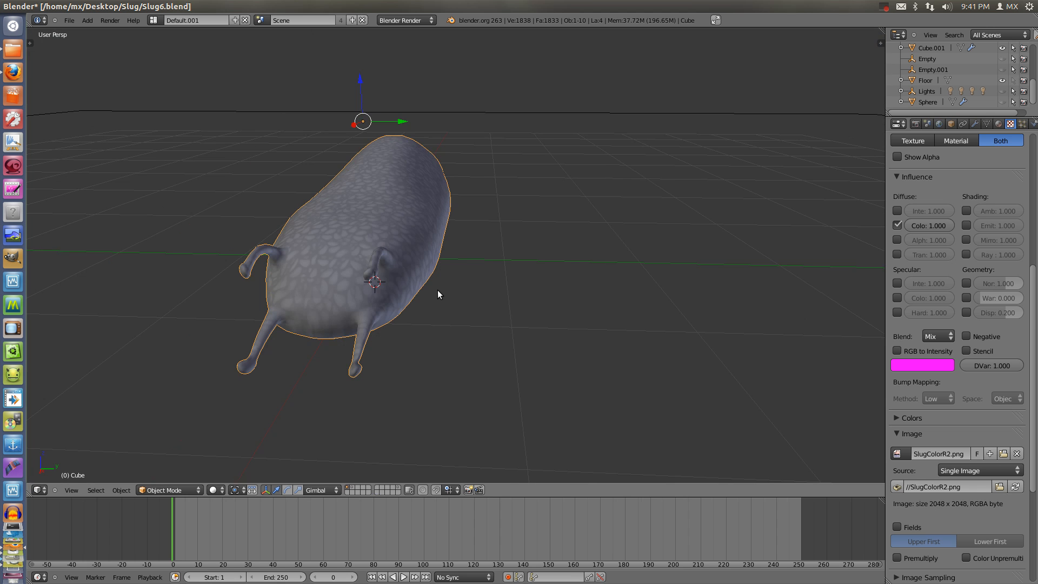
Show the armature's layer in front orthographic view and select the armature's head bone in Pose Mode.
key("shift+2")
scroll(417, 303, "down", 2)
key("KP_1")
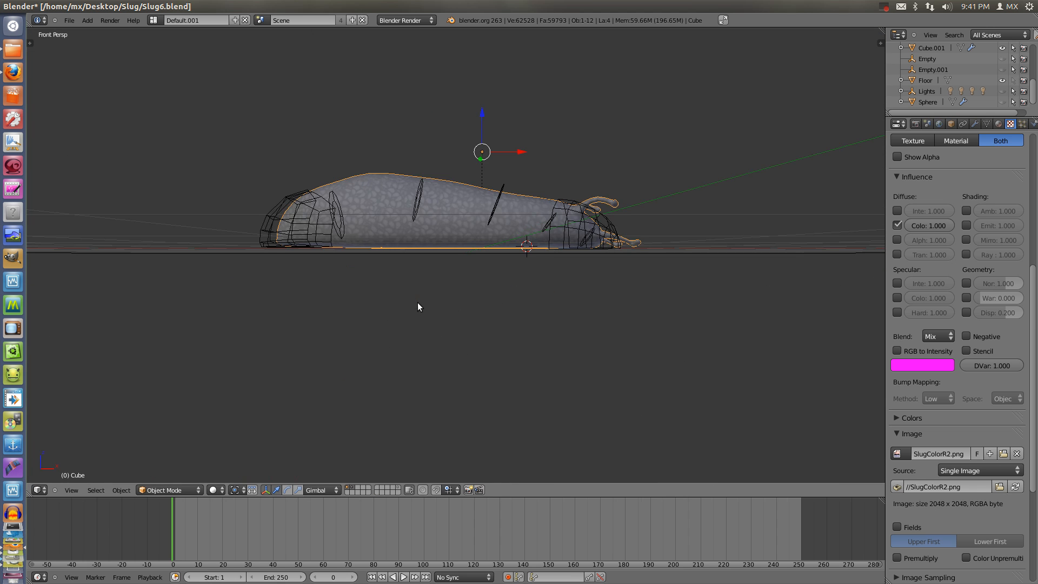
key("KP_5")
right_click(571, 249)
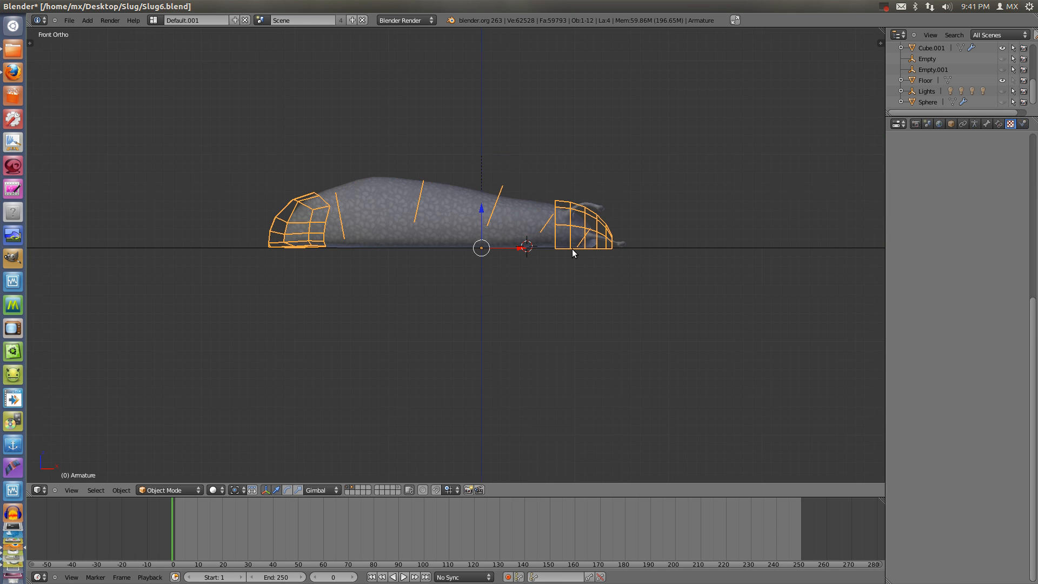
key("ctrl+Tab")
right_click(588, 242)
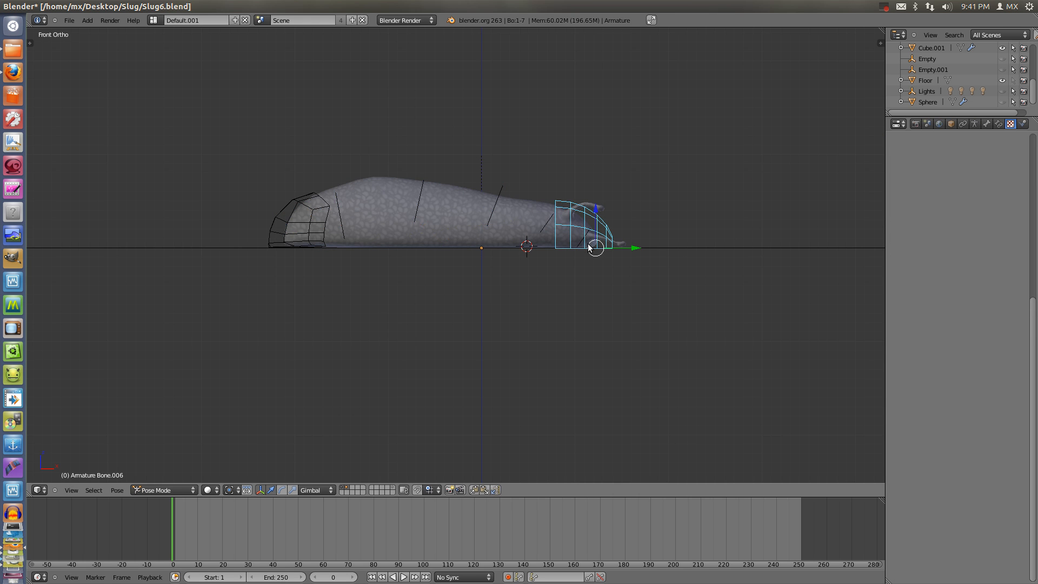
Select the slug mesh and check its modifiers.
key("g")
right_click(556, 227)
right_click(525, 237)
left_click(975, 124)
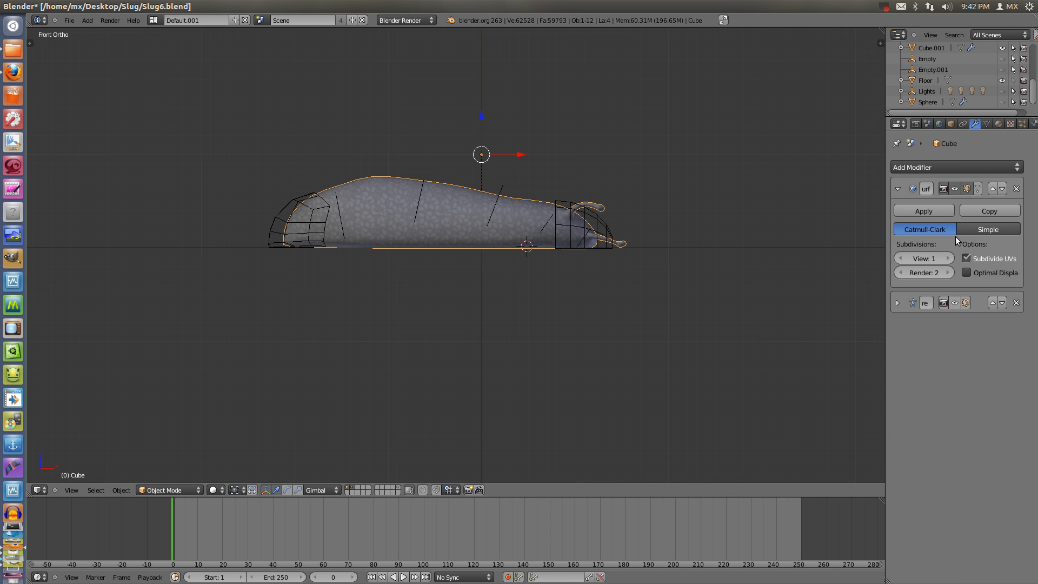
Move the armature's head bone back toward the tail, and move the tail bone backward to leave the slug's body gently arched.
right_click(565, 234)
key("g")
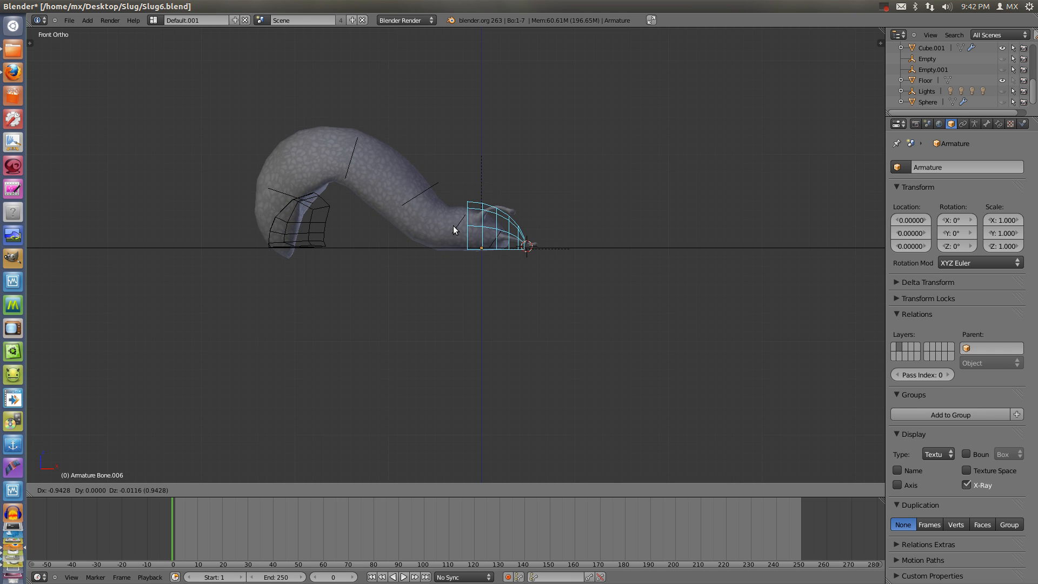
left_click(378, 234)
right_click(283, 227)
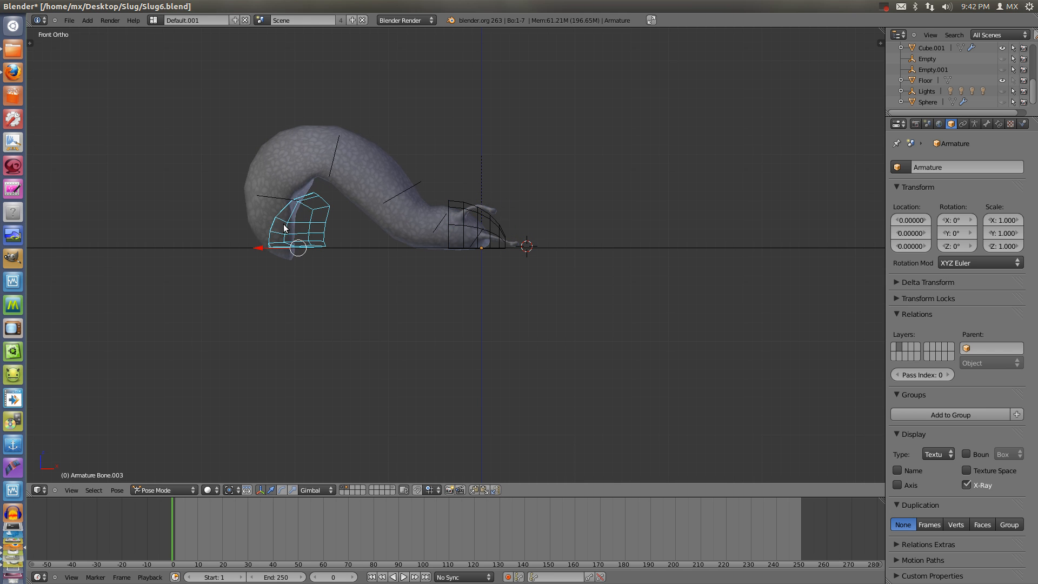
key("g")
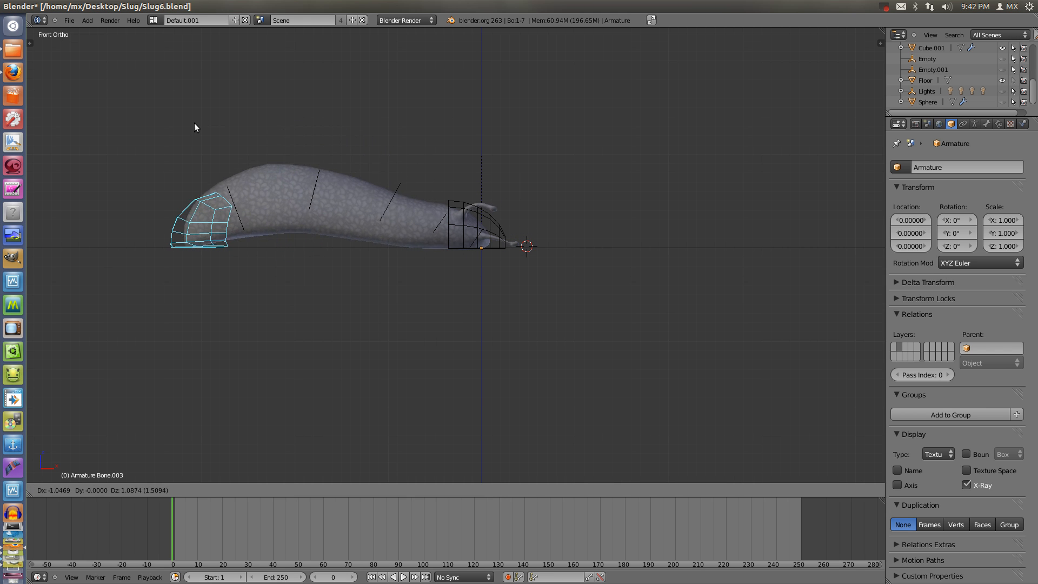
left_click(218, 133)
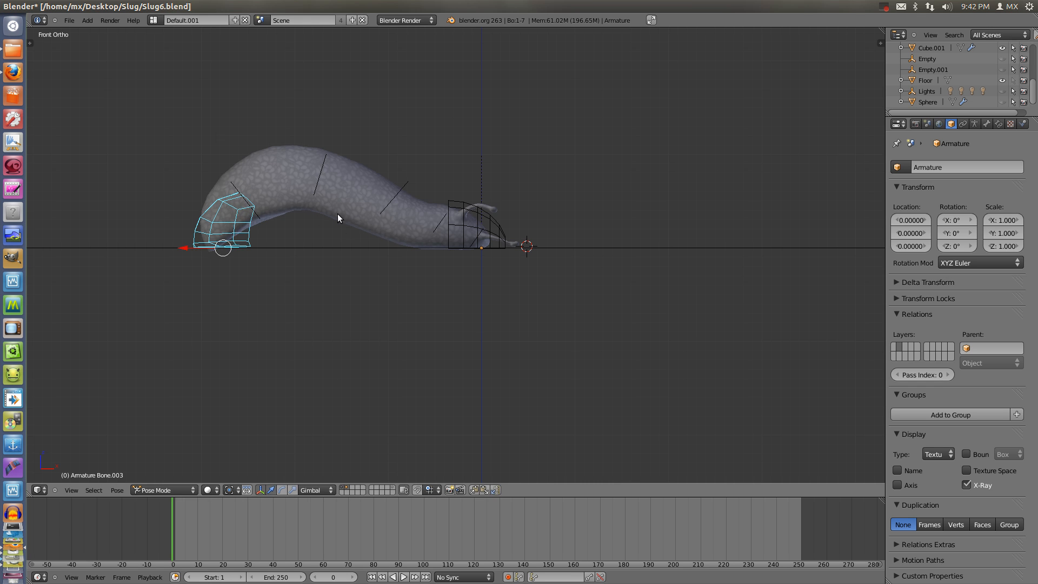
key("r")
right_click(349, 225)
View the previous render, render the arched slug, and abort the render after inspecting the partial image.
key("F11")
key("F11")
key("F11")
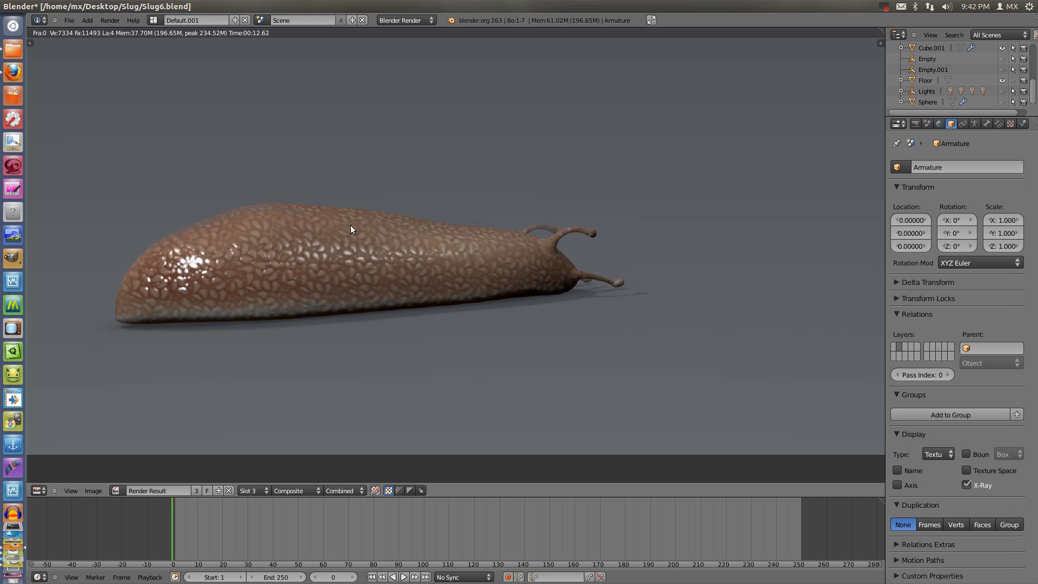
key("F12")
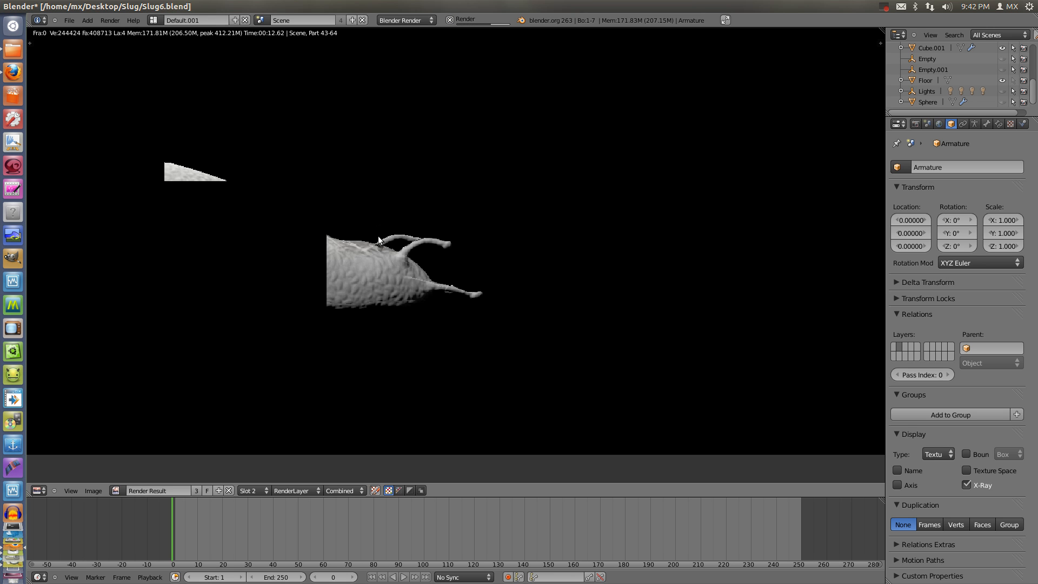
mouse_move(504, 307)
left_mouse_down()
mouse_move(704, 337)
mouse_move(491, 307)
left_mouse_up()
scroll(646, 329, "up", 2)
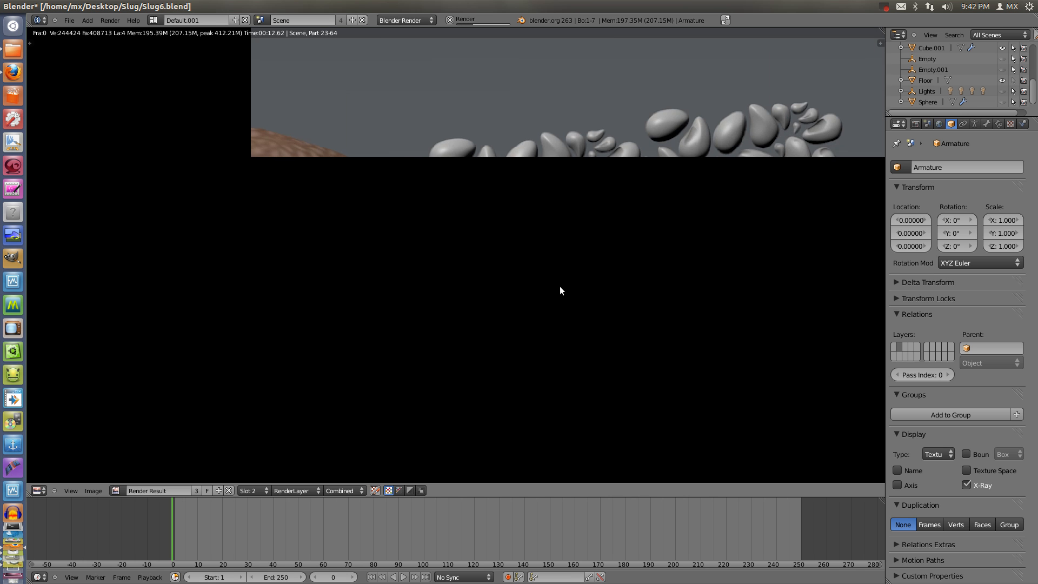
key("Escape")
Inspect the contents of individual scene layers, and show the textured slug, the white slug and both armatures together.
left_click_drag(533, 281, 485, 306)
key("2")
scroll(485, 305, "down", 2)
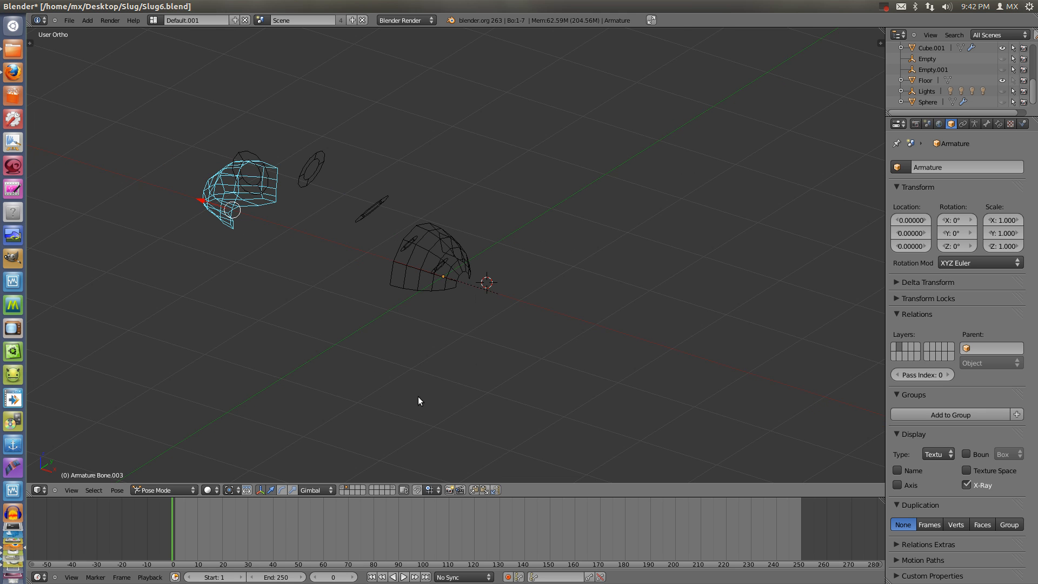
left_click(342, 492)
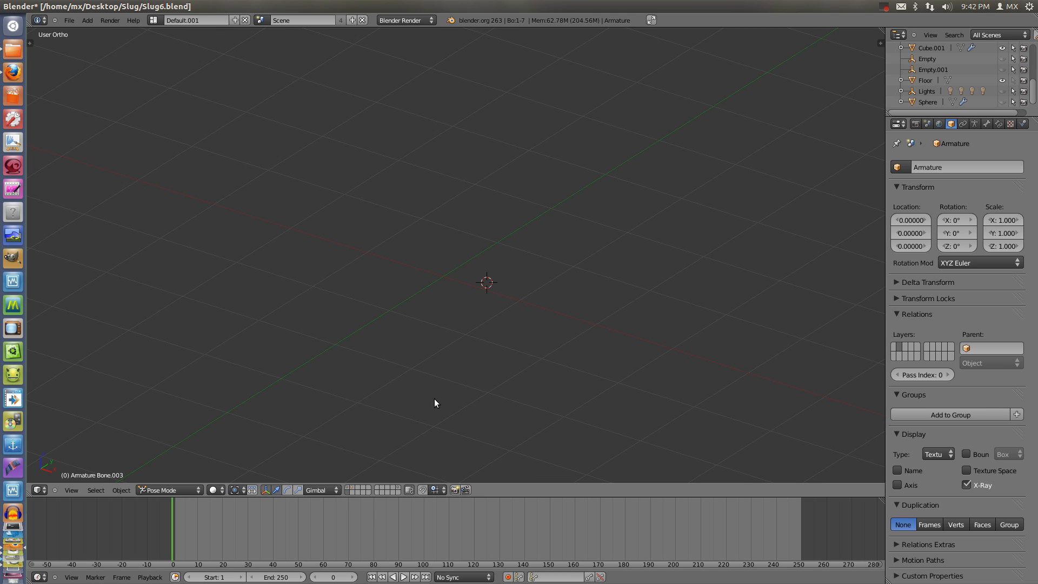
left_click(400, 488)
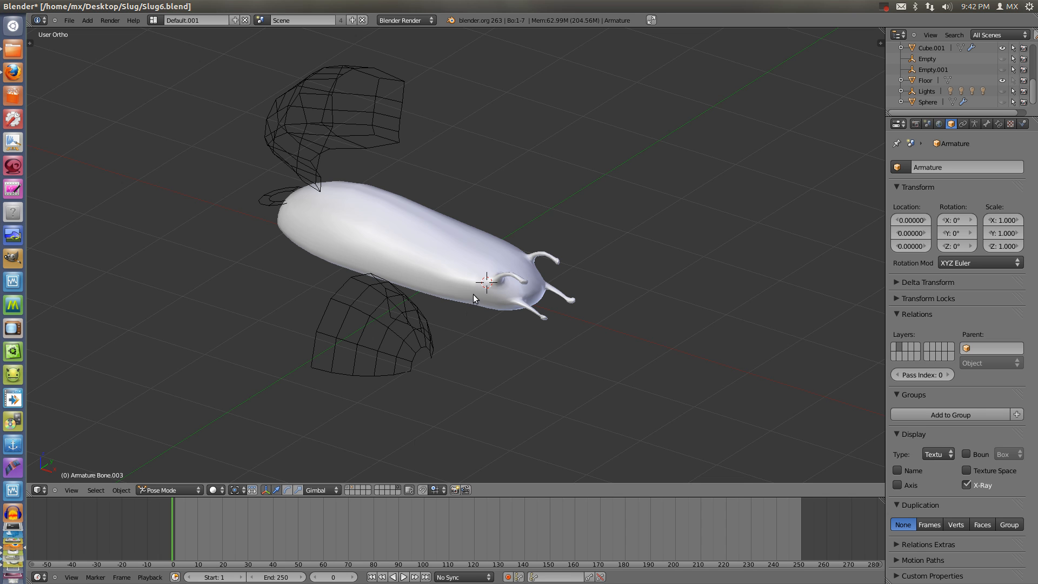
key("1")
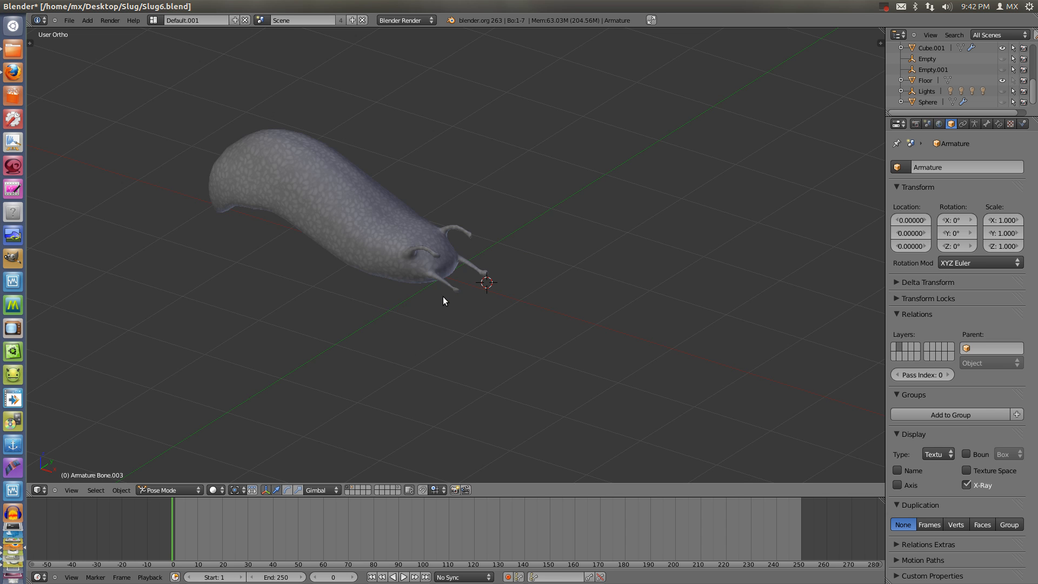
key("2")
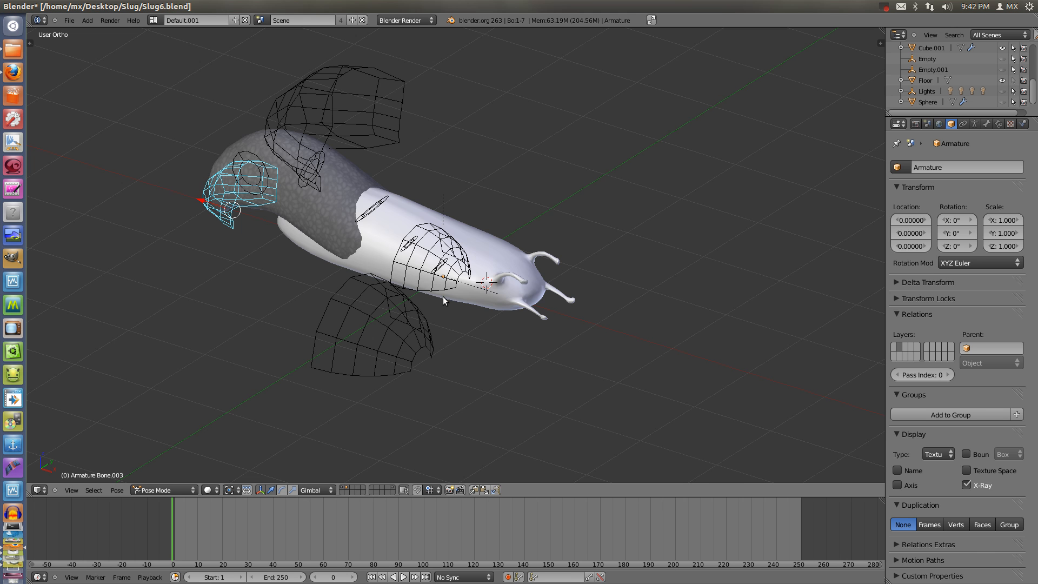
Return the armature to Object Mode and unhide all hidden objects.
key("ctrl+Tab")
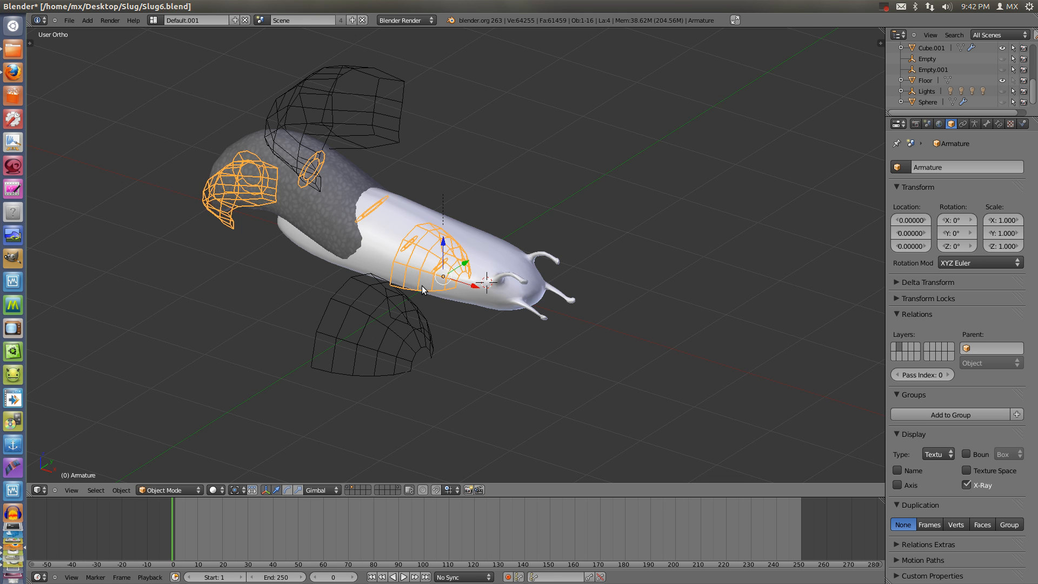
key("a")
key("alt+h")
mouse_move(454, 262)
left_mouse_down()
mouse_move(436, 265)
mouse_move(508, 245)
mouse_move(524, 263)
left_mouse_up()
In wireframe view, deselect the pebble mesh, hide the lights and empties still selected, and return to solid display.
key("z")
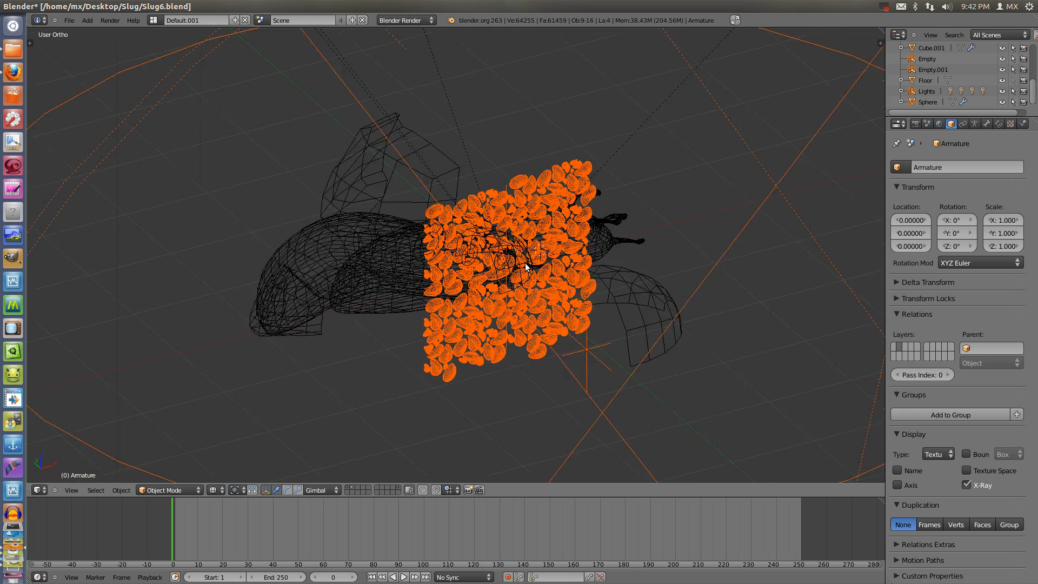
scroll(524, 269, "up", 3)
key("b")
left_click_drag(396, 372, 423, 394)
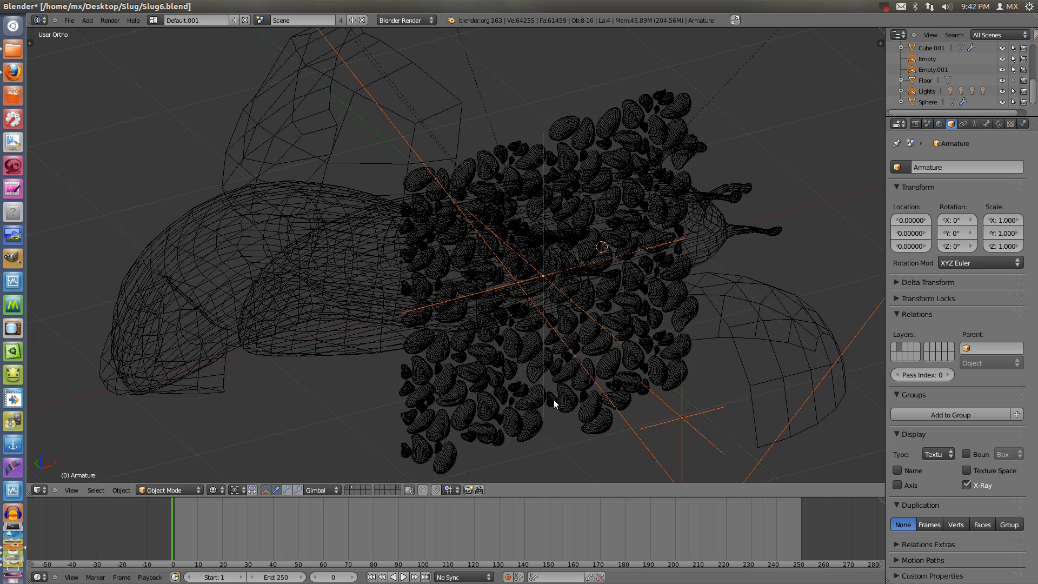
scroll(553, 400, "down", 6)
key("h")
key("z")
scroll(435, 354, "up", 4)
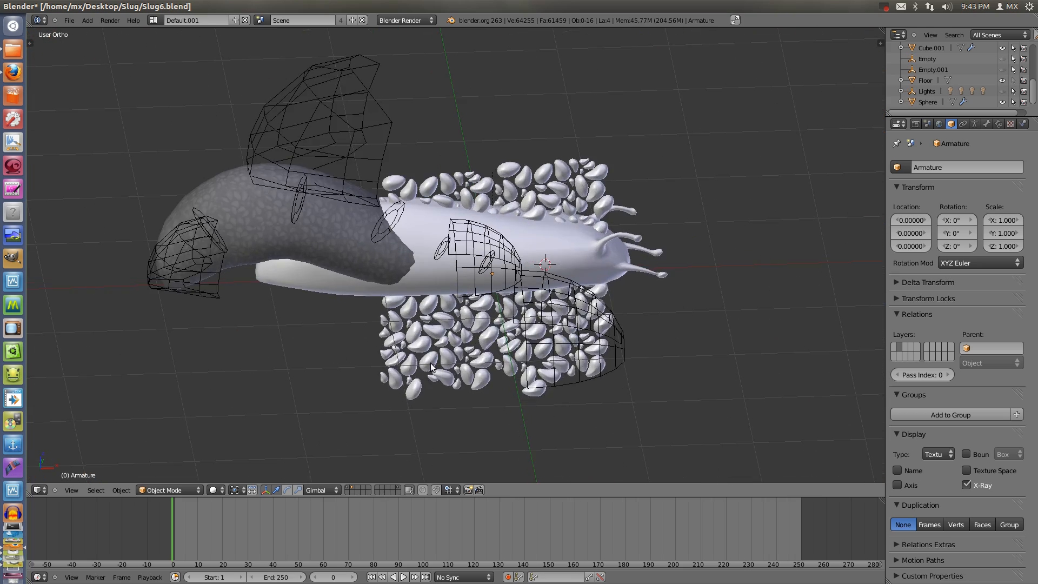
Delete the pebble mesh around the slug and show only the textured slug's layer.
right_click(434, 363)
key("x")
left_click(430, 365)
scroll(442, 344, "up", 2)
scroll(442, 344, "down", 2)
key("1")
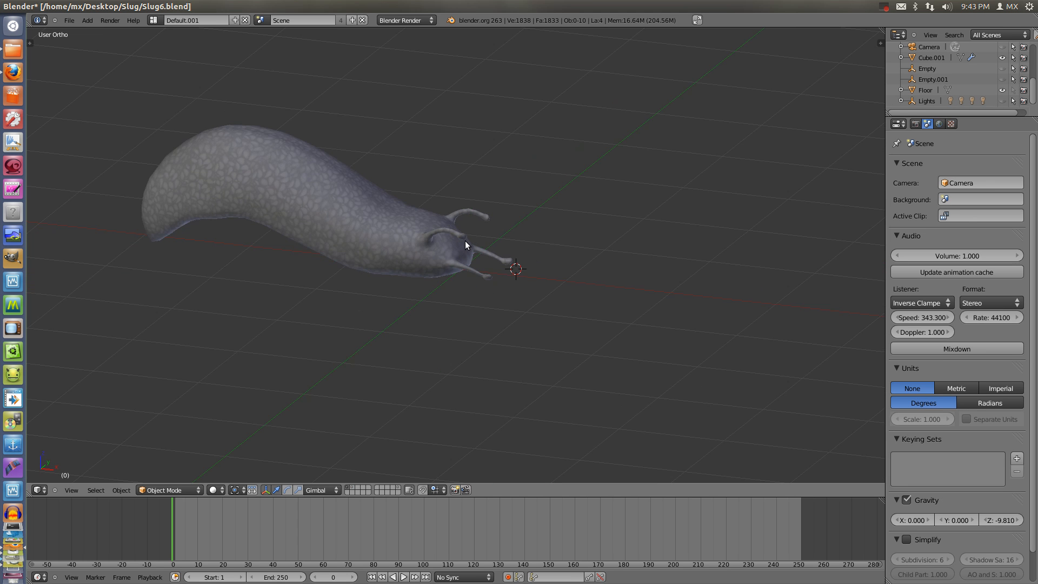
Render the arched slug and examine its skin texture from body to head during the render.
key("F12")
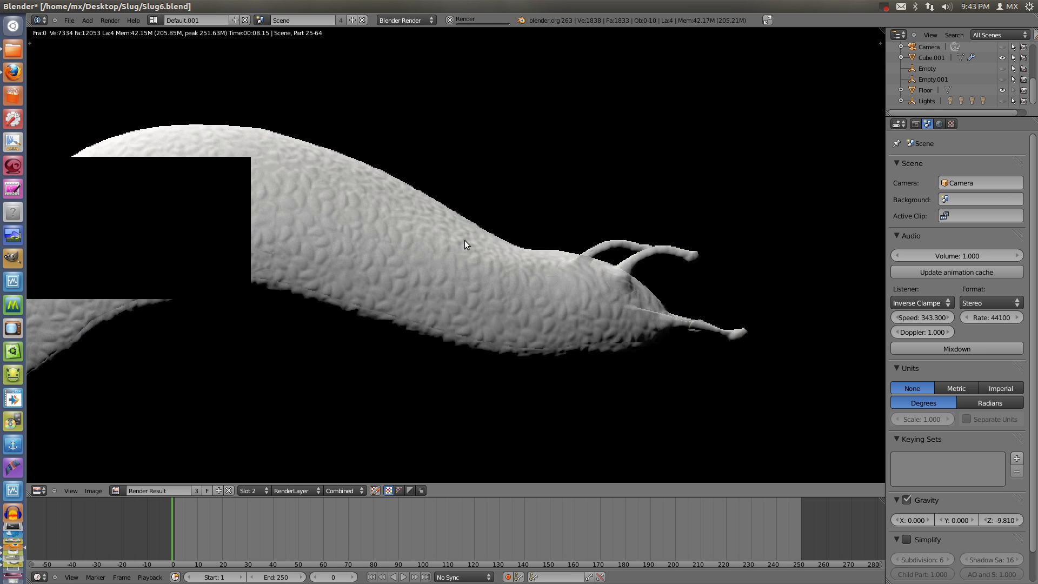
left_click_drag(446, 254, 547, 257)
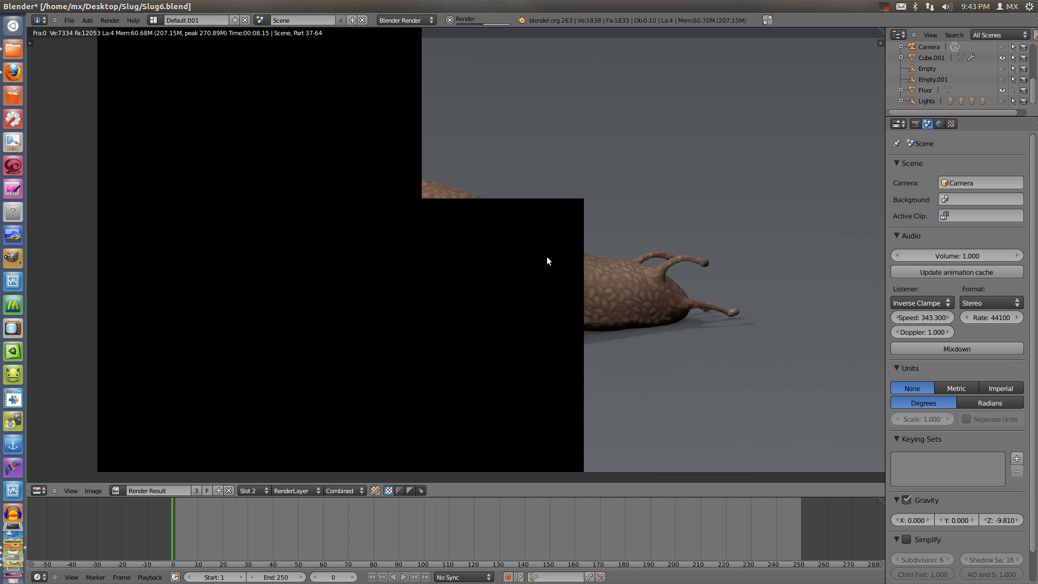
scroll(583, 277, "up", 3)
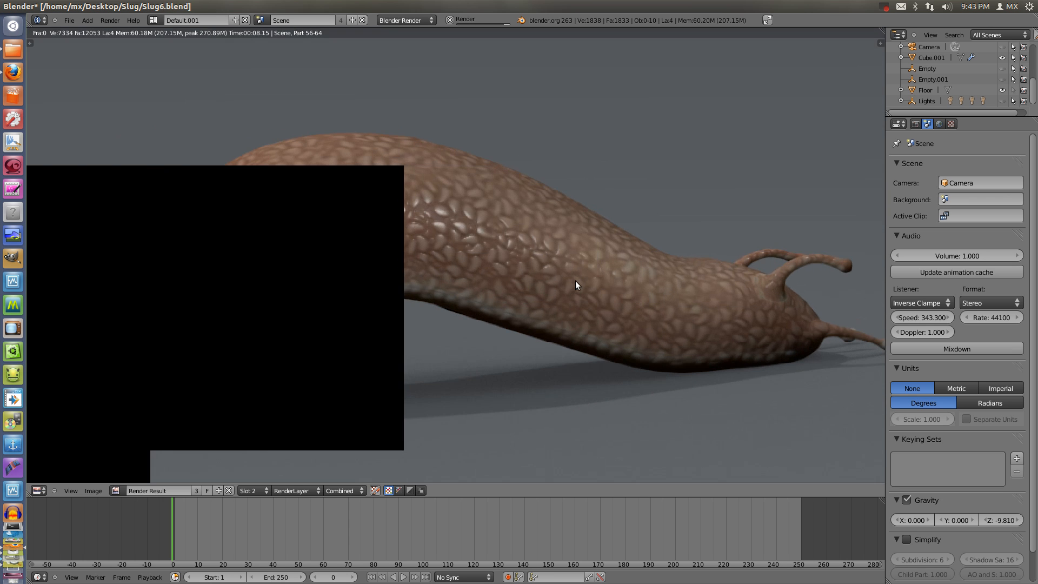
left_click_drag(573, 287, 584, 286)
left_click_drag(662, 302, 604, 317)
scroll(604, 316, "down", 7)
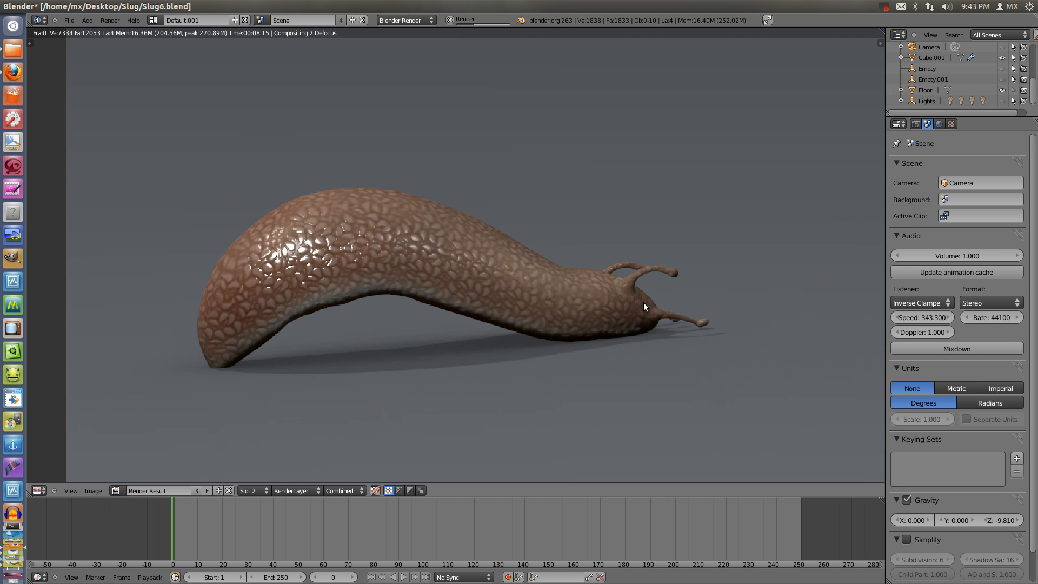
scroll(508, 360, "up", 7)
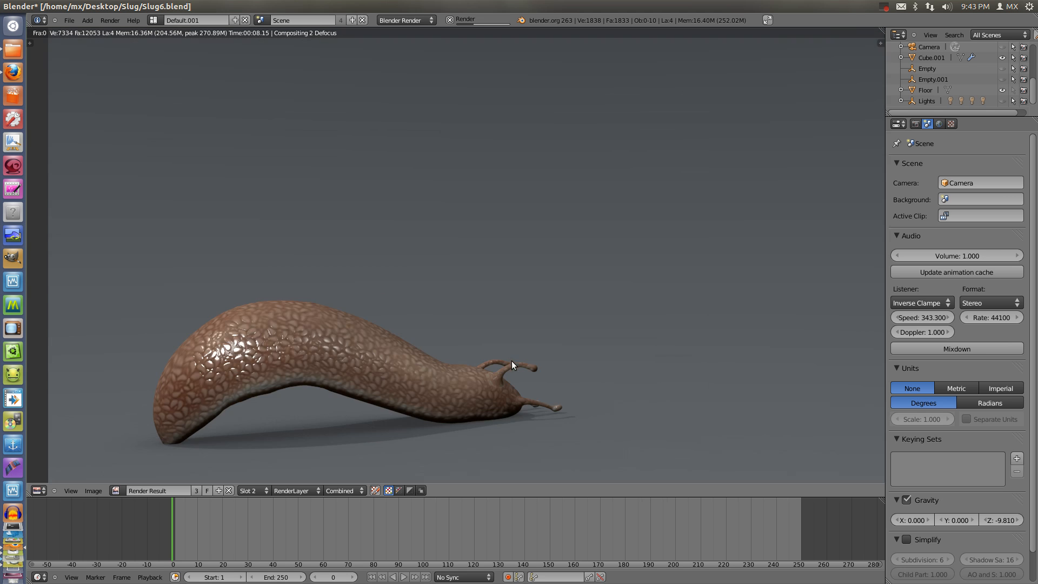
scroll(445, 365, "down", 6)
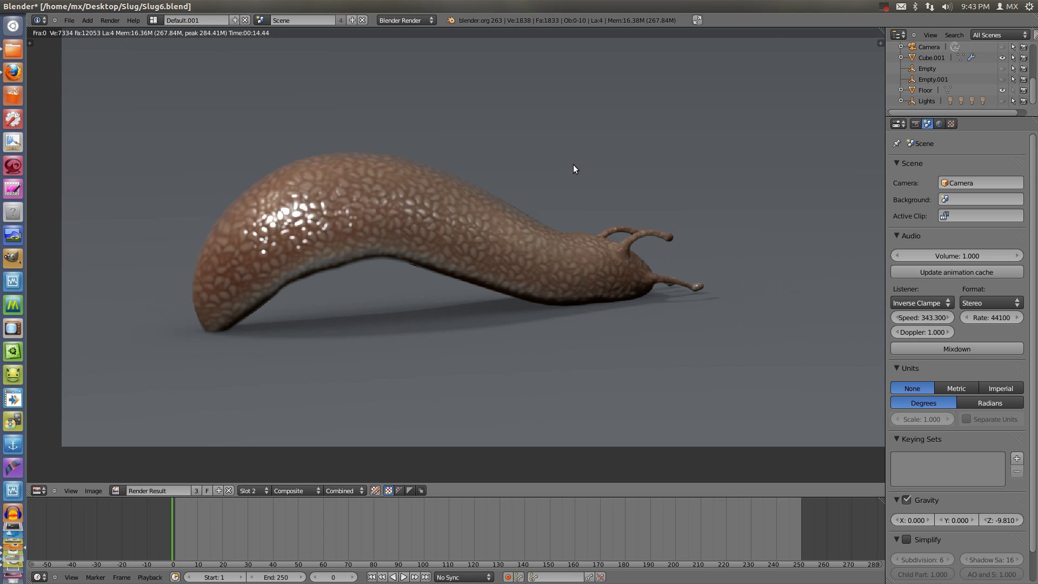
Examine the finished render up close on the slug's arched body, and close the render view.
scroll(493, 252, "up", 5)
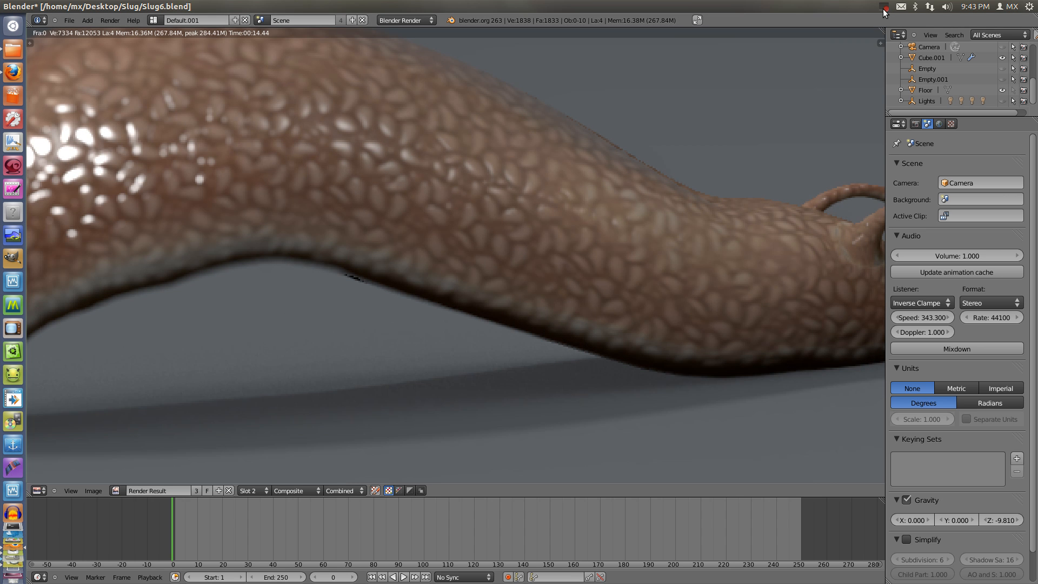
scroll(313, 222, "down", 5)
scroll(309, 218, "up", 4)
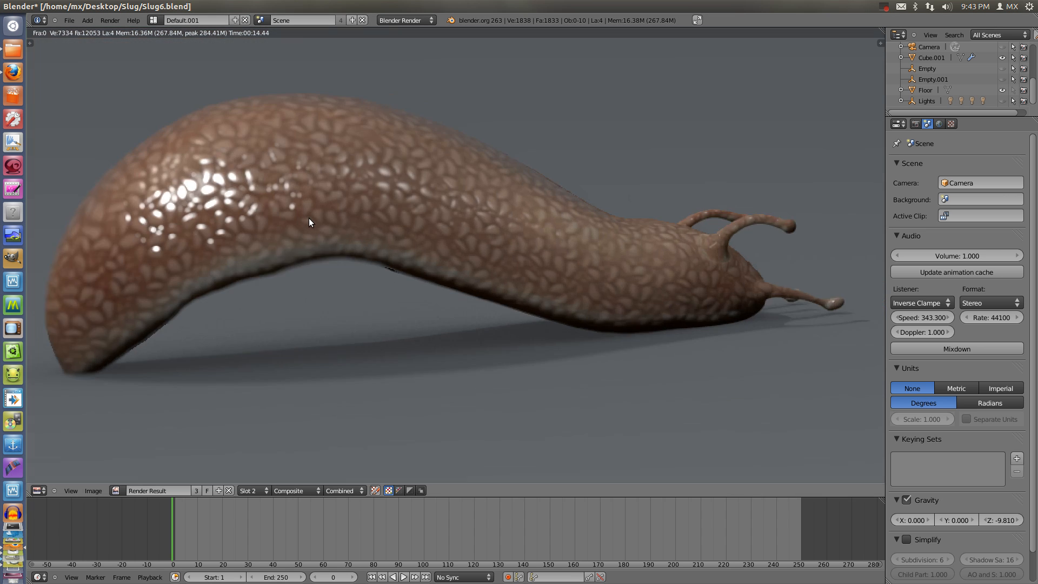
key("Escape")
Add a new texture in the slot below Snail_Disp on the slug's material and set its type to Image or Movie.
scroll(316, 232, "up", 4)
right_click(344, 225)
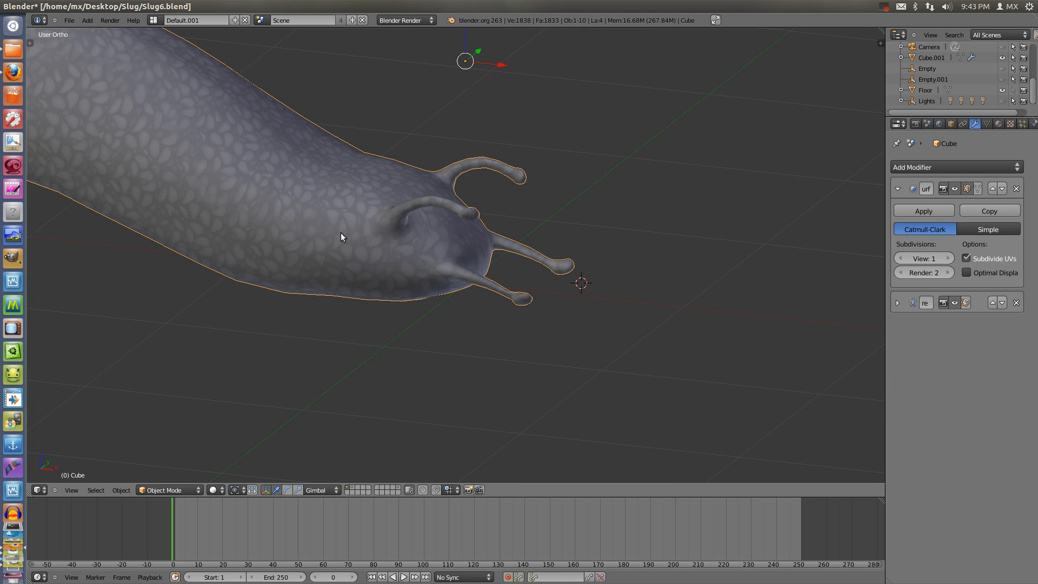
left_click(998, 123)
scroll(910, 229, "down", 1)
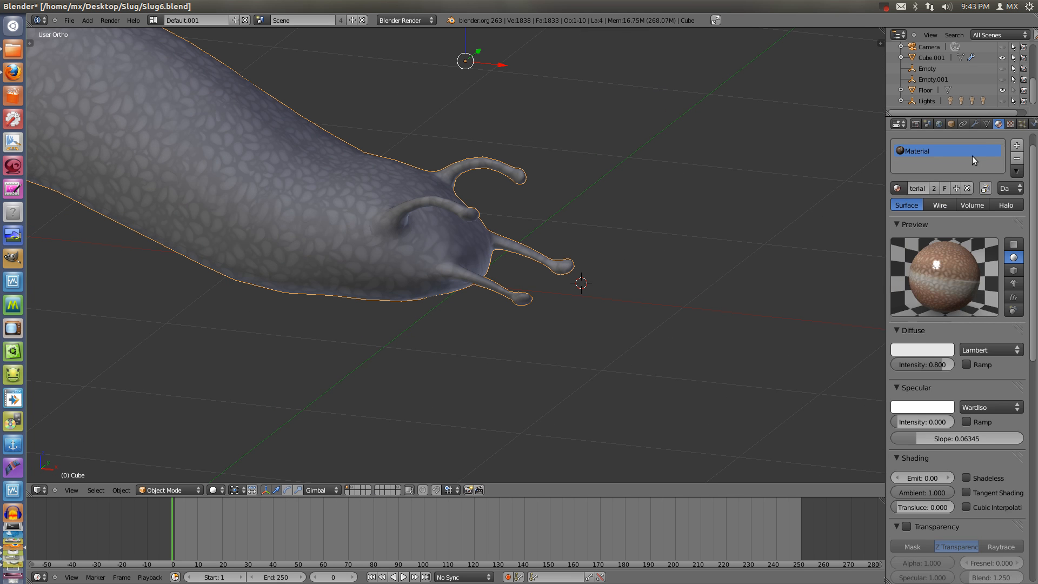
left_click(1009, 124)
scroll(956, 224, "up", 2)
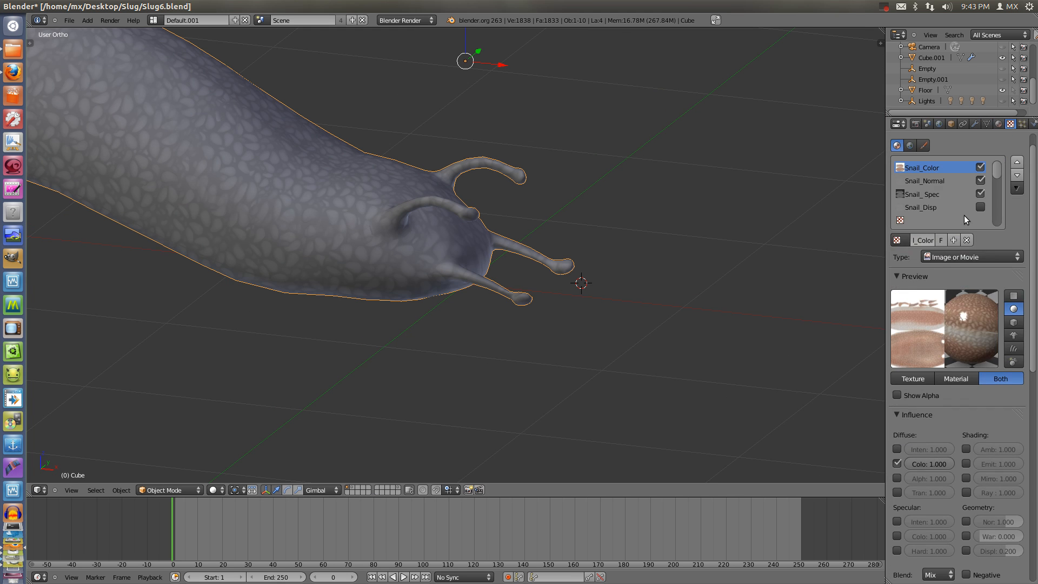
left_click(956, 214)
left_click(958, 238)
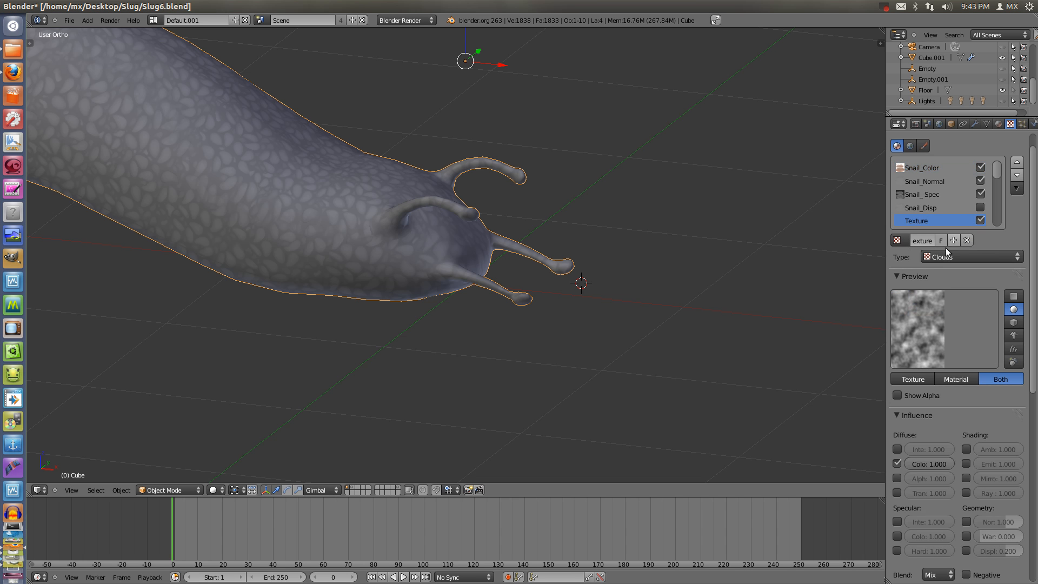
left_click(943, 258)
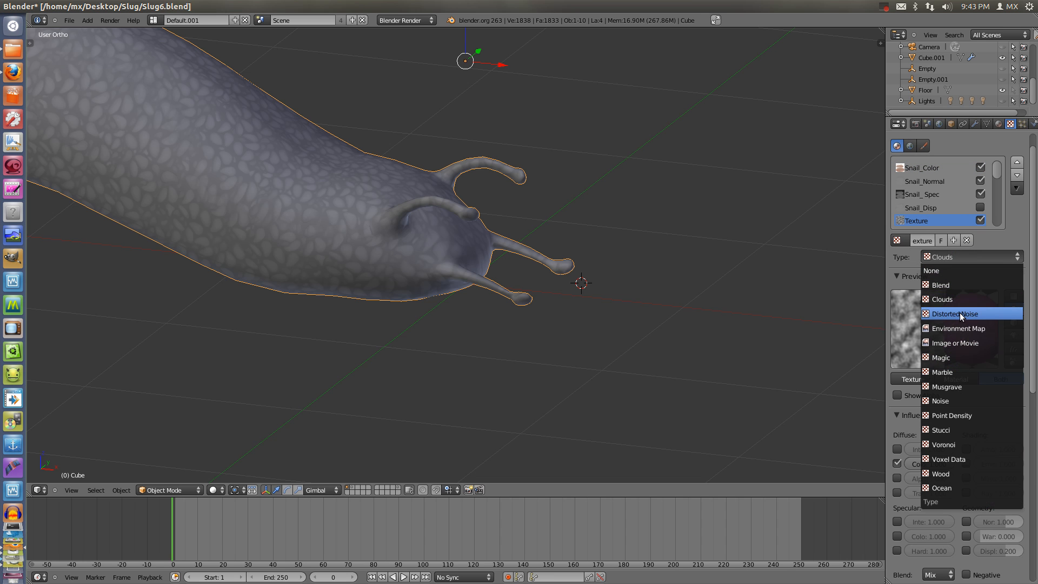
left_click(953, 343)
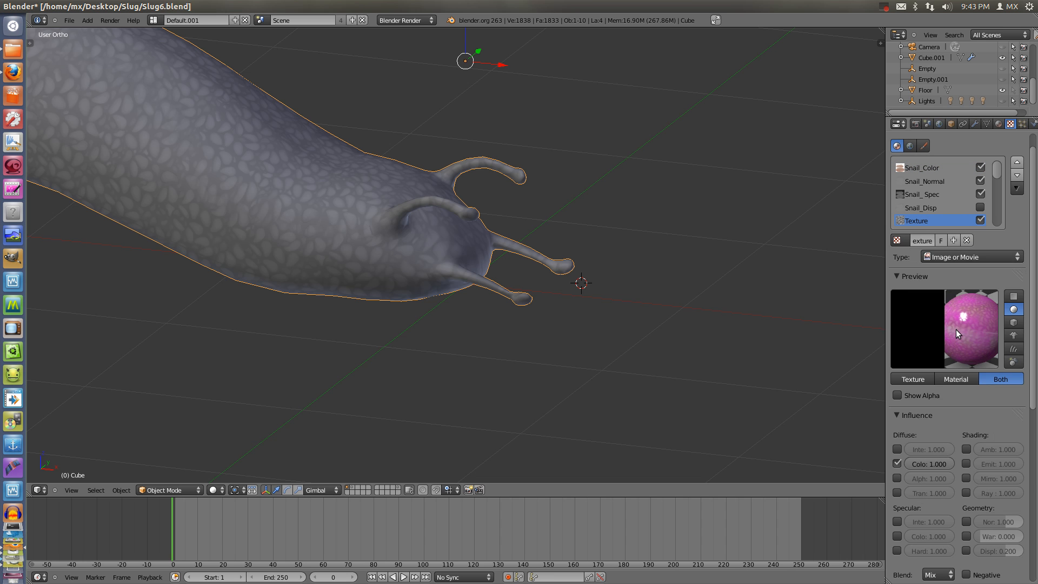
Load SnailNormalMap.png from the Slug folder as the new texture's image.
scroll(967, 486, "down", 5)
scroll(965, 496, "down", 6)
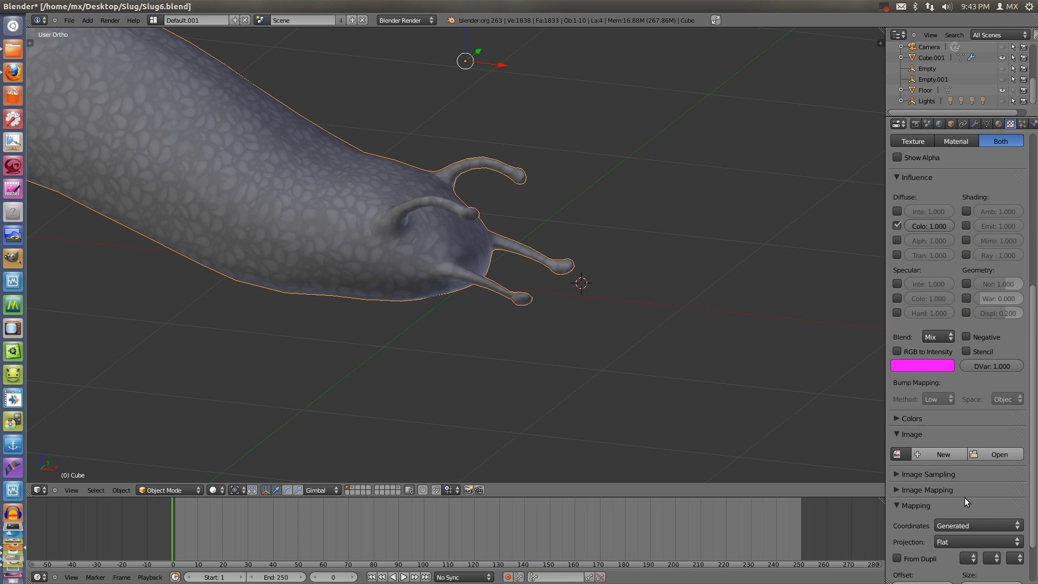
left_click(987, 453)
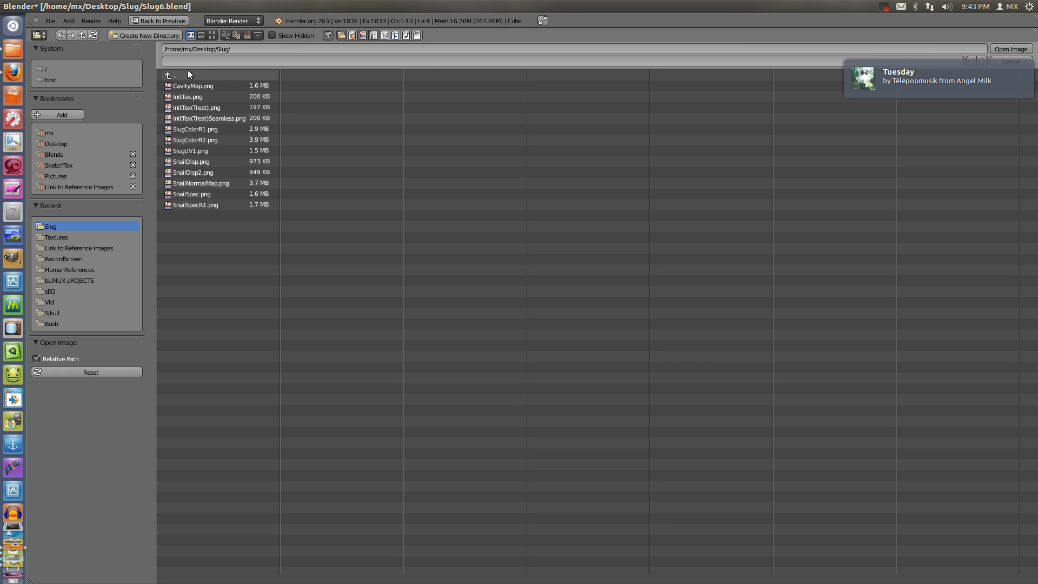
left_click(211, 35)
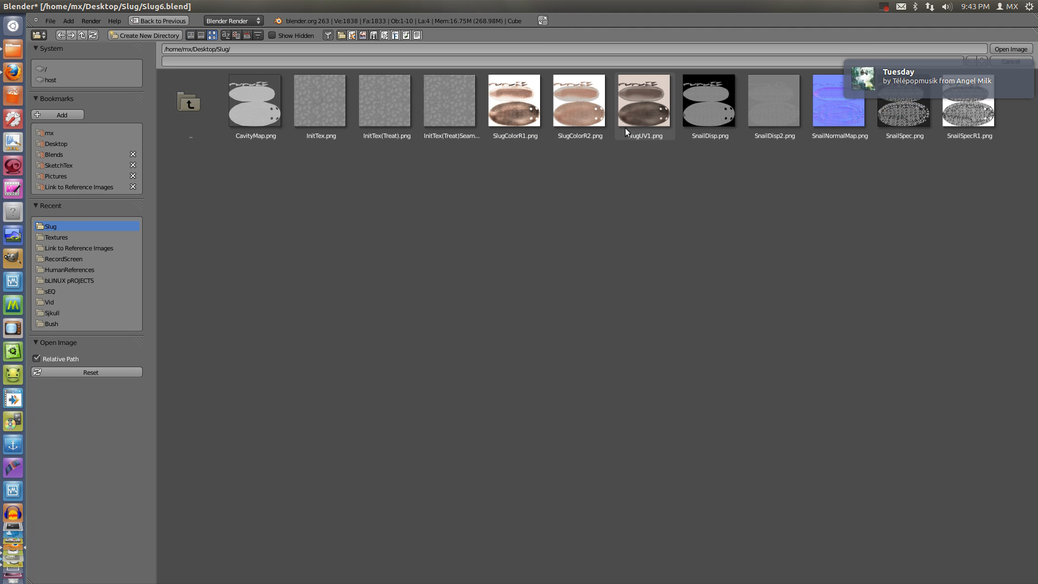
double_click(842, 110)
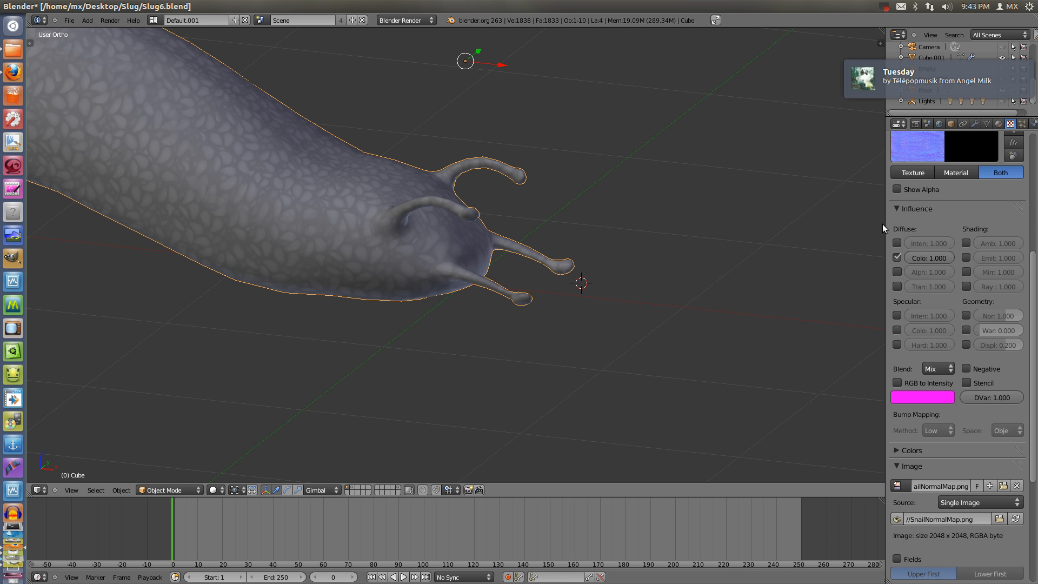
Map the new texture with UV coordinates using the GoodUV map.
scroll(938, 293, "up", 2)
scroll(938, 293, "up", 4)
scroll(938, 294, "down", 10)
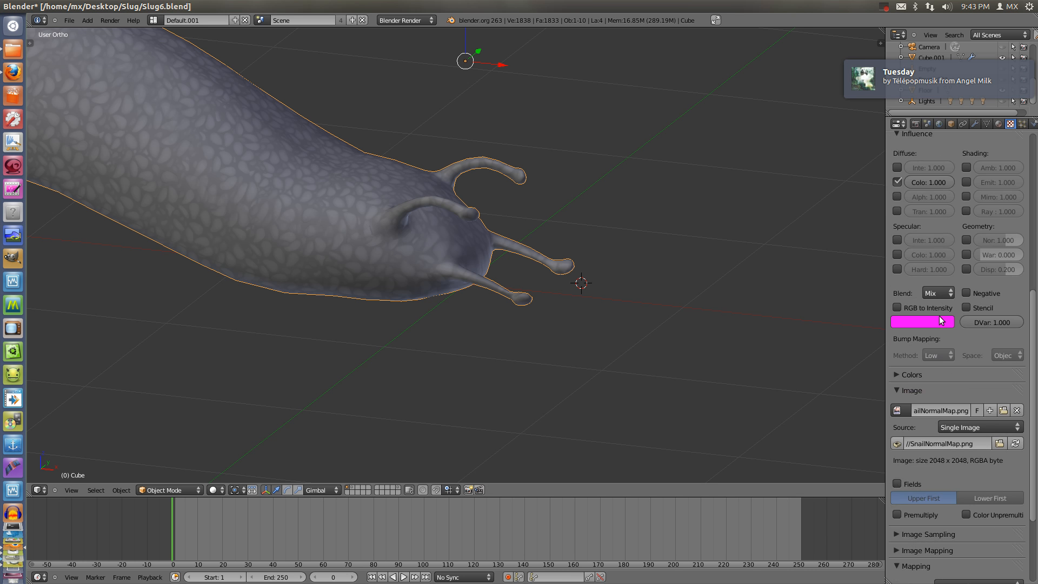
left_click(954, 520)
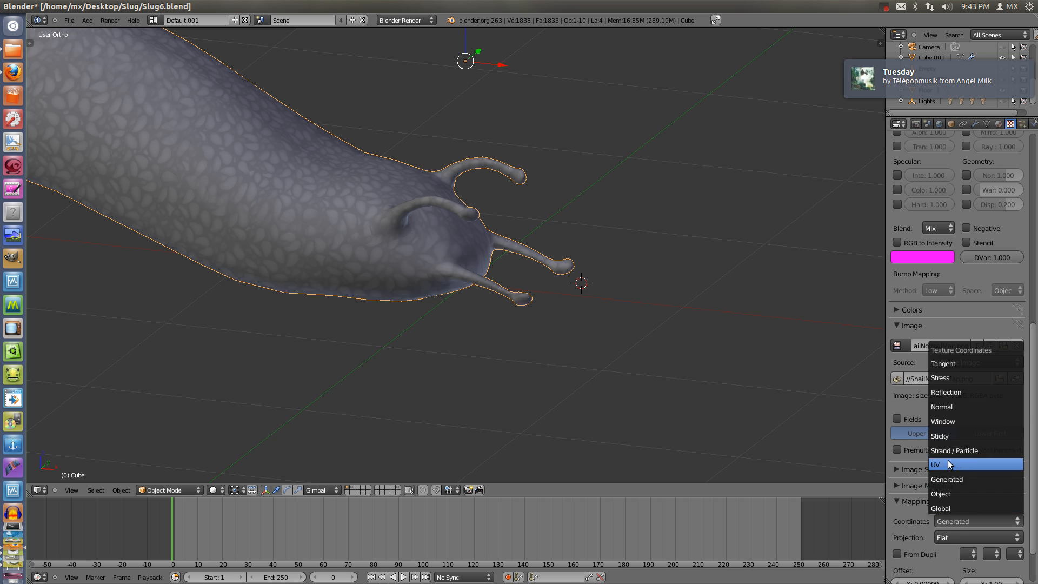
left_click(968, 464)
scroll(965, 534, "down", 3)
left_click(959, 473)
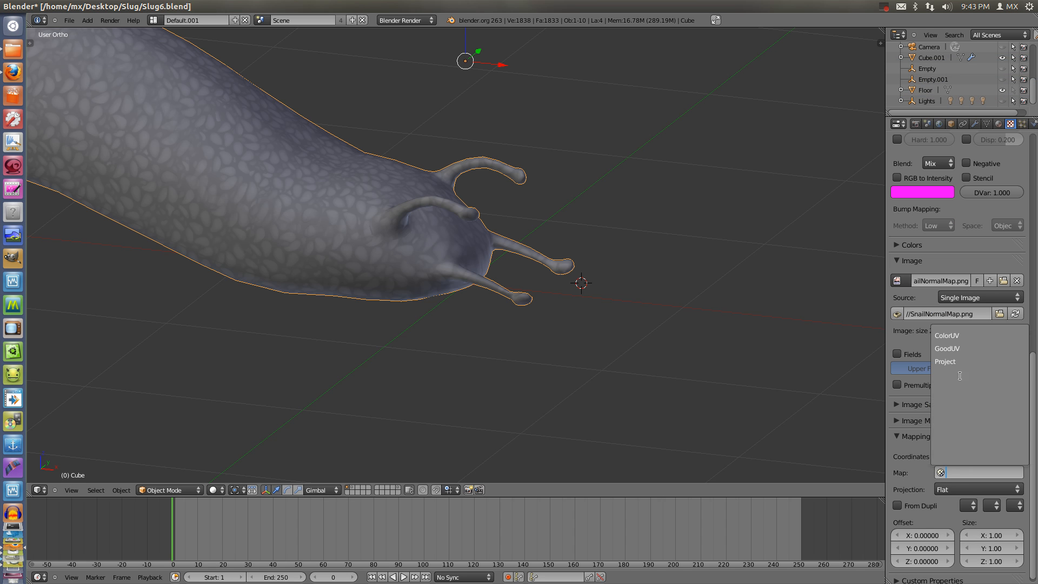
left_click(960, 348)
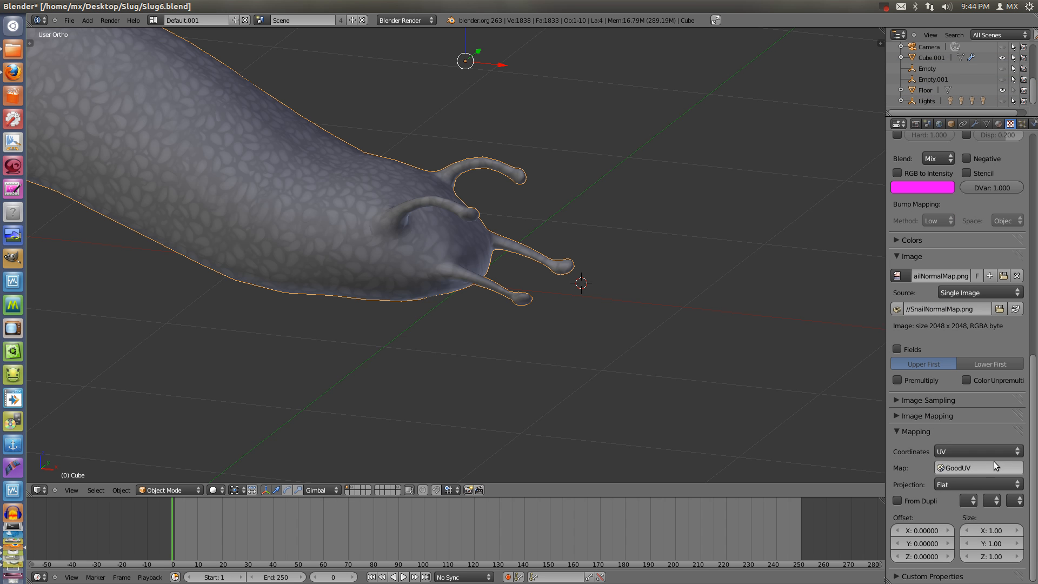
Turn off the new texture's diffuse color influence and turn on its geometry normal influence.
scroll(992, 464, "up", 15)
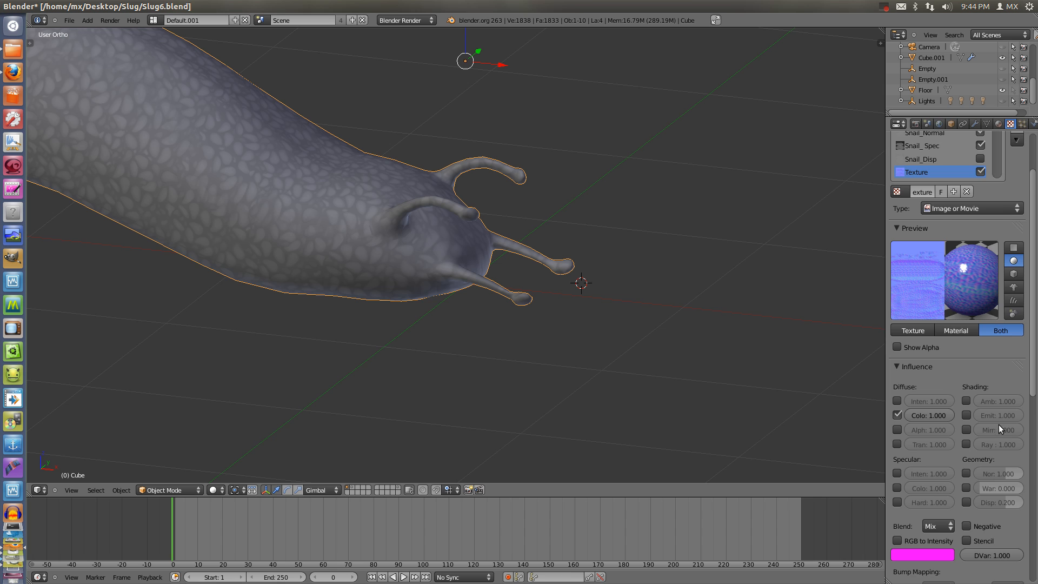
scroll(973, 416, "down", 2)
left_click(905, 372)
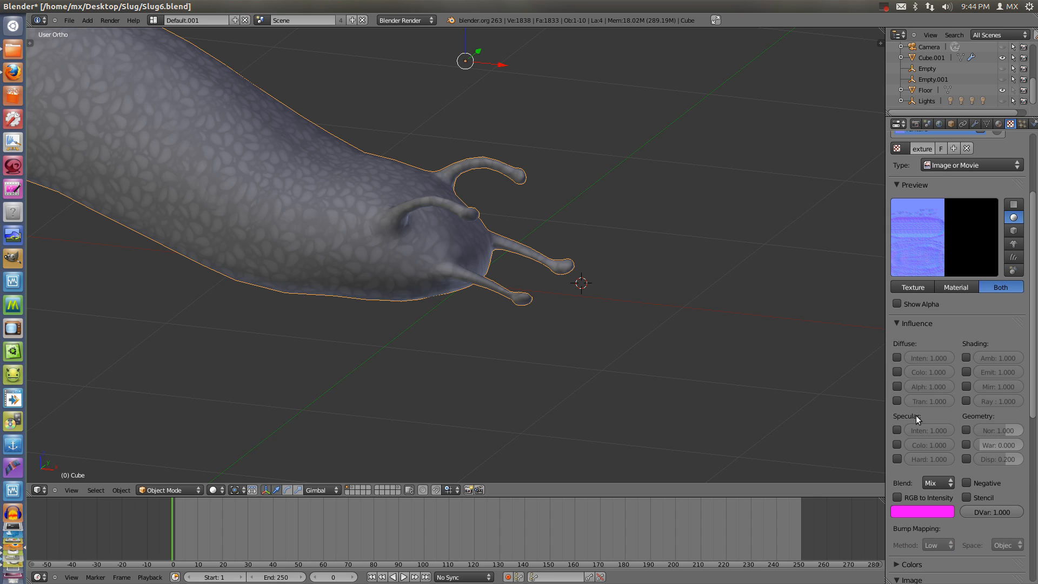
left_click(964, 430)
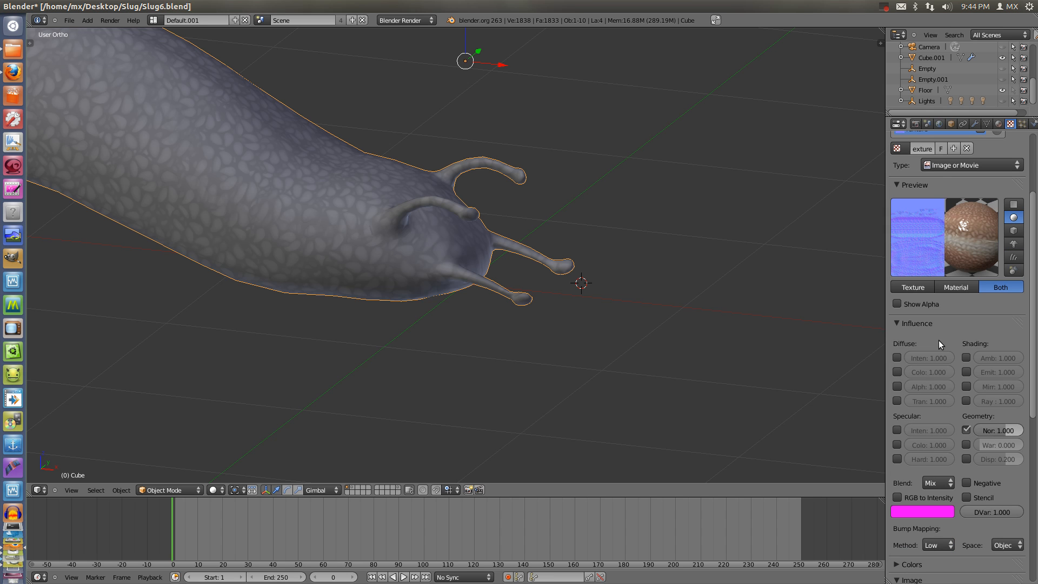
Enable the normal map option in the image sampling settings of the SnailNormalMap.png texture.
scroll(913, 326, "down", 15)
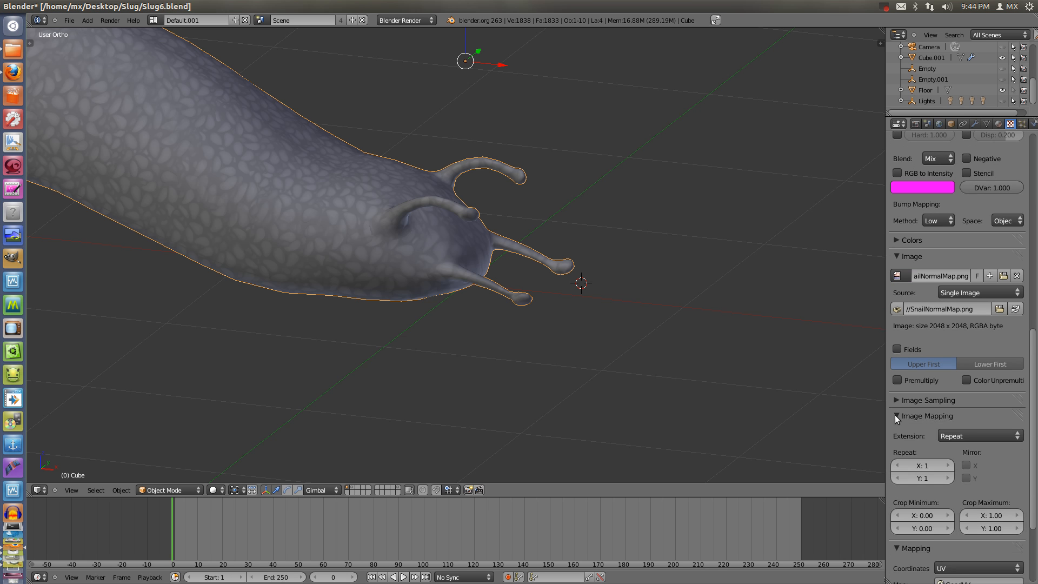
left_click(895, 400)
left_click(895, 399)
scroll(913, 357, "up", 7)
scroll(929, 327, "up", 9)
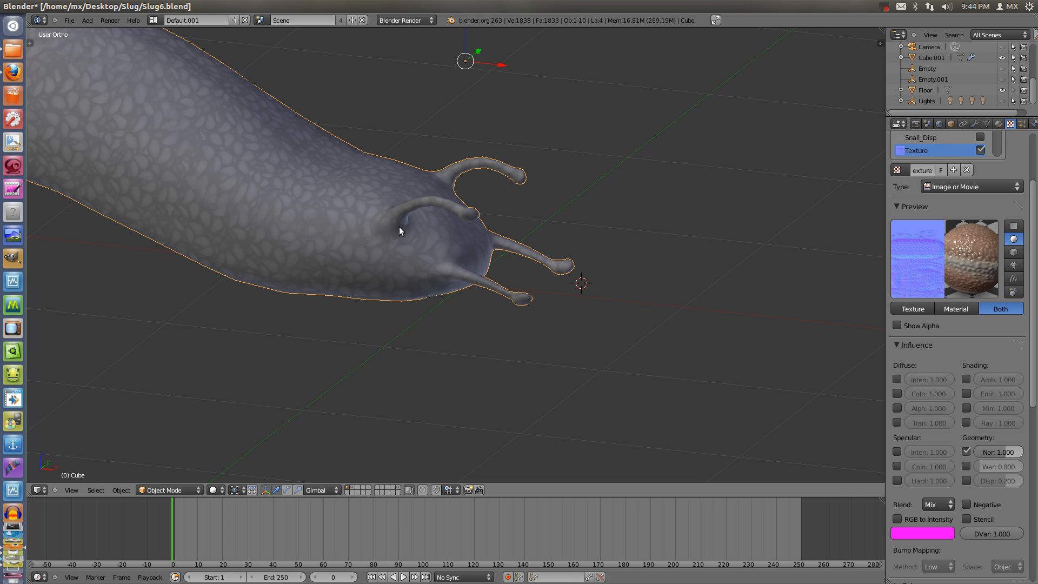
Render the arched slug with the normal map applied to its material.
key("F11")
scroll(406, 223, "down", 2)
scroll(413, 220, "up", 2)
key("F12")
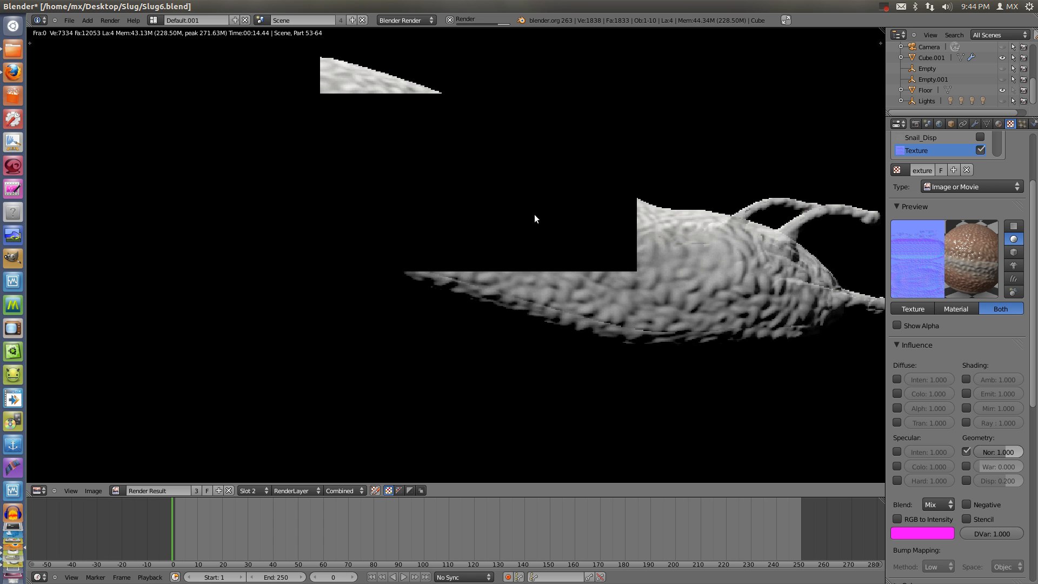
key("F12")
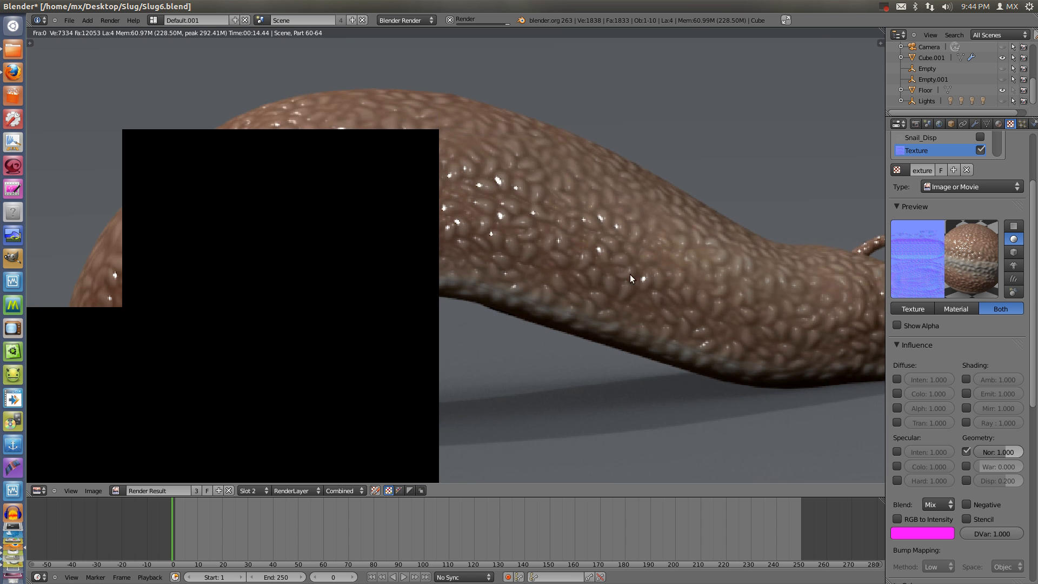
Examine the rendered bumps and highlights up close along the slug's body, head and tentacles.
left_click_drag(460, 255, 482, 284)
scroll(481, 284, "up", 2)
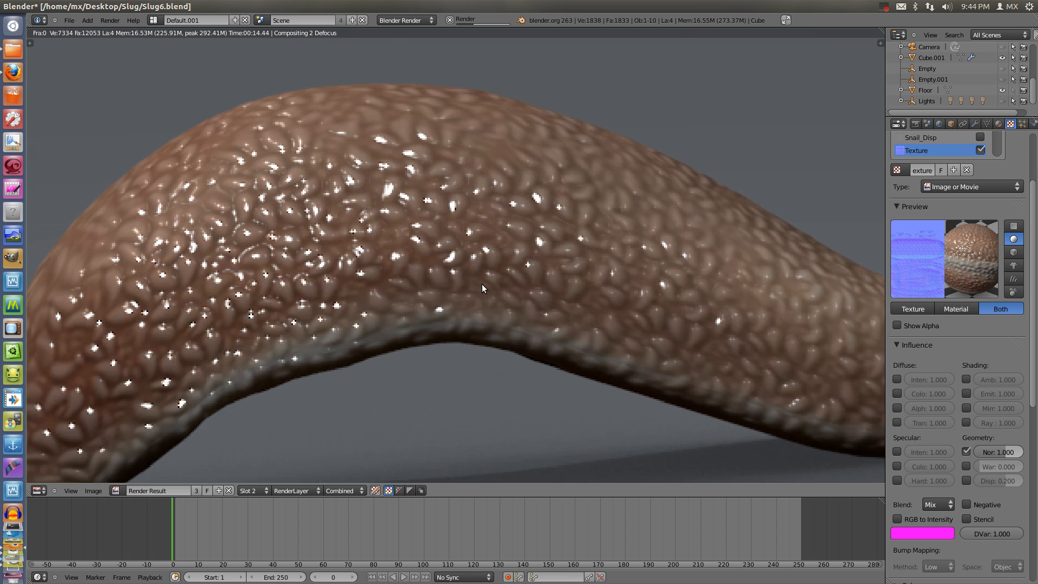
scroll(409, 288, "down", 1)
scroll(409, 288, "down", 4)
scroll(624, 304, "up", 1)
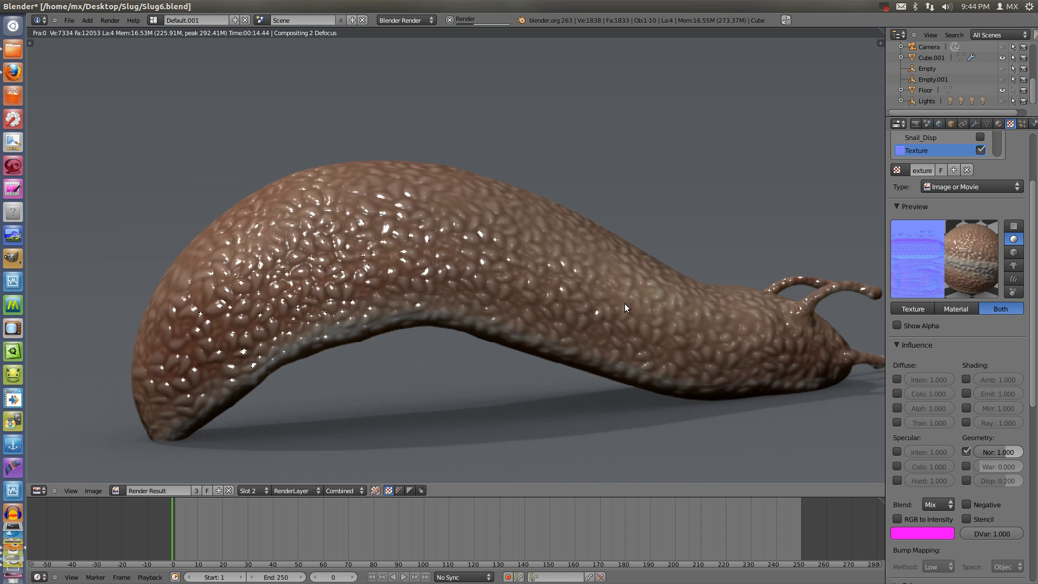
scroll(667, 338, "up", 2)
scroll(770, 380, "up", 1)
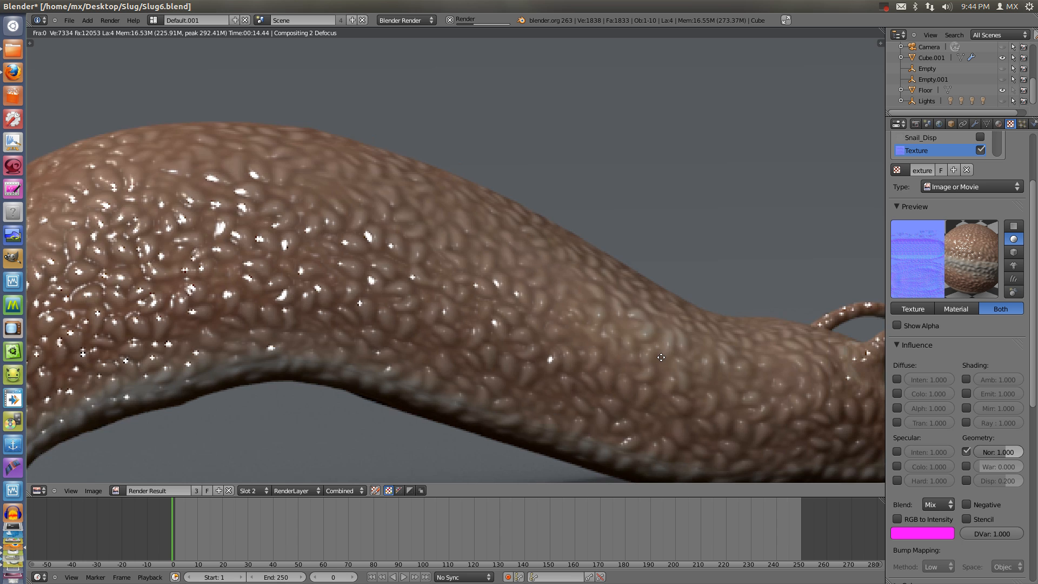
scroll(795, 320, "up", 2)
scroll(384, 268, "down", 3)
scroll(630, 308, "up", 3)
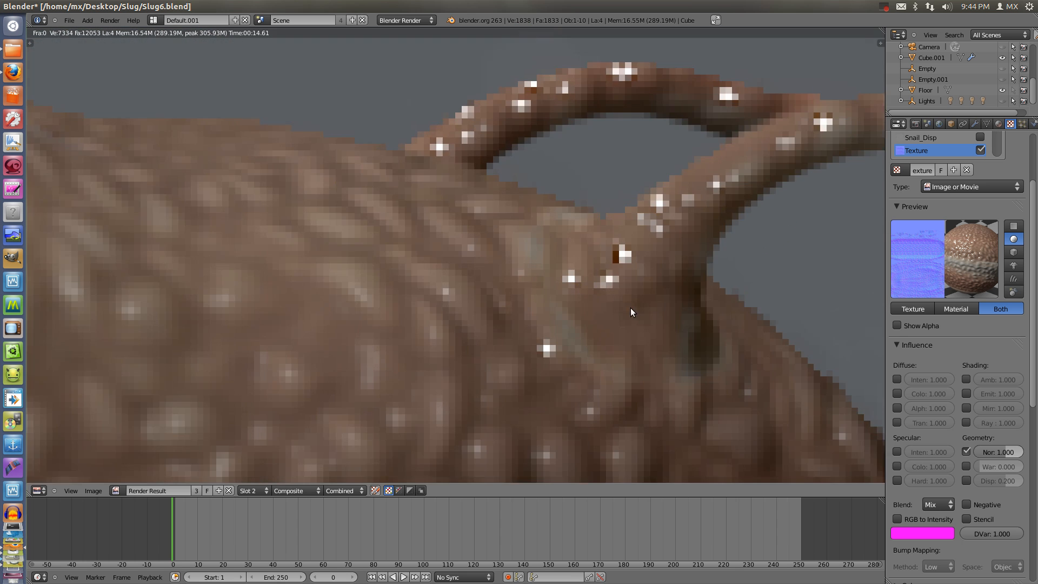
scroll(453, 270, "up", 2)
scroll(453, 270, "down", 3)
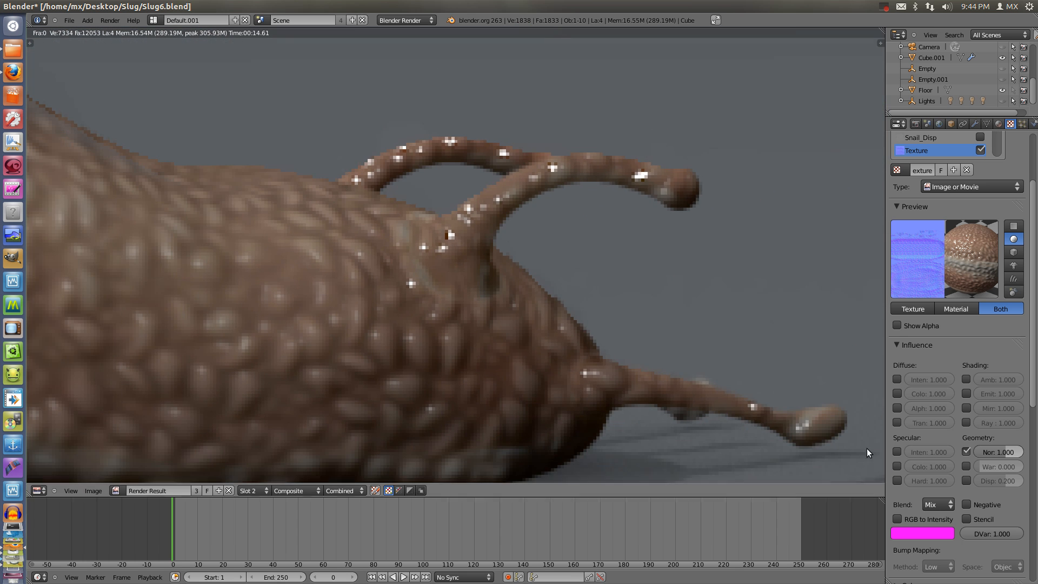
Set the normal map texture's Normal influence to 0.5 and render the slug again.
left_click(992, 456)
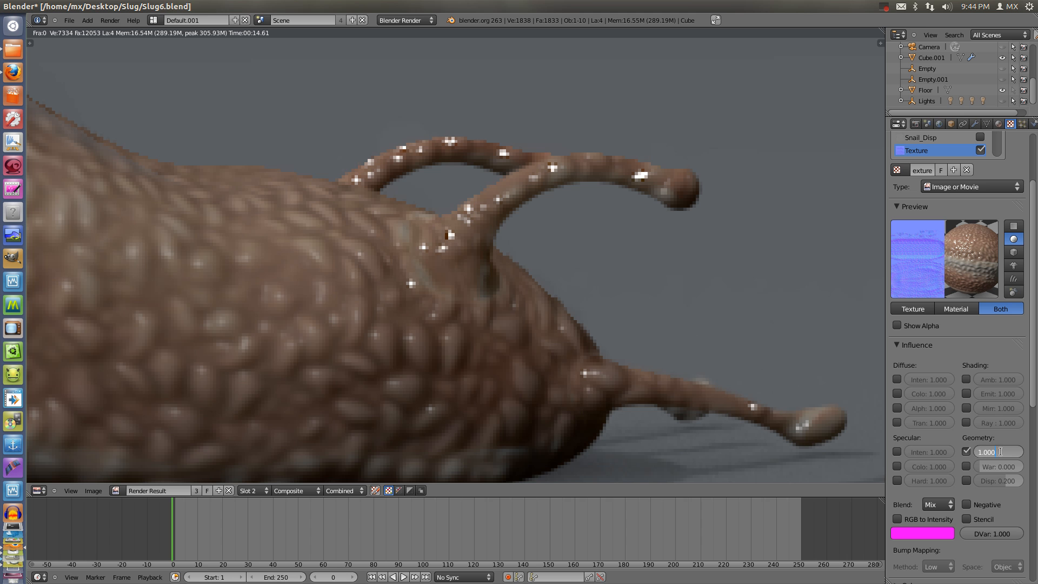
type("0.5")
key("Return")
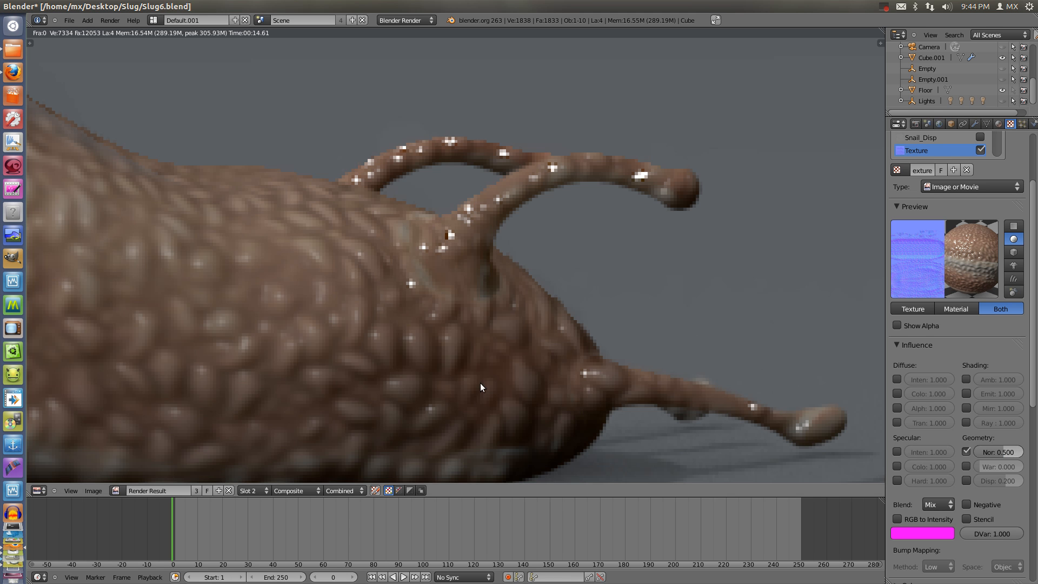
scroll(483, 373, "down", 4)
key("F12")
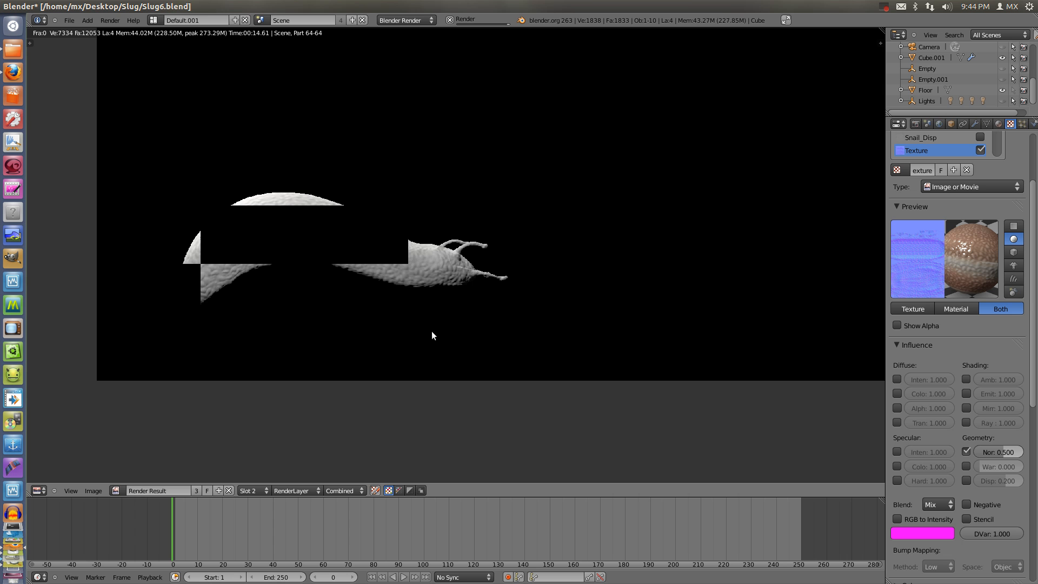
Examine the skin bumps and highlights on the slug's arched body in the new render at high magnification.
scroll(431, 331, "up", 5)
left_click_drag(340, 332, 672, 273)
left_click_drag(521, 268, 605, 277)
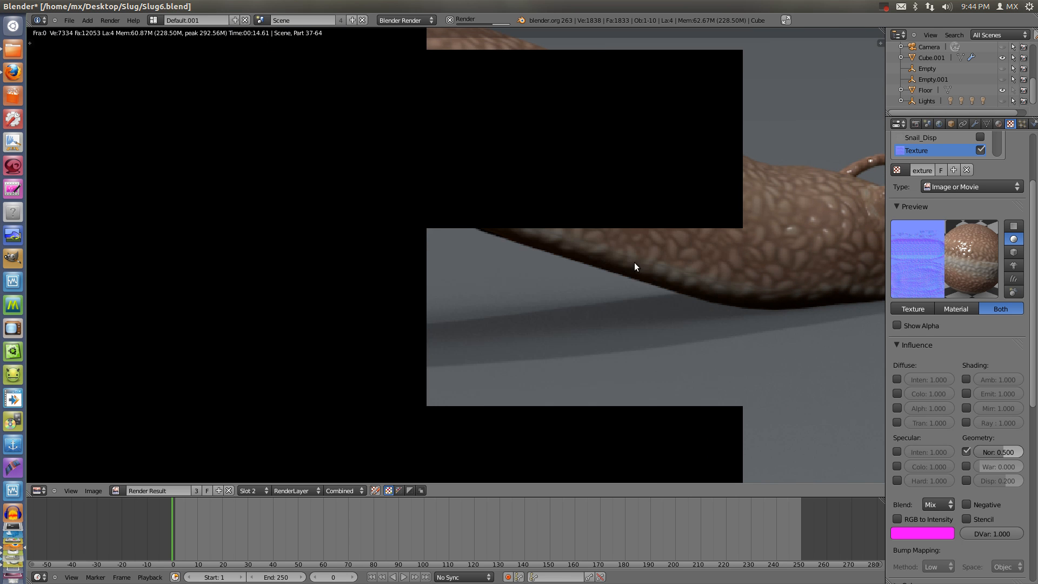
scroll(533, 224, "up", 3)
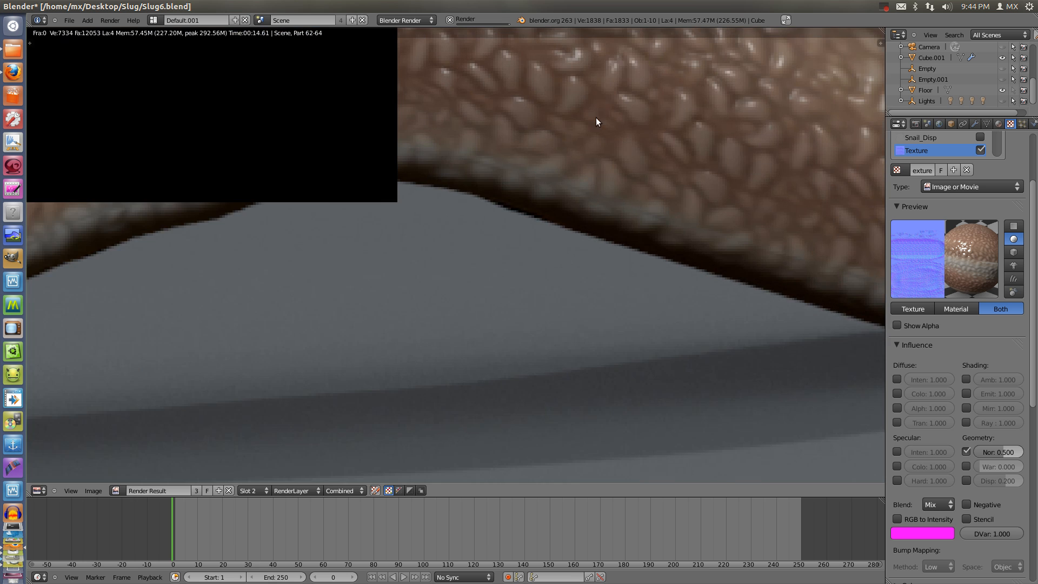
left_click_drag(595, 118, 540, 296)
scroll(540, 297, "up", 3)
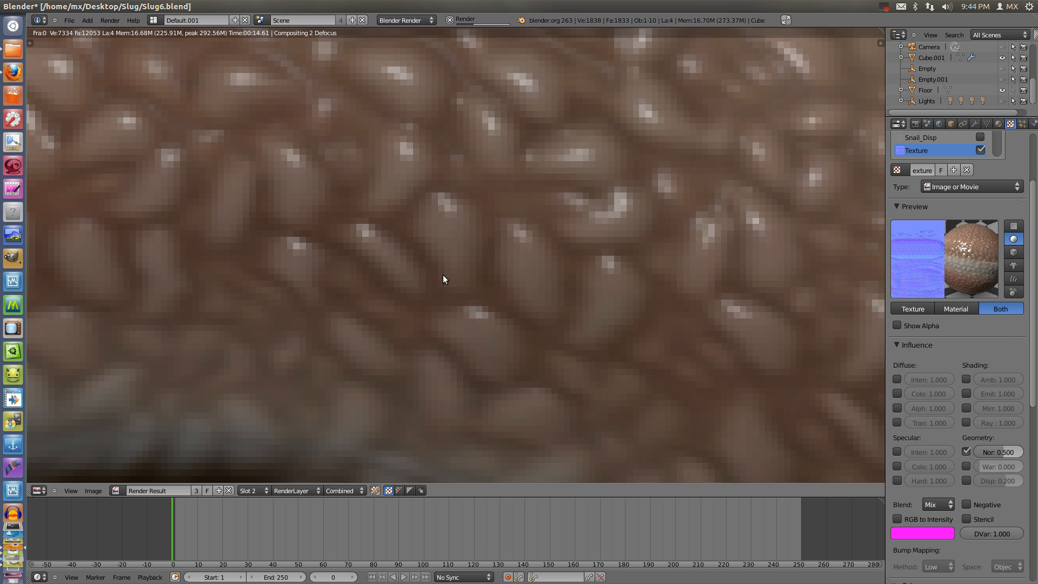
scroll(508, 245, "down", 3)
left_click_drag(462, 250, 685, 341)
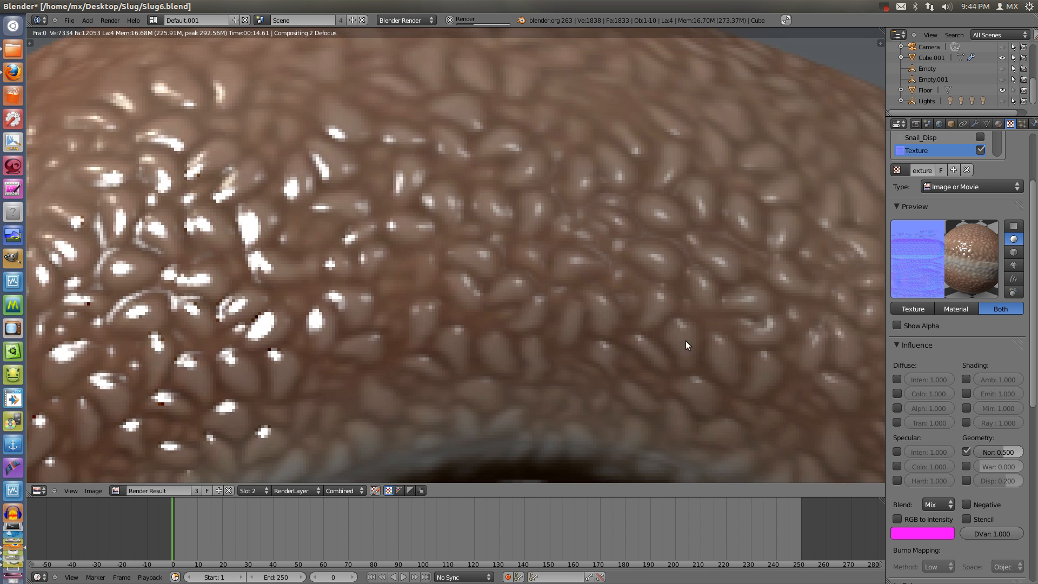
left_click_drag(861, 374, 601, 193)
scroll(601, 193, "up", 4)
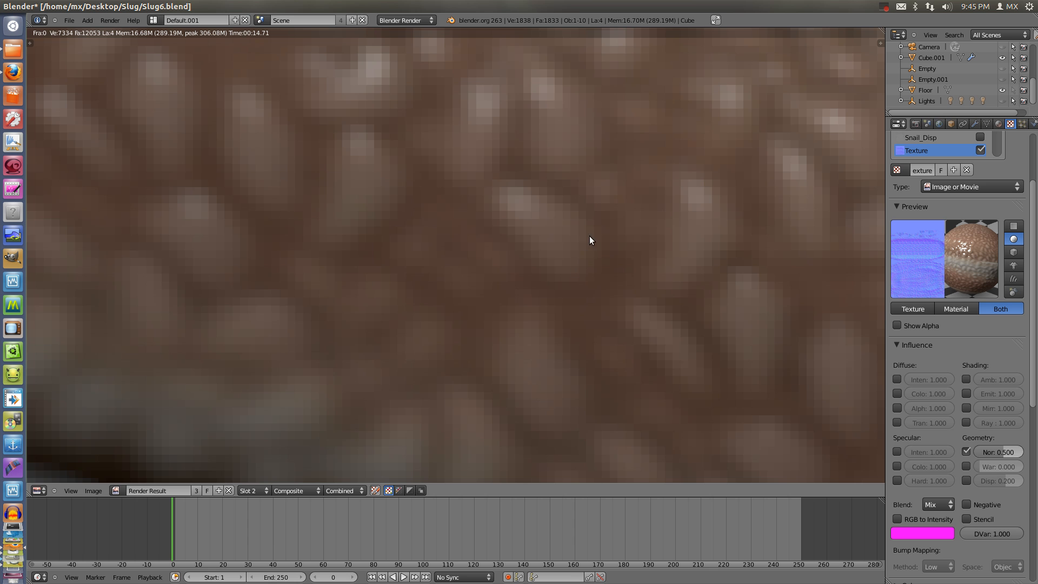
Compare the new render with the previously stored render slot, and close the render view.
scroll(508, 173, "down", 12)
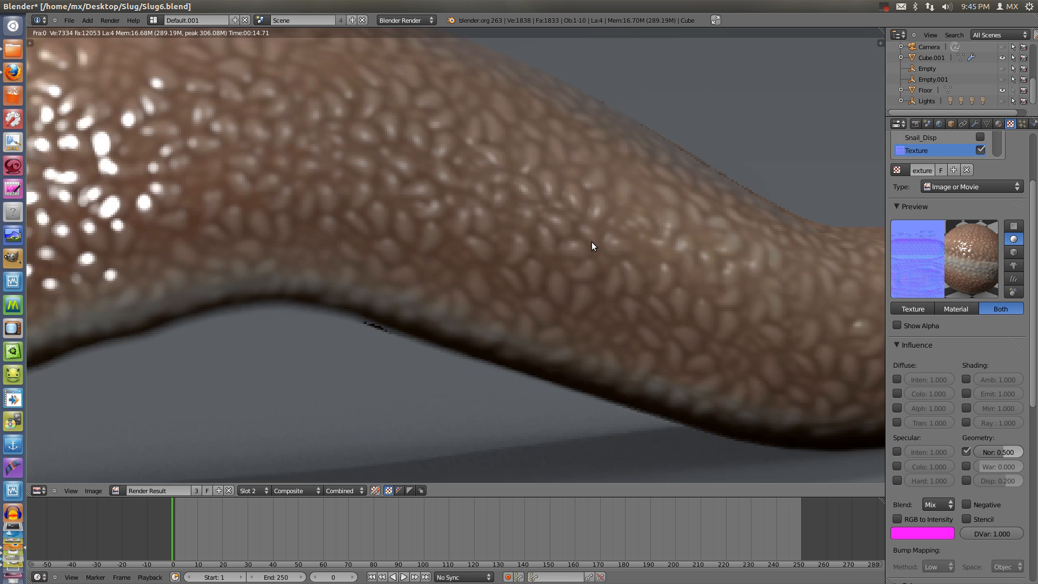
scroll(498, 250, "up", 1)
key("j")
key("j")
scroll(277, 219, "up", 4)
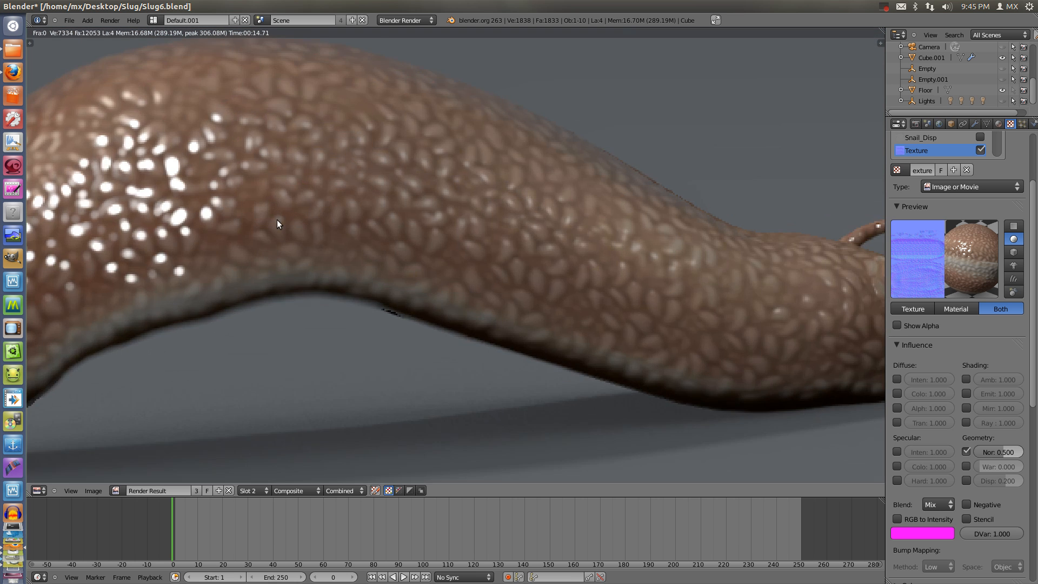
scroll(492, 269, "down", 3)
left_click_drag(492, 269, 516, 294)
scroll(345, 245, "down", 2)
scroll(345, 245, "up", 2)
scroll(543, 338, "down", 2)
key("Escape")
Show the armature's layer alongside the slug in front view and select the slug's armature.
scroll(460, 294, "down", 3)
scroll(459, 294, "down", 5)
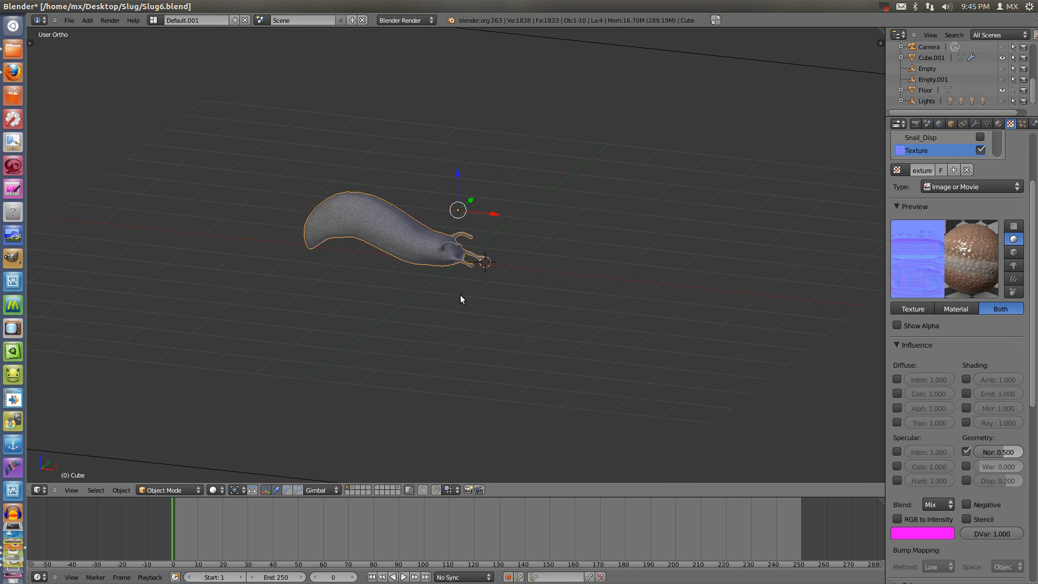
scroll(460, 294, "up", 4)
key("a")
key("KP_1")
key("a")
key("a")
key("shift+2")
key("a")
key("a")
right_click(459, 216)
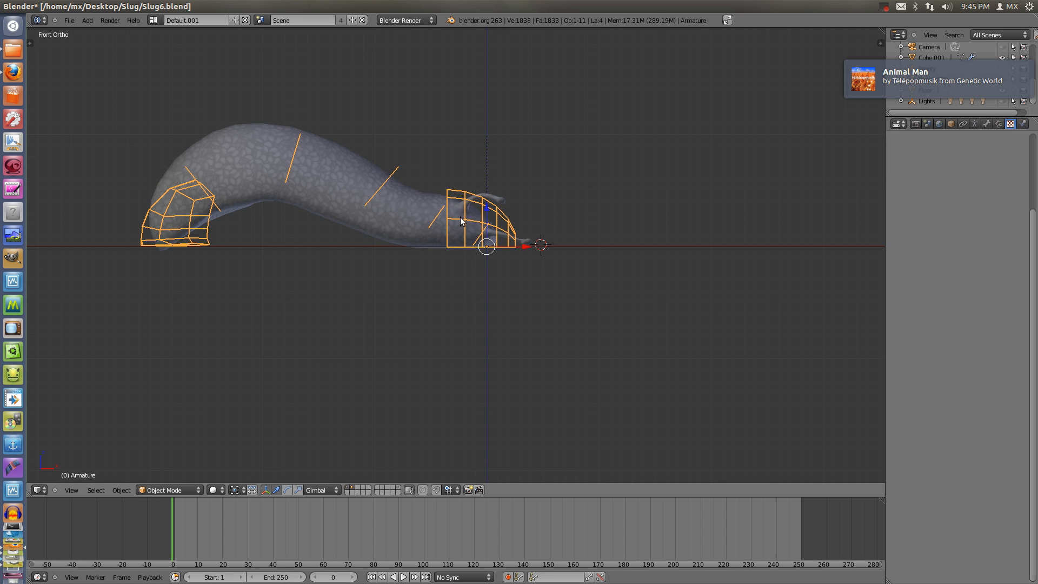
Clear the location of all the armature's bones in Pose Mode to flatten the slug, and deselect them.
key("ctrl+Tab")
key("a")
key("alt+g")
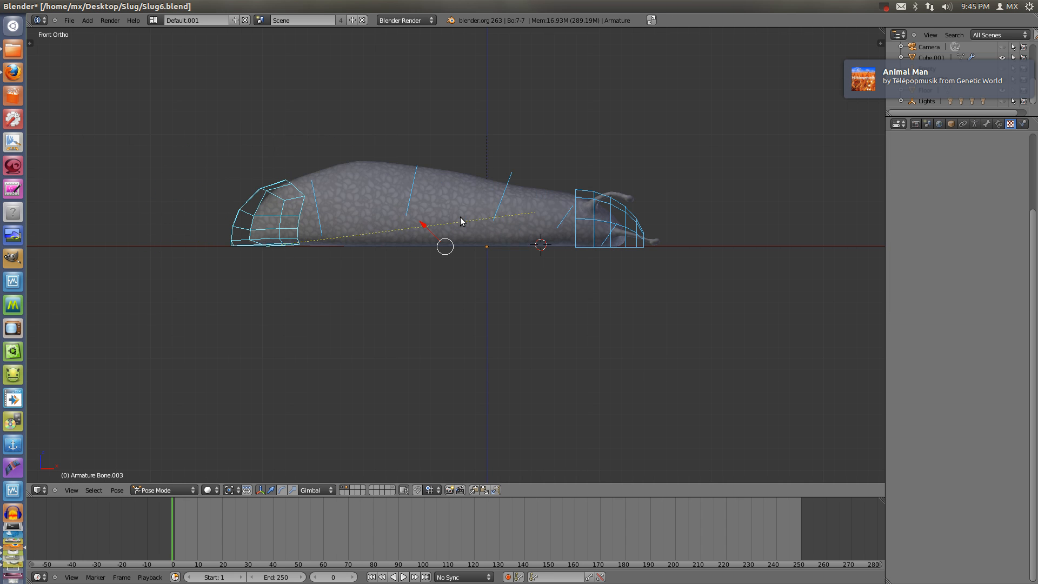
key("a")
Reset the 3D cursor to the scene origin and save the scene over Slug6.blend.
scroll(486, 227, "up", 5)
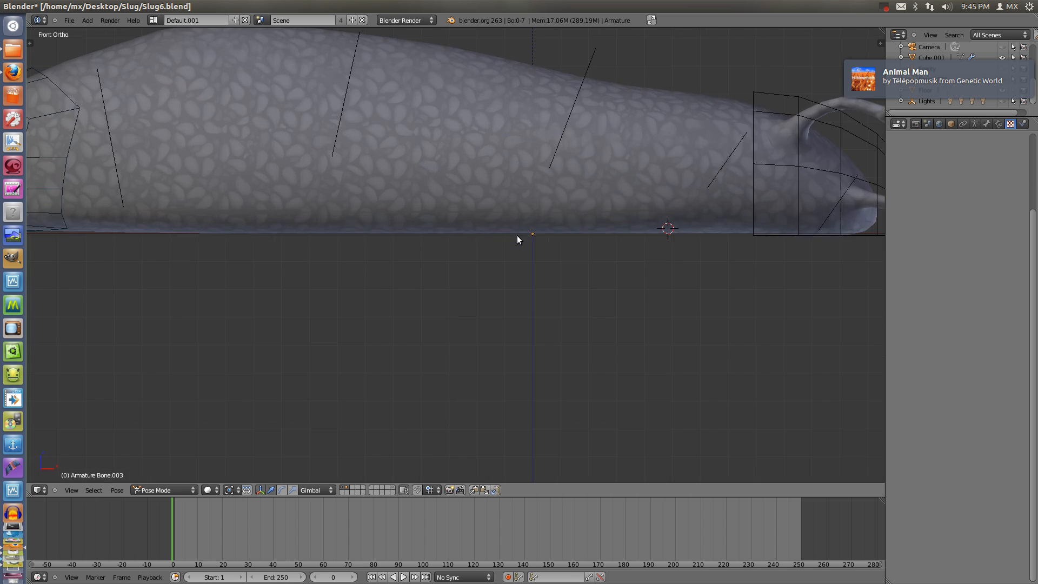
scroll(511, 238, "down", 2)
key("shift+c")
left_click_drag(498, 254, 488, 326)
scroll(488, 326, "up", 4)
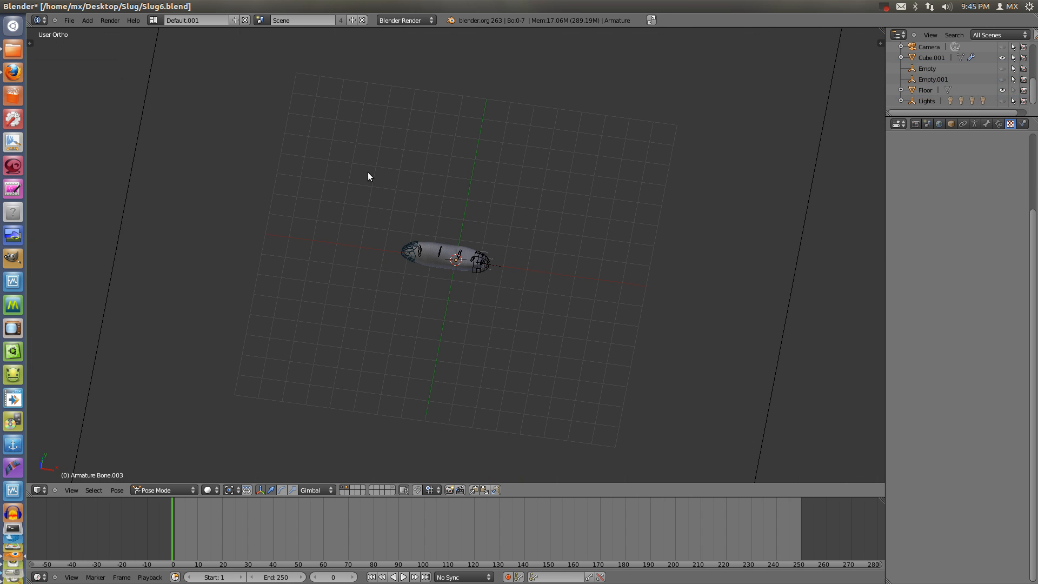
scroll(465, 275, "up", 8)
key("ctrl+s")
left_click(467, 276)
left_click_drag(469, 282, 491, 241)
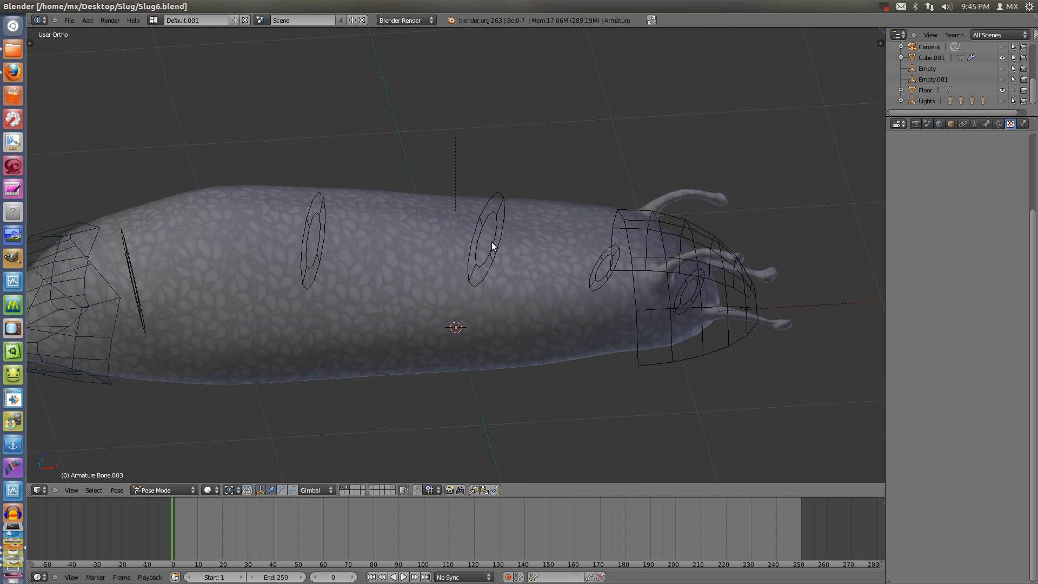
left_click(887, 7)
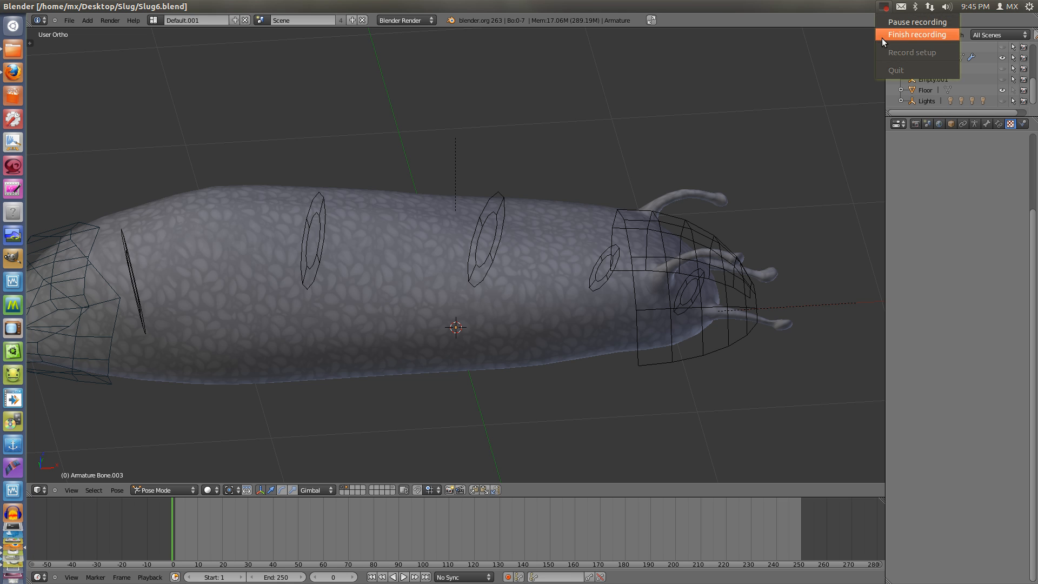